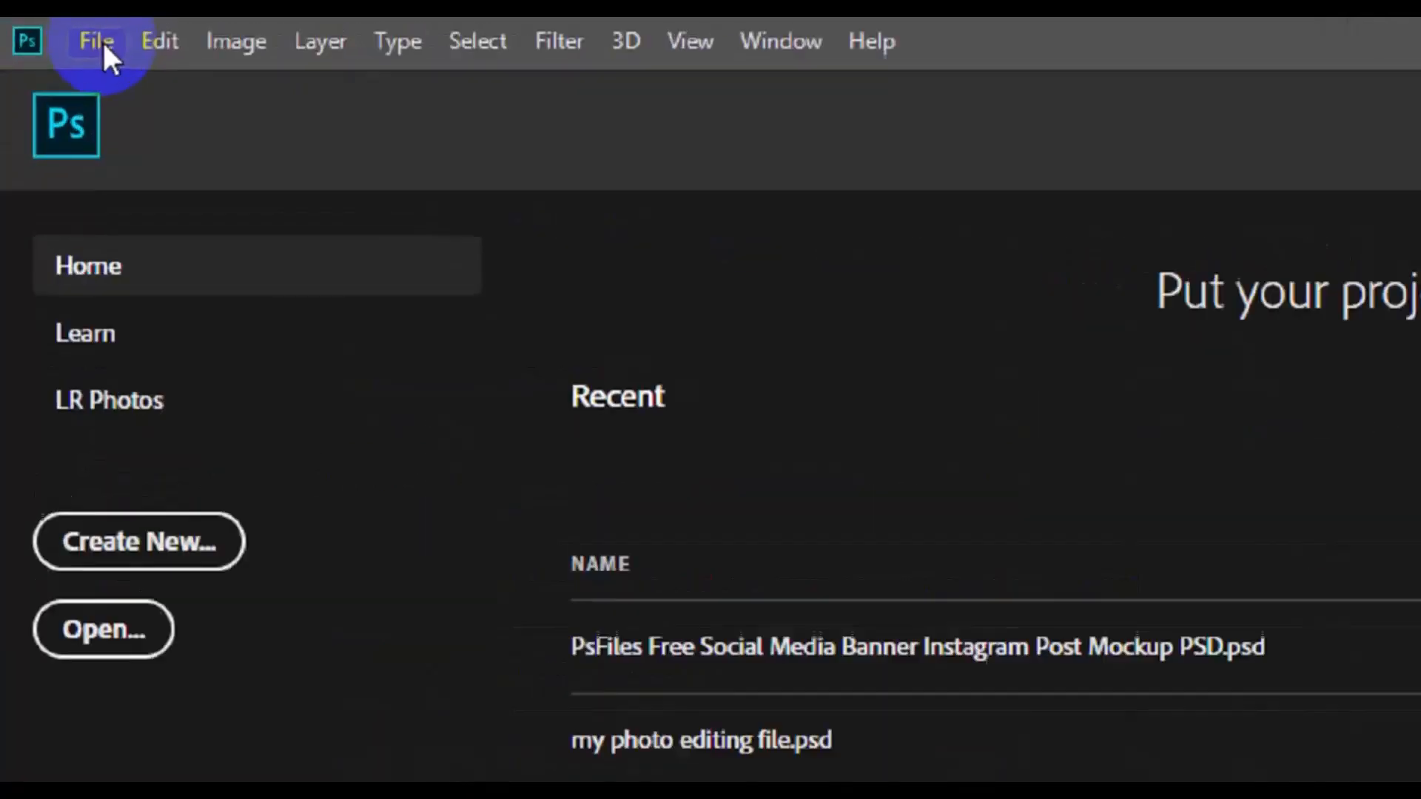
Create a new document named "social media post", 4.47 × 4.47 inches at 300 pixels/inch, RGB Color, with a white background.
click(117, 44)
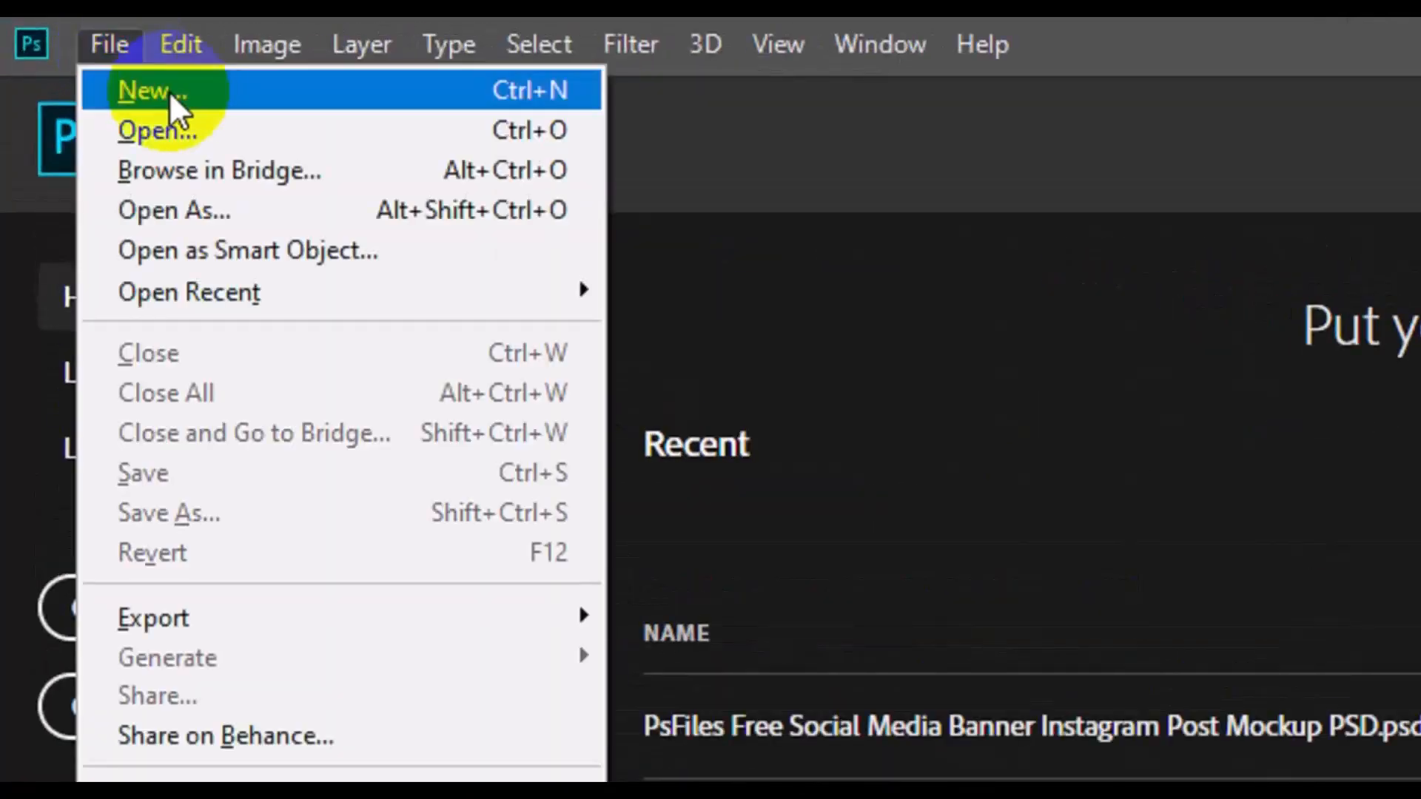
click(181, 91)
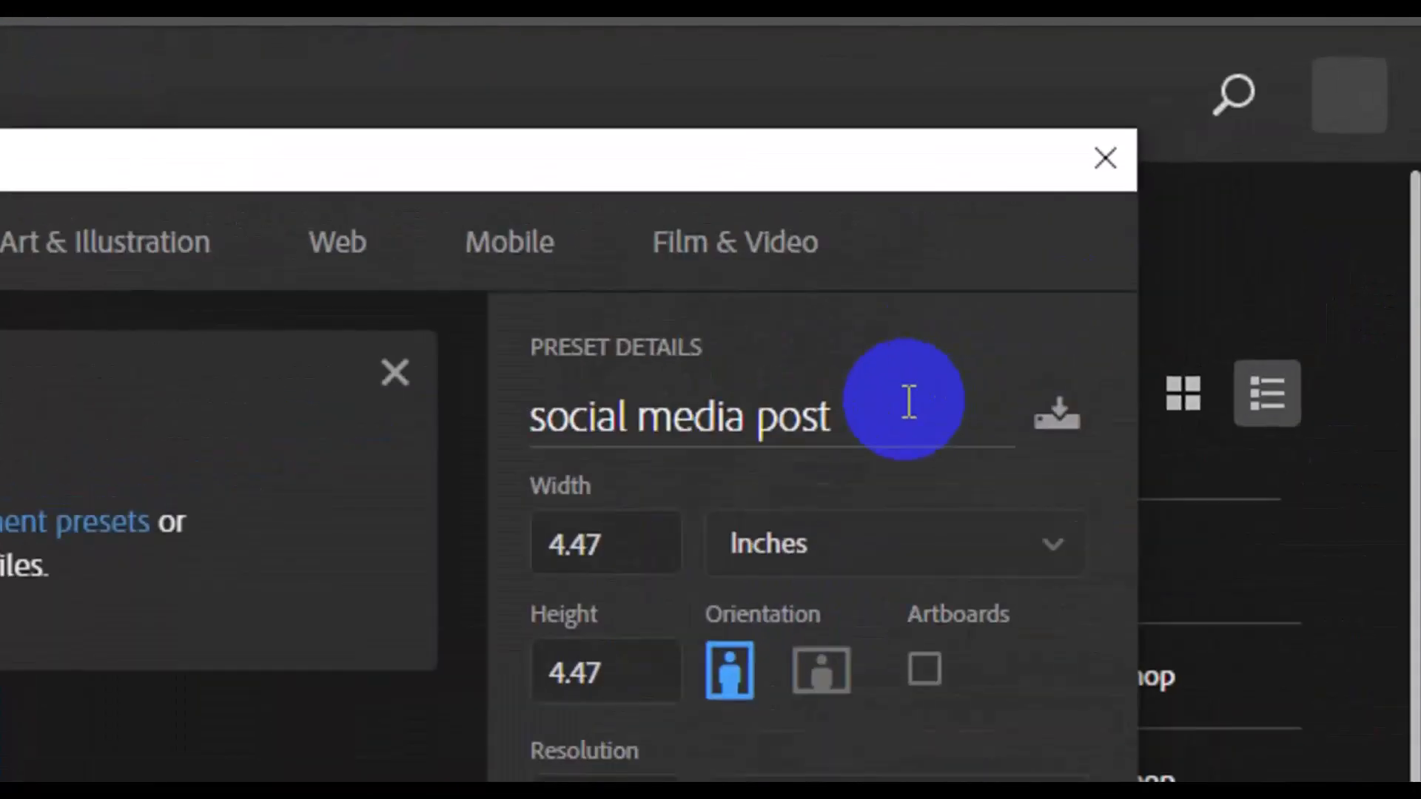
drag(905, 403, 522, 450)
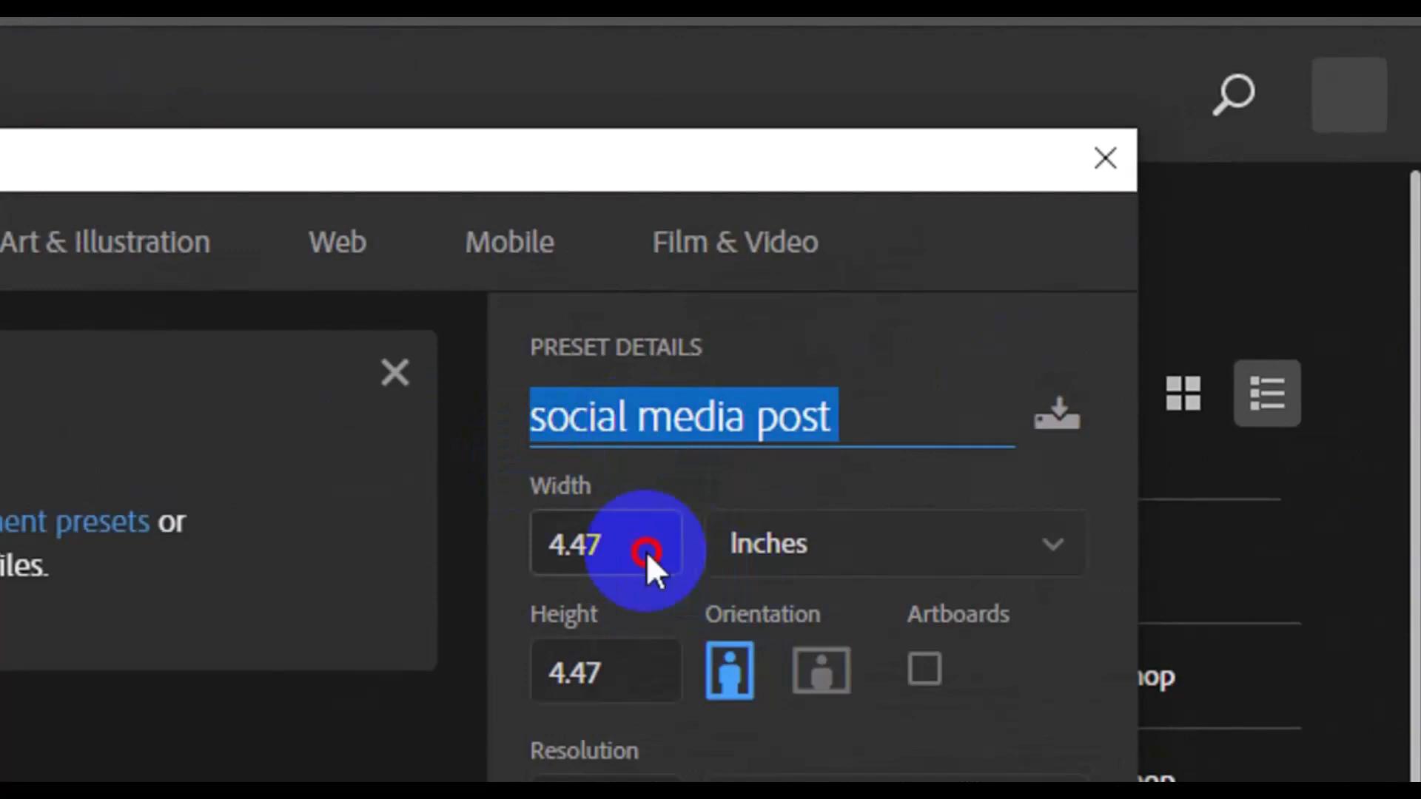
drag(646, 552, 528, 545)
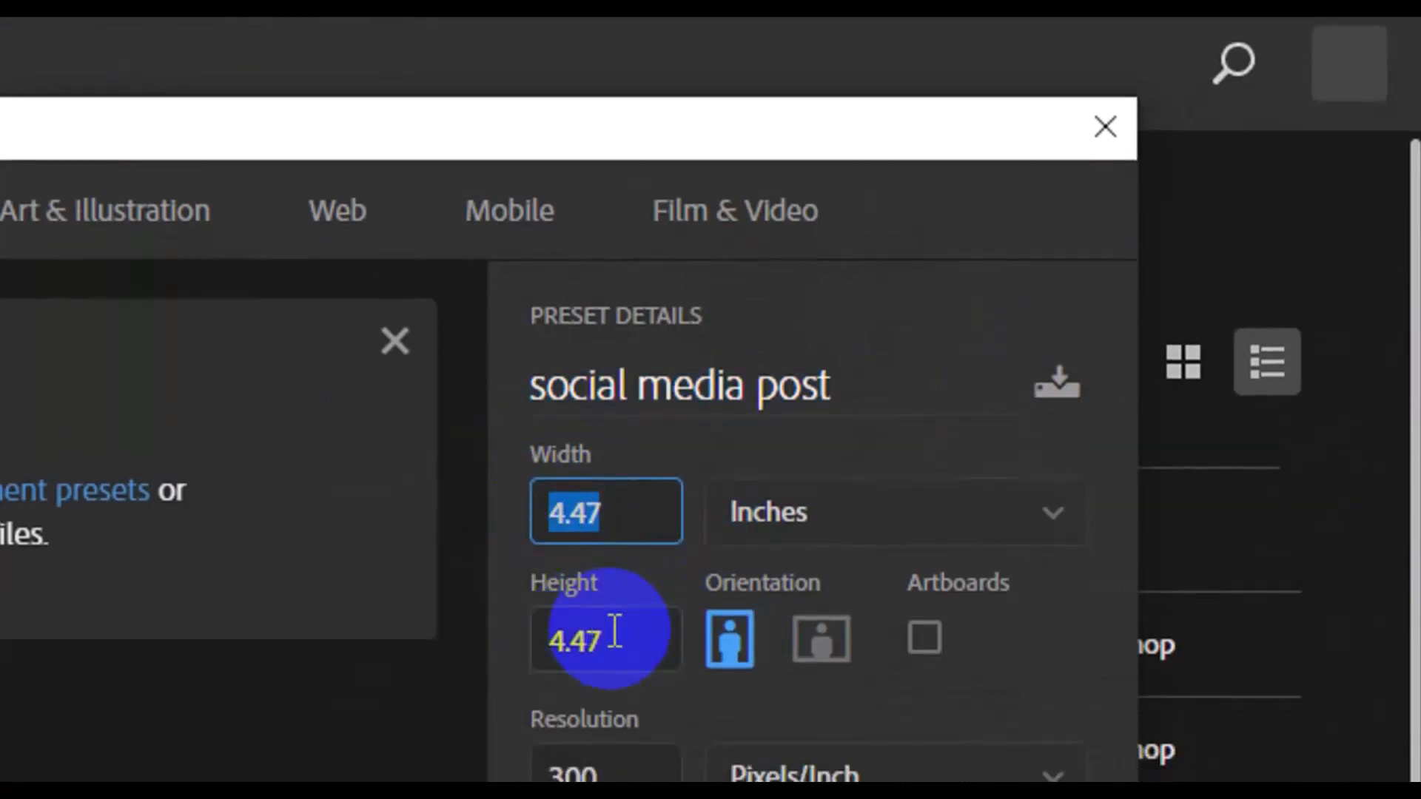
drag(622, 672, 581, 669)
drag(580, 590, 533, 596)
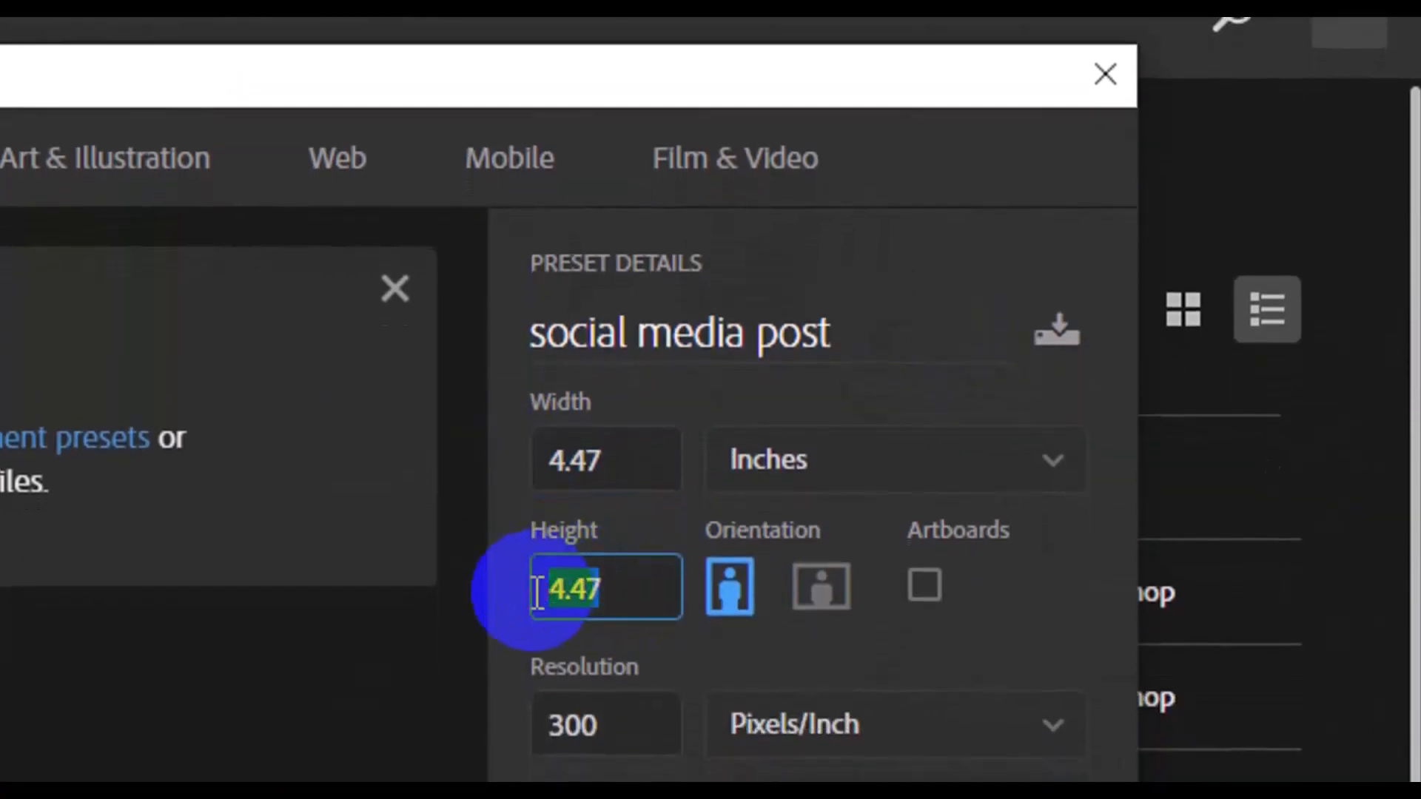
drag(577, 602, 534, 592)
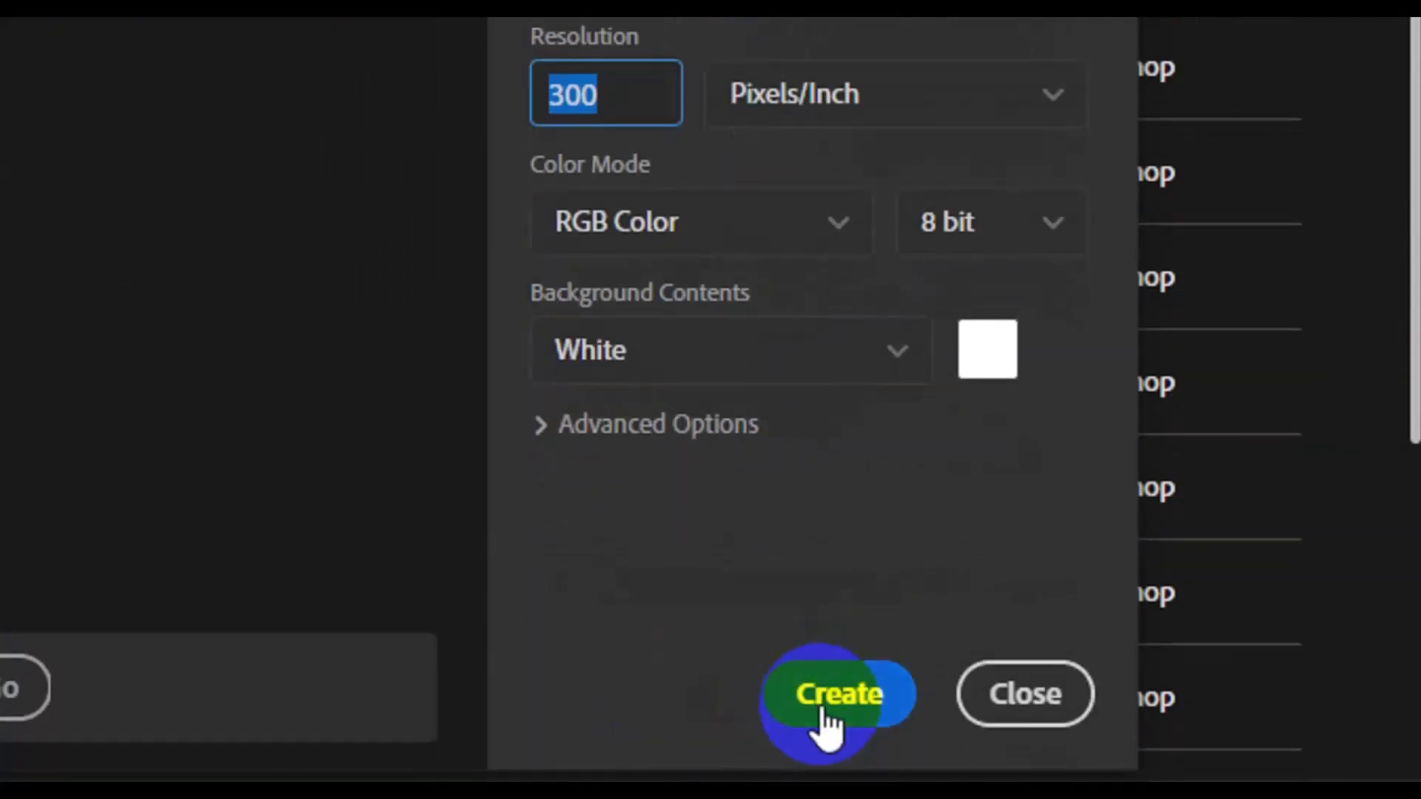
click(824, 712)
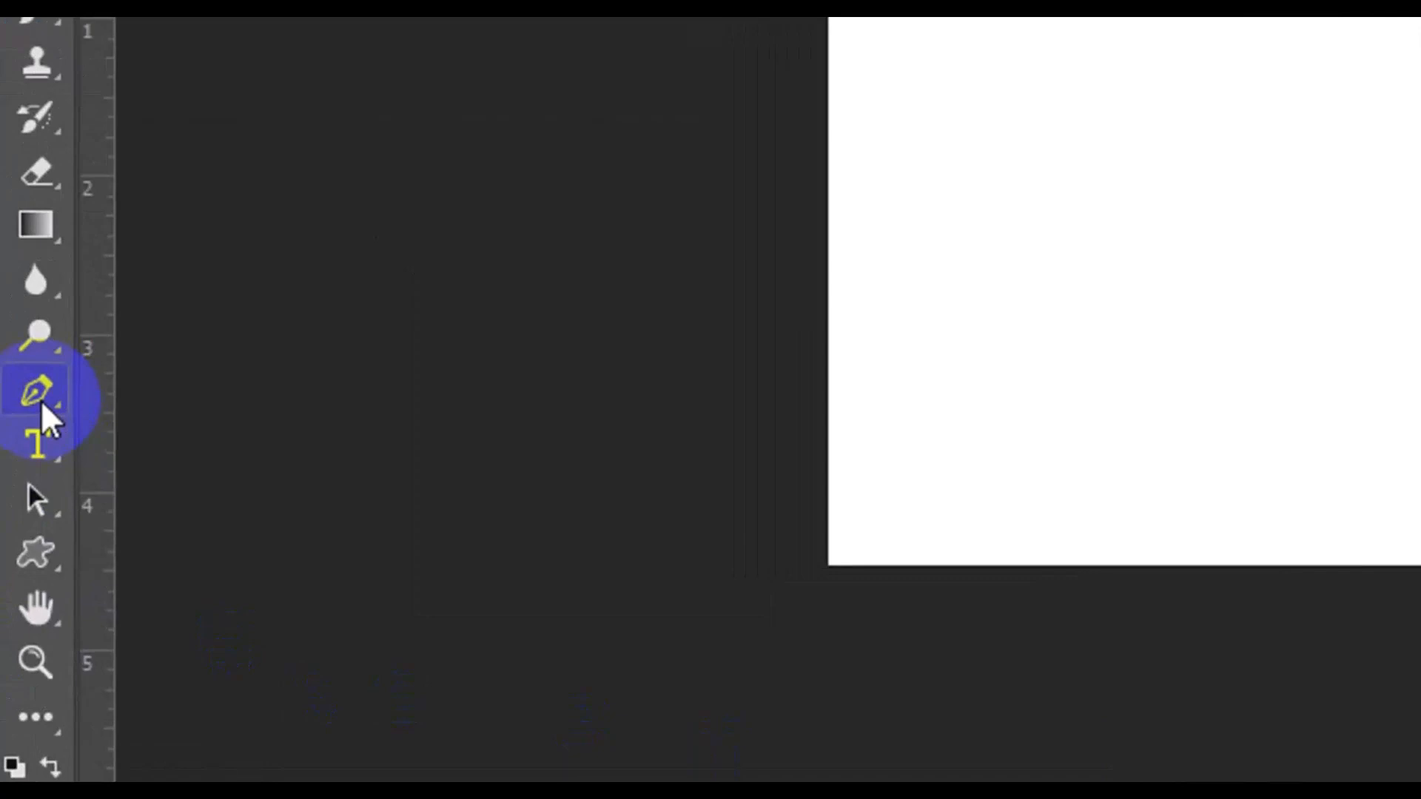
Set the Pen tool to Shape mode with a medium gray fill.
click(41, 400)
click(207, 396)
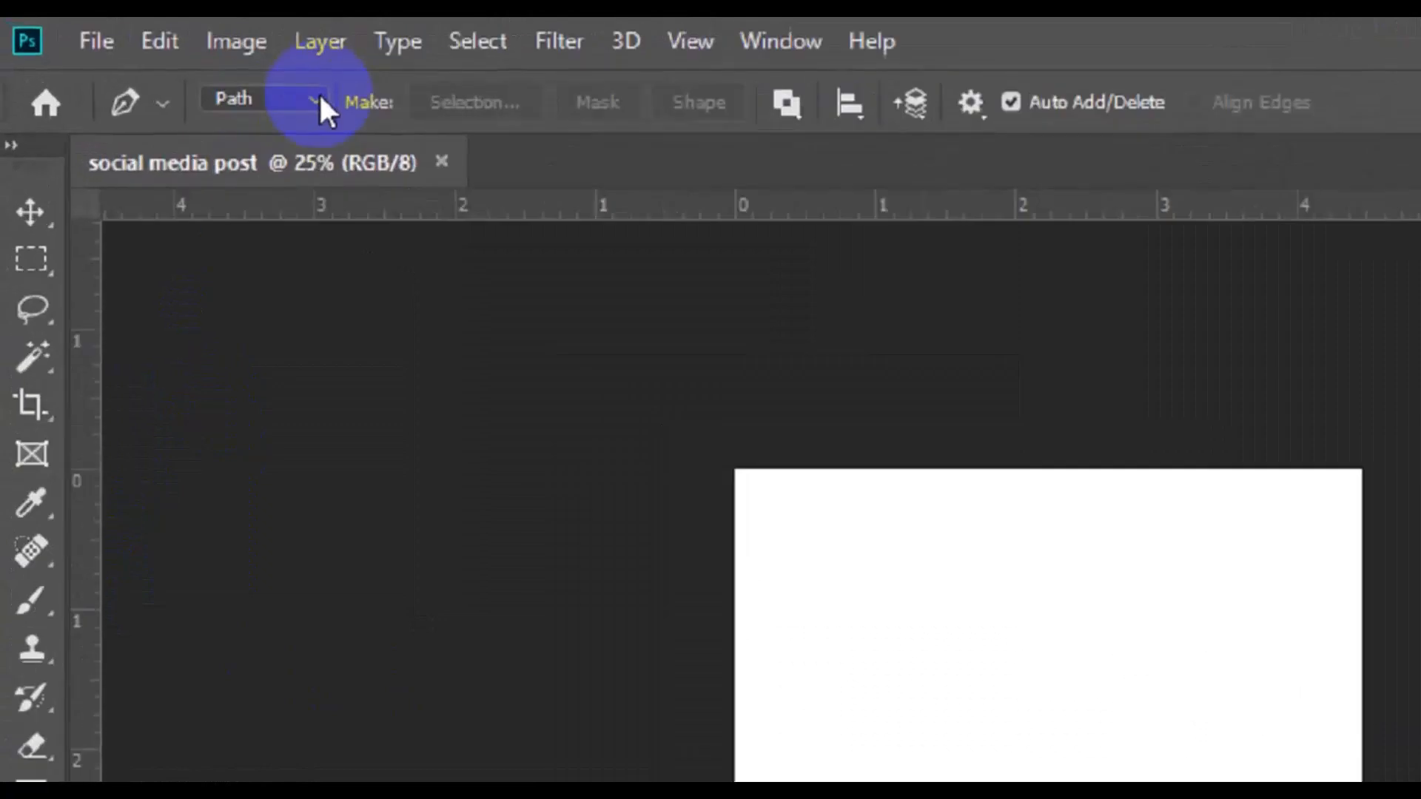
click(317, 101)
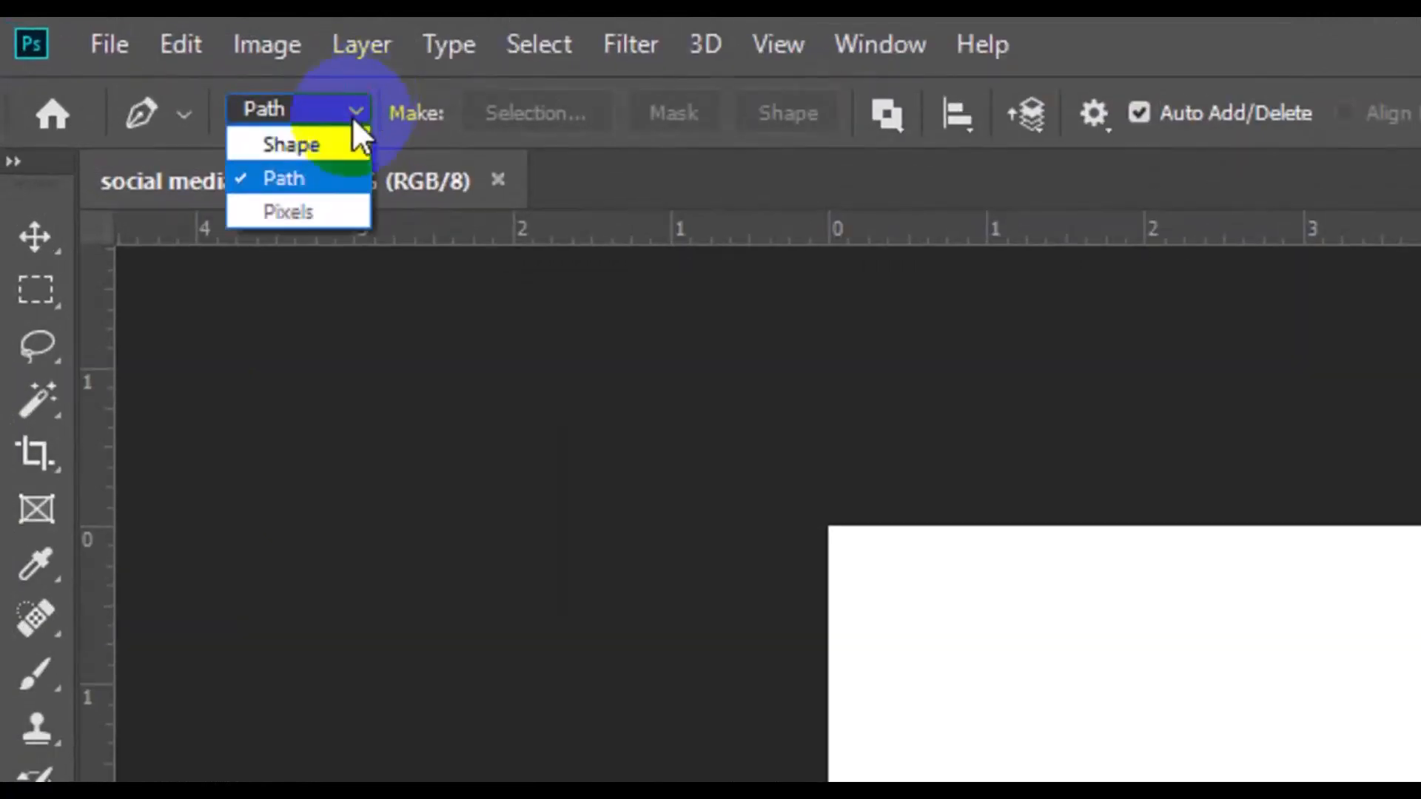
click(345, 144)
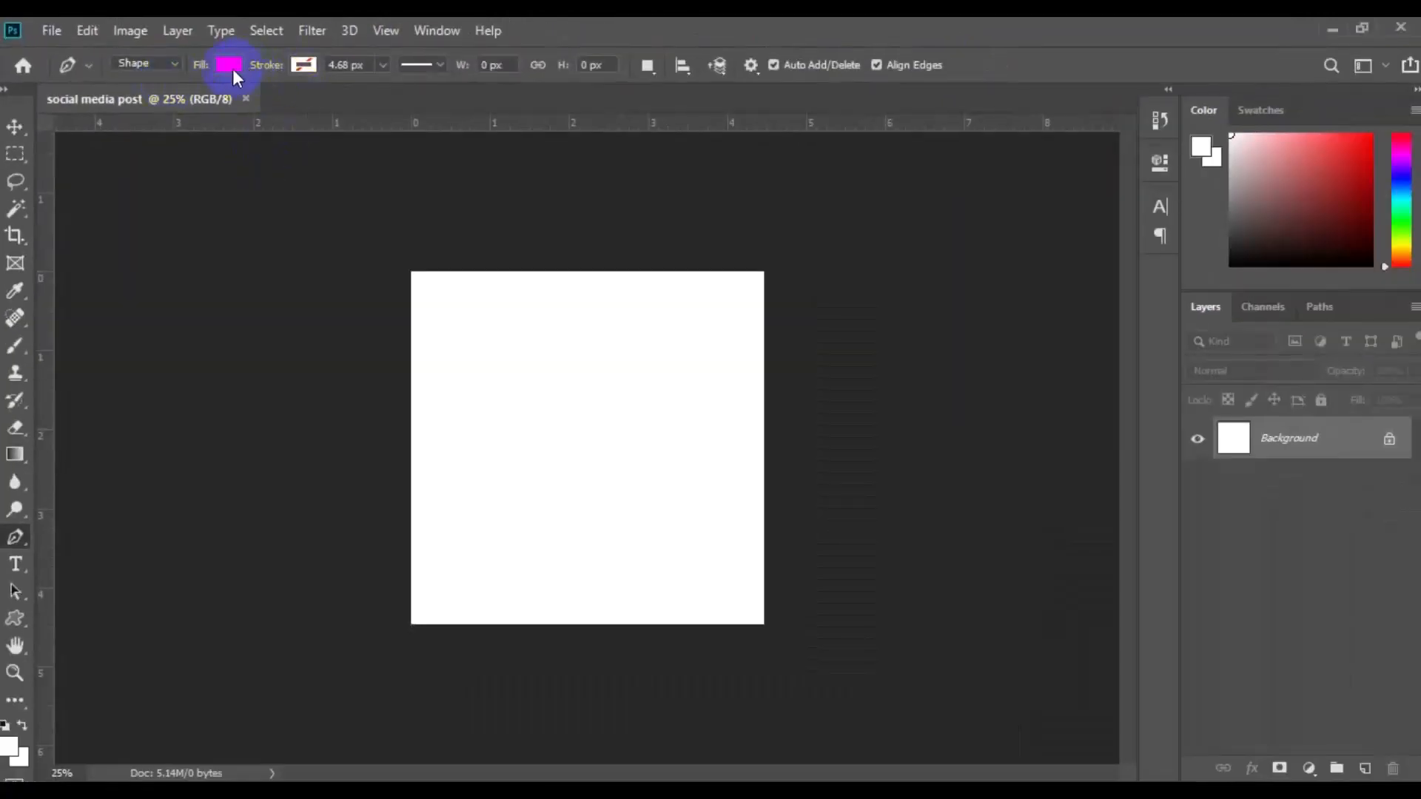
click(232, 66)
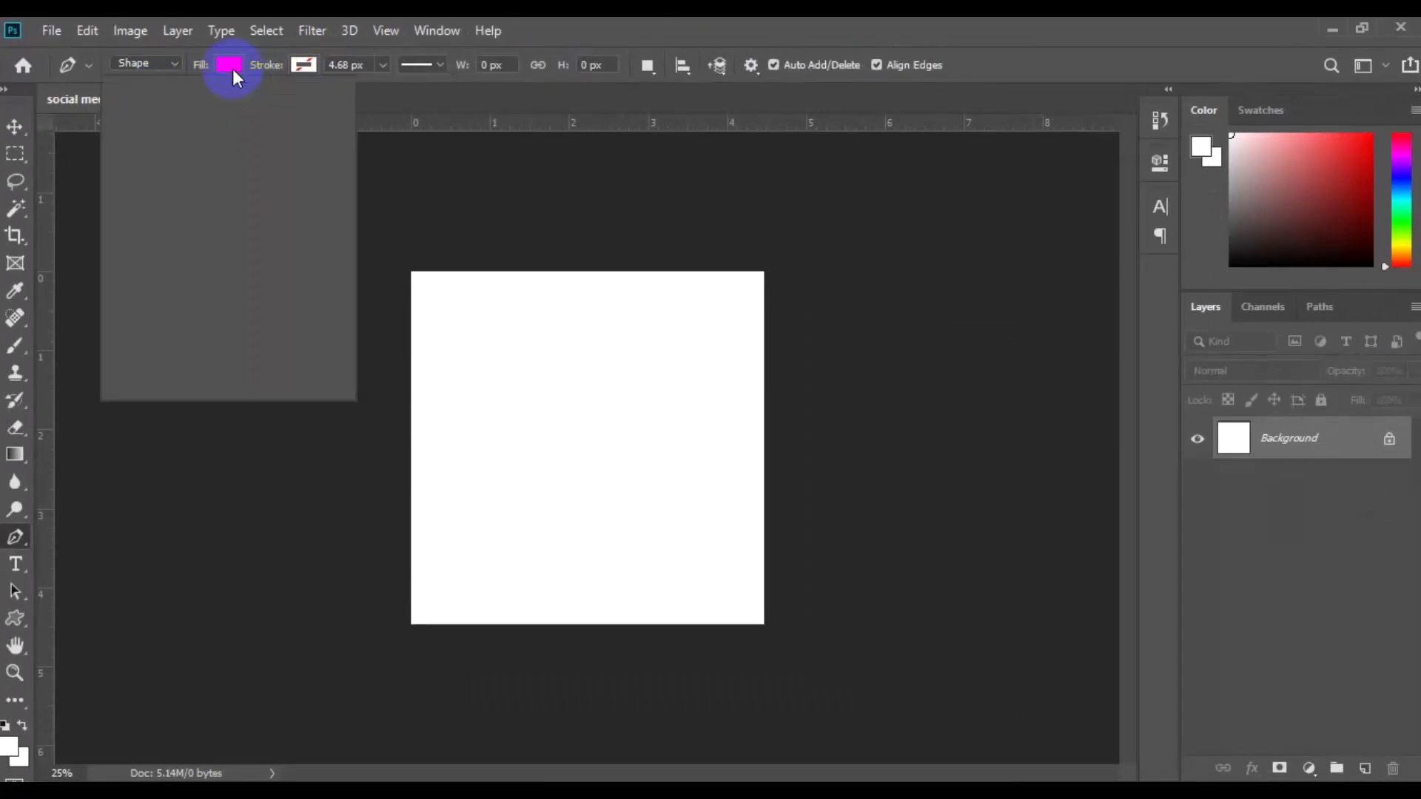
click(152, 174)
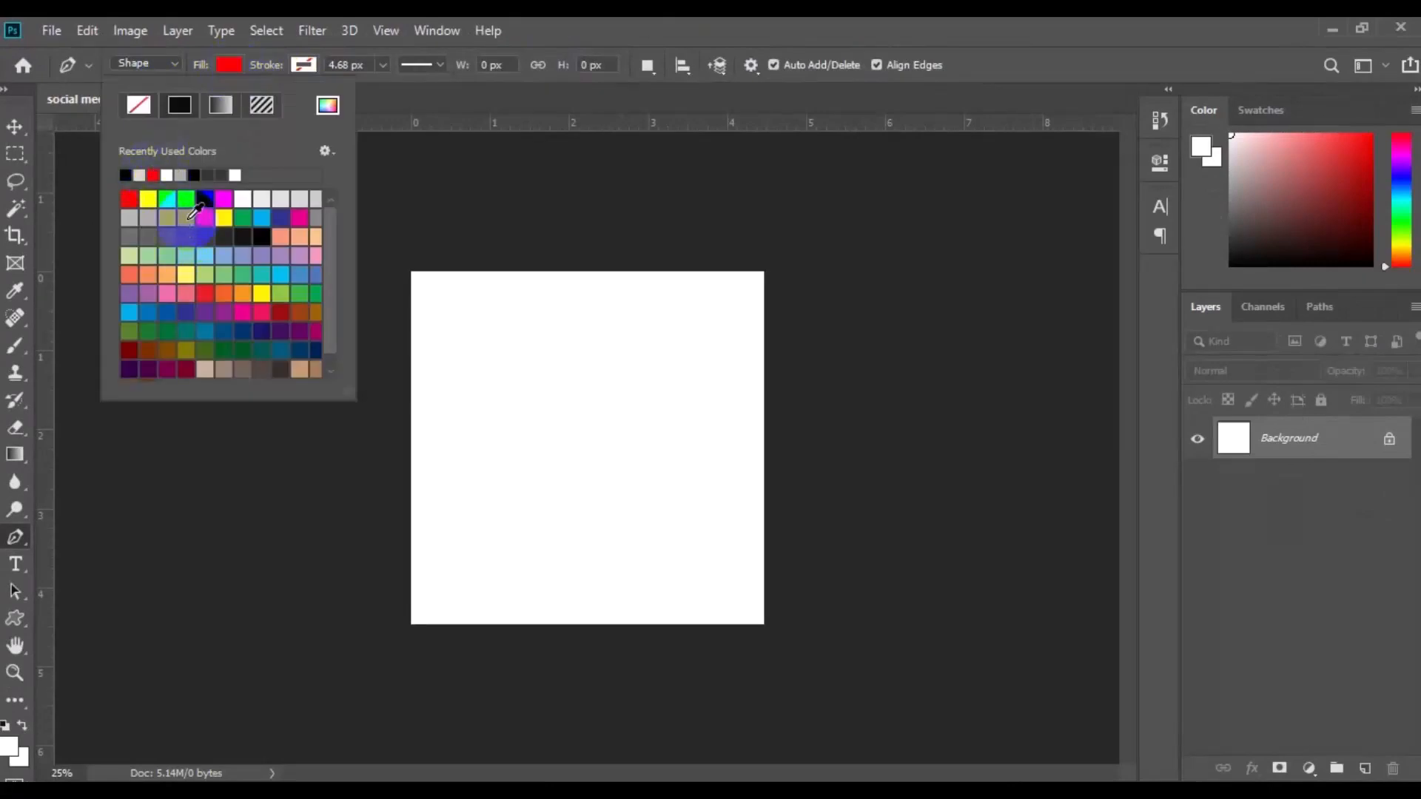
click(186, 218)
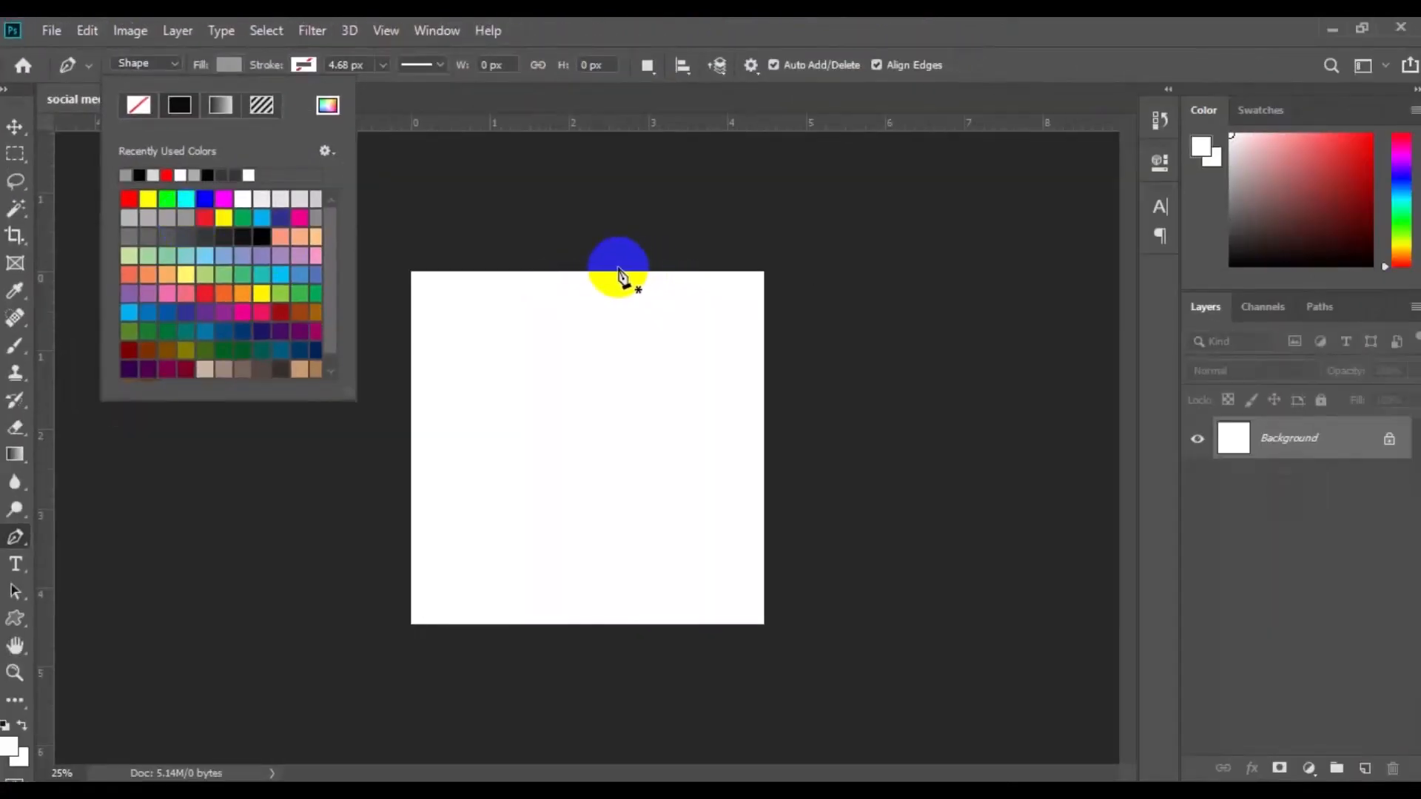
Draw a closed six-point shape about 1145 × 1130 px over the canvas's upper-right area, extending past the canvas edges.
click(625, 267)
click(626, 268)
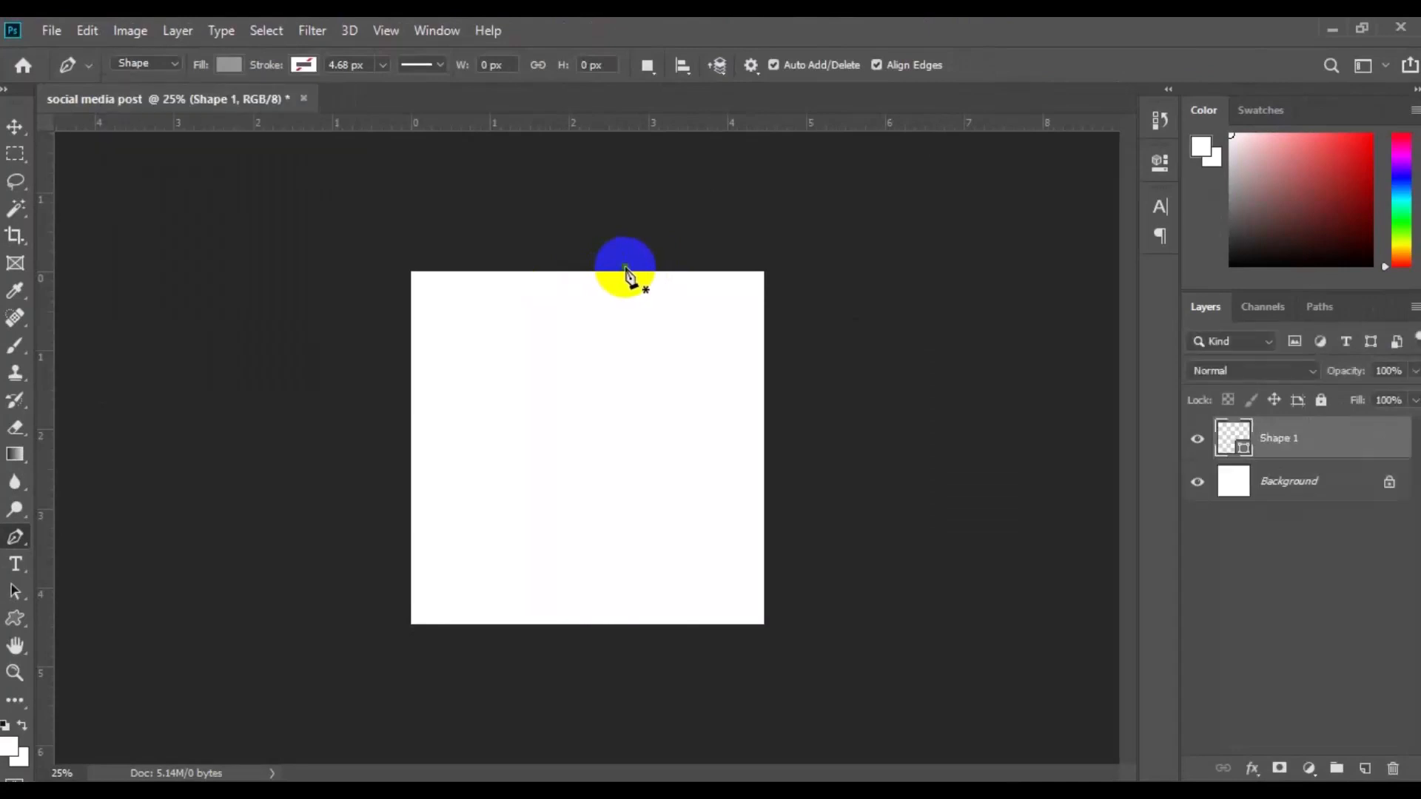
click(563, 450)
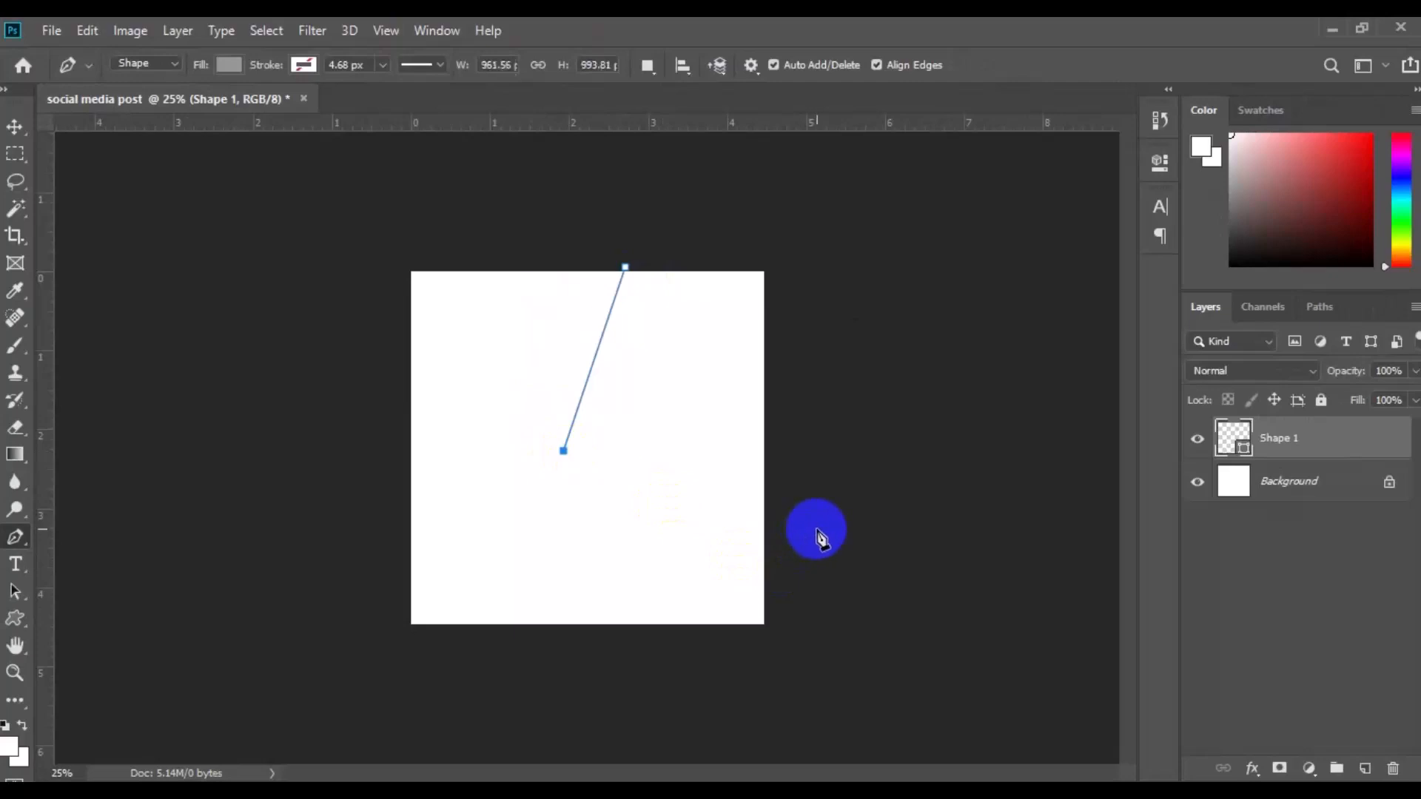
click(816, 528)
click(865, 331)
click(844, 241)
click(688, 232)
click(626, 268)
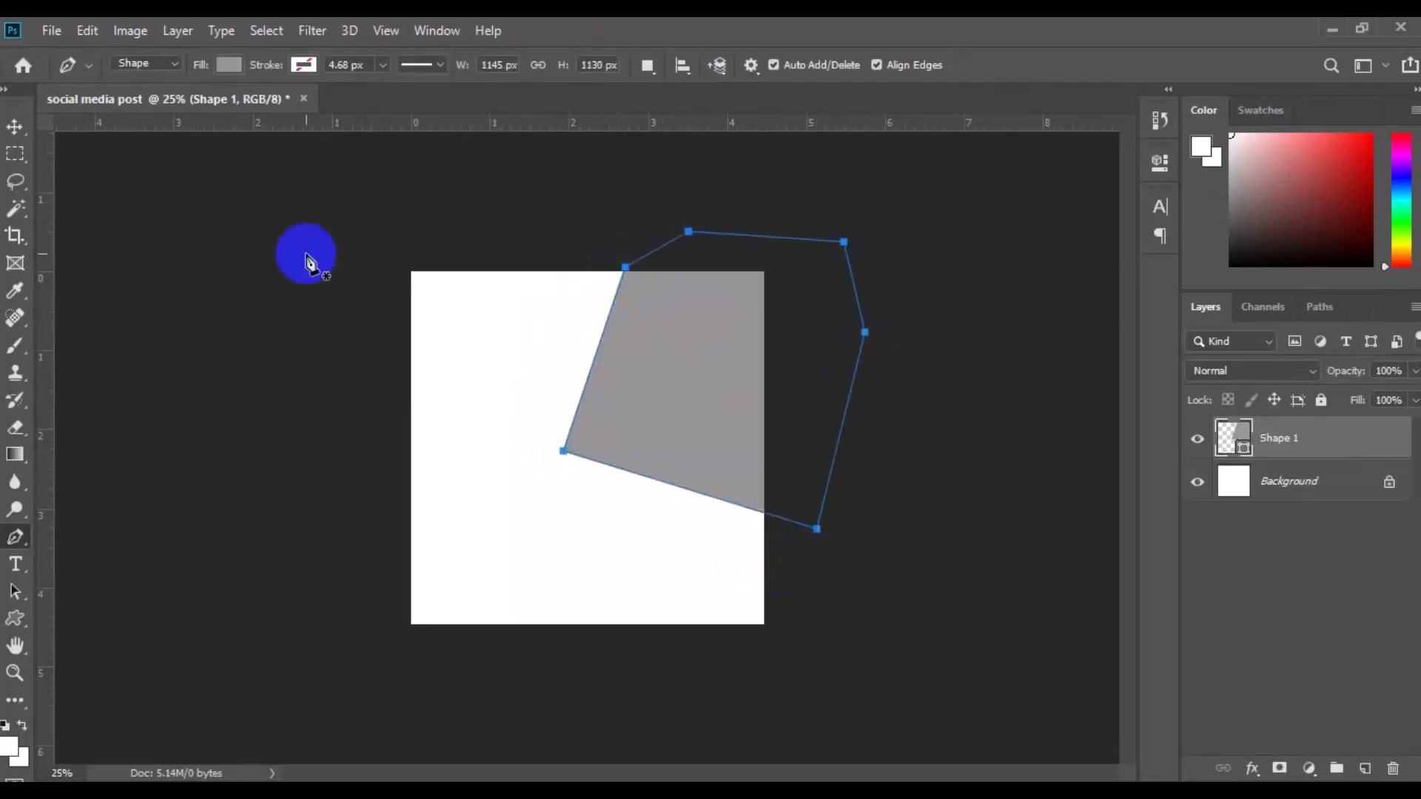
click(15, 127)
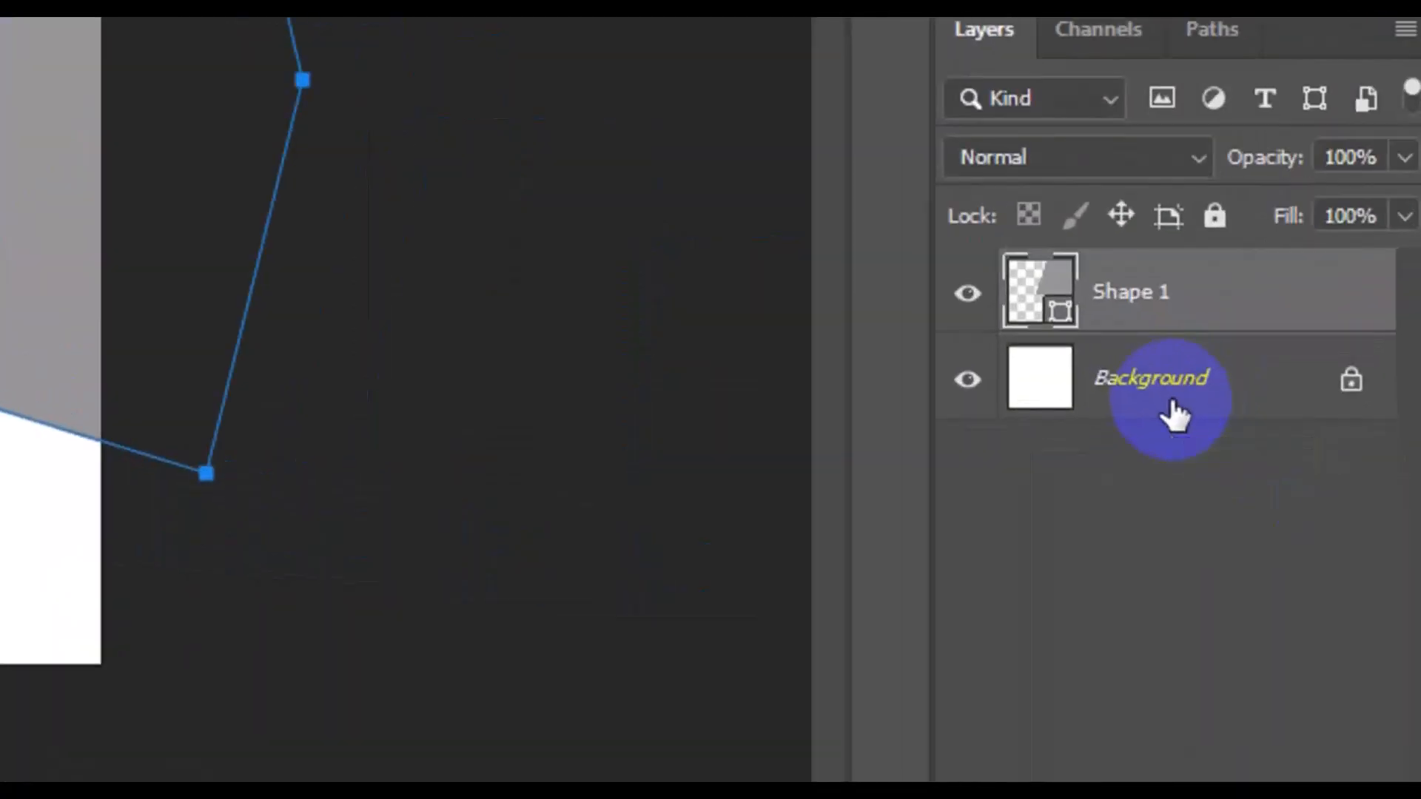
Draw a lighter gray rectangle shape about 1469 × 560 px across the canvas's upper part, directly above the Background layer.
click(1175, 415)
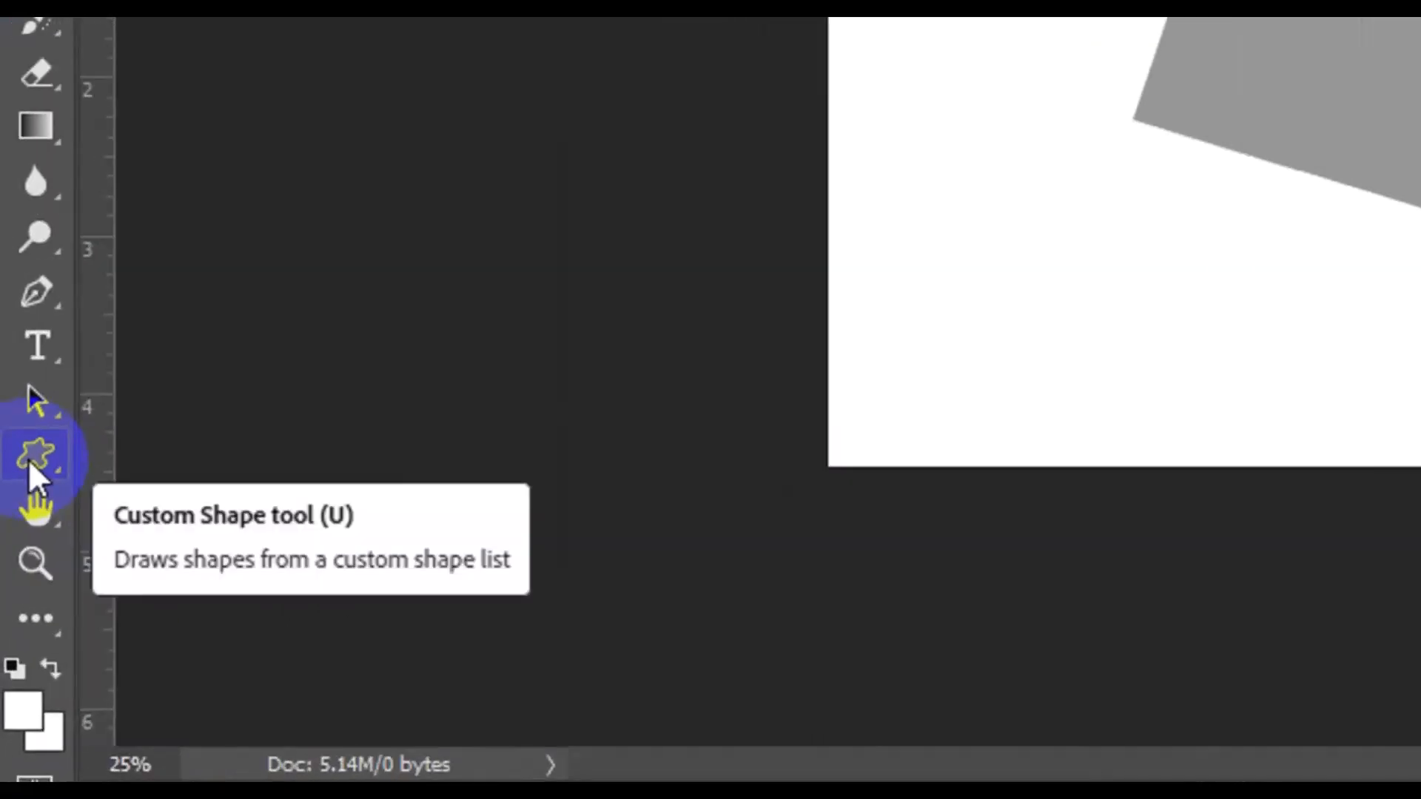
click(13, 620)
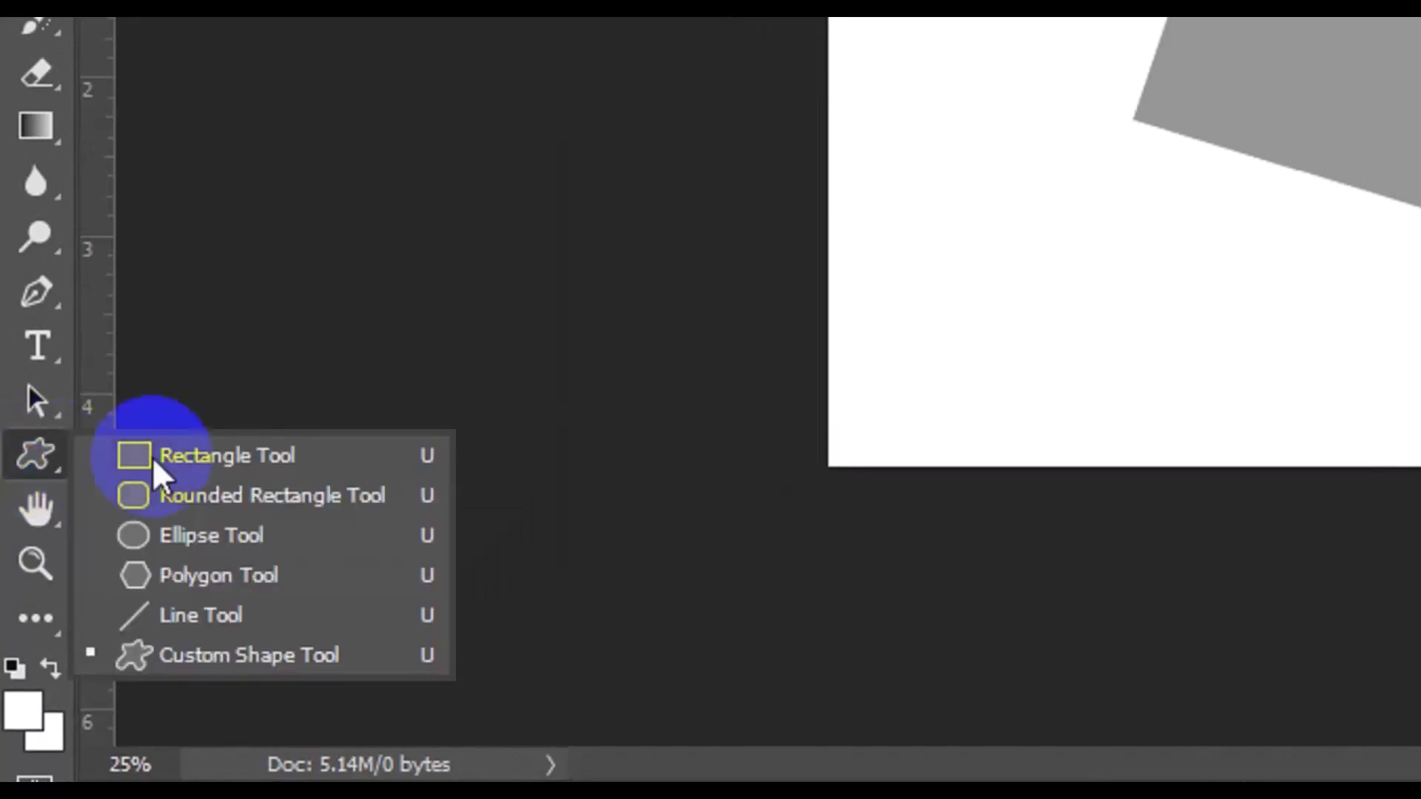
click(175, 455)
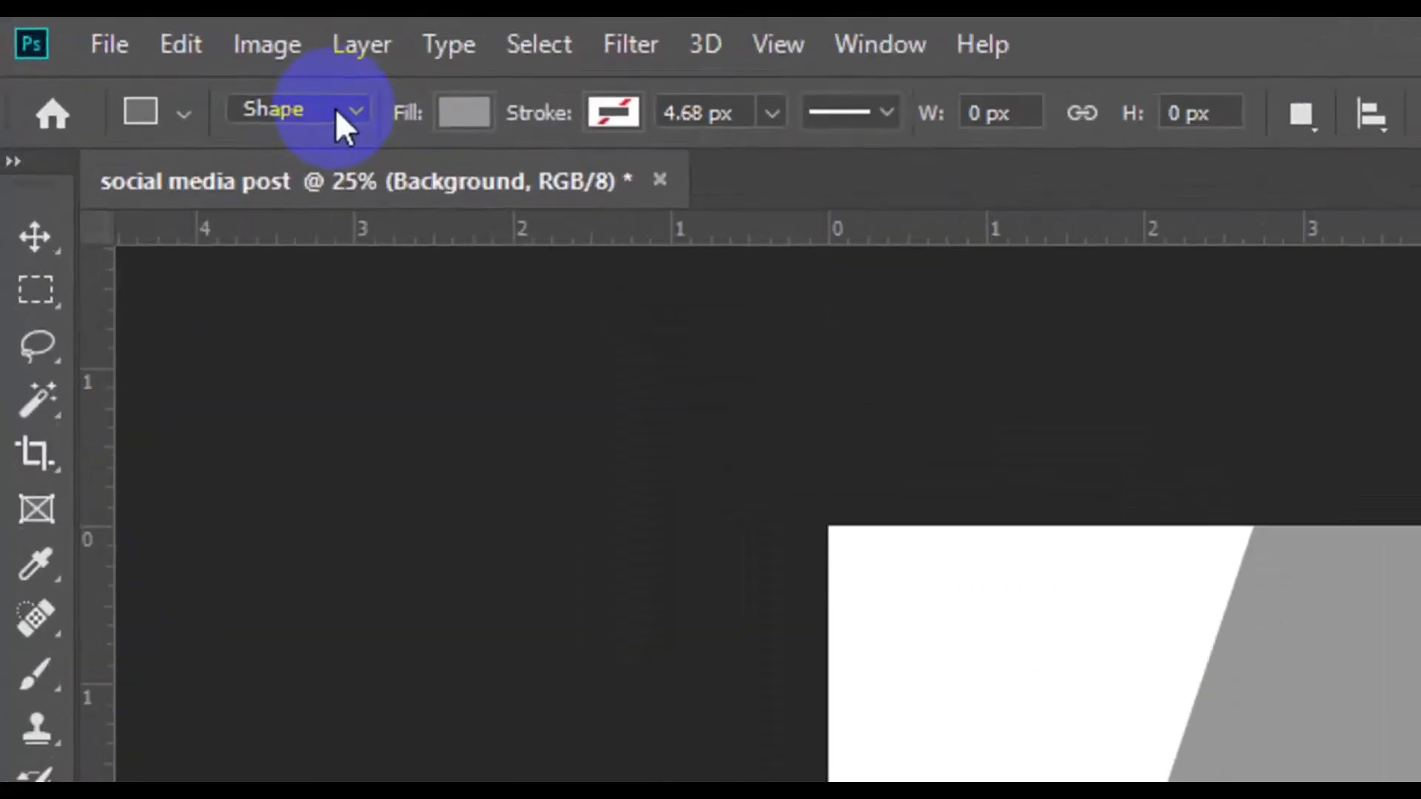
click(166, 64)
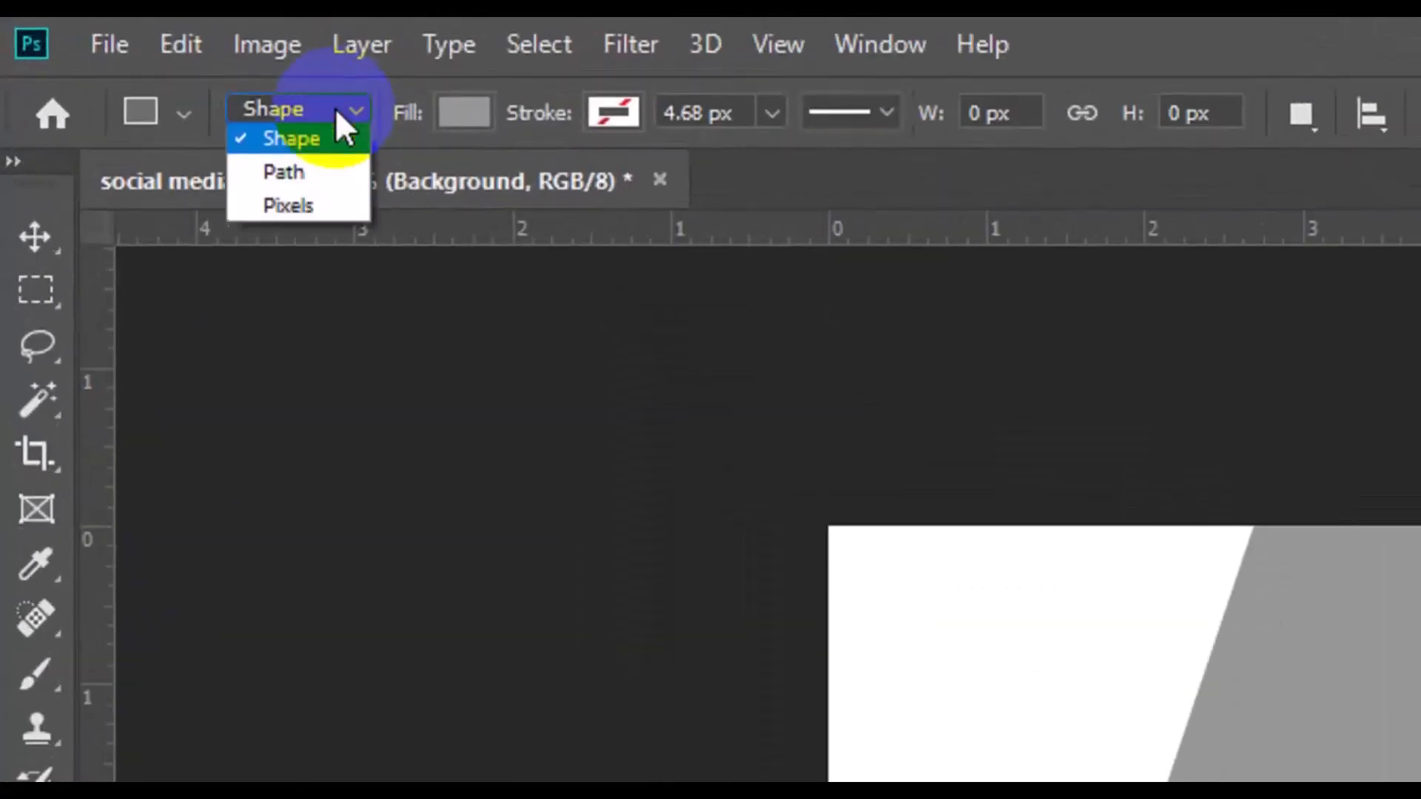
click(337, 139)
click(464, 111)
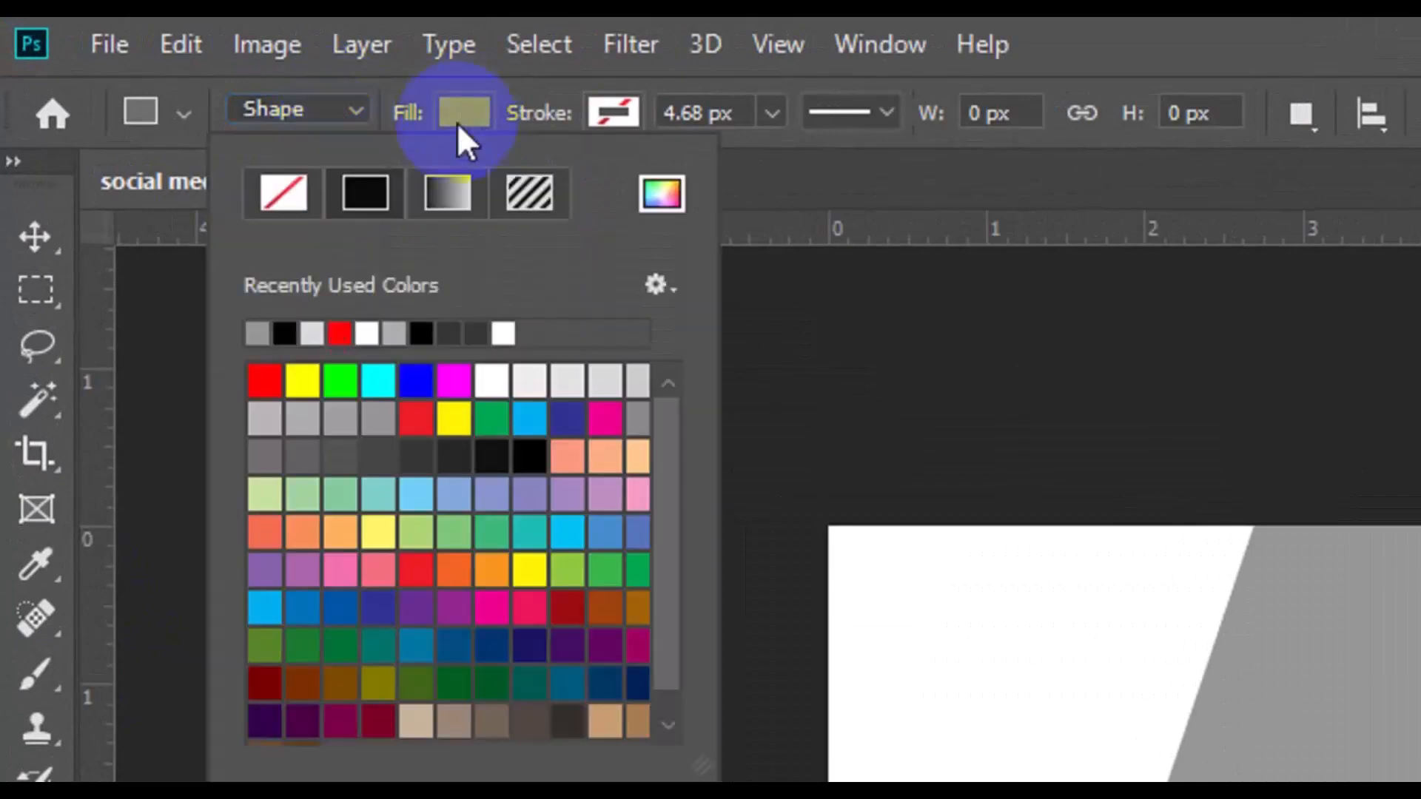
click(311, 414)
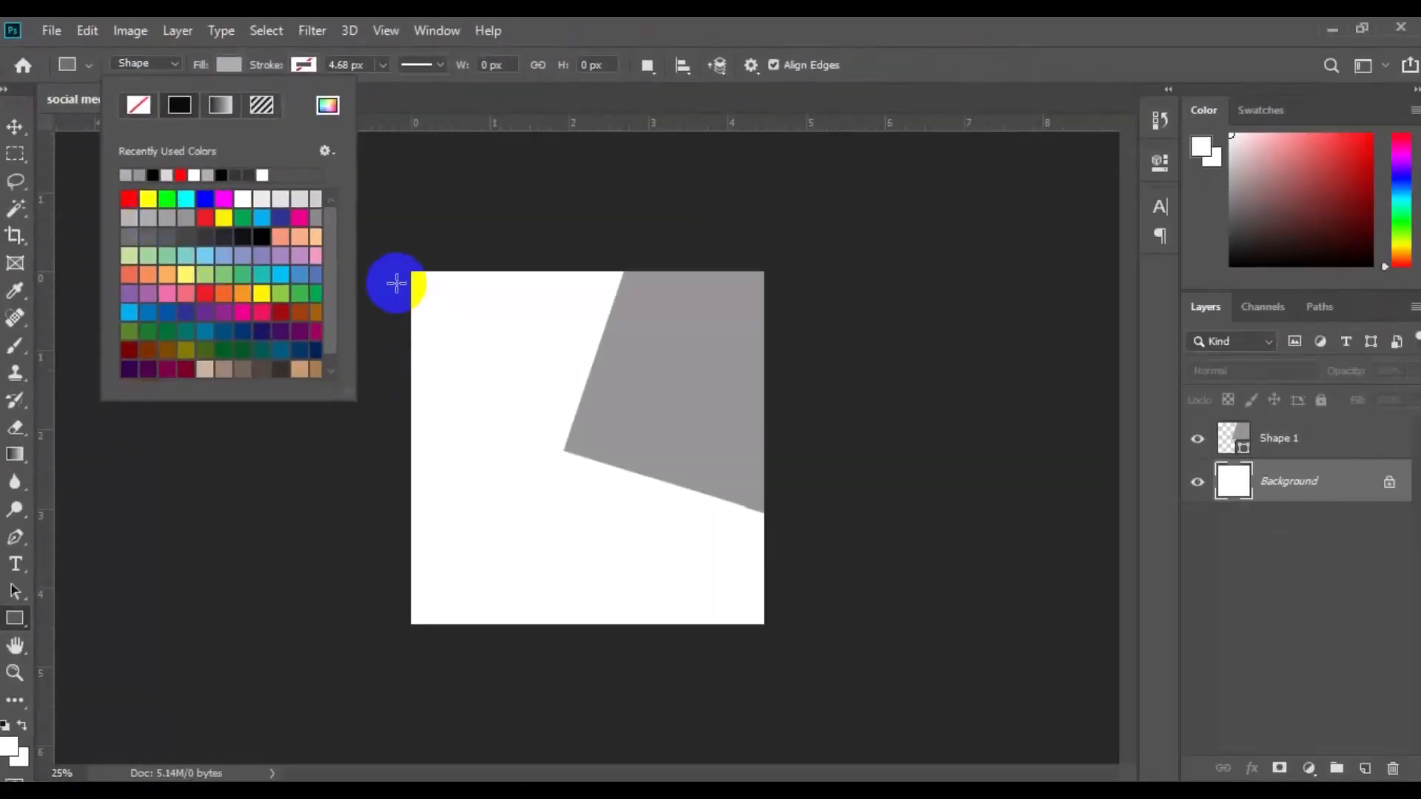
click(396, 283)
drag(396, 283, 782, 429)
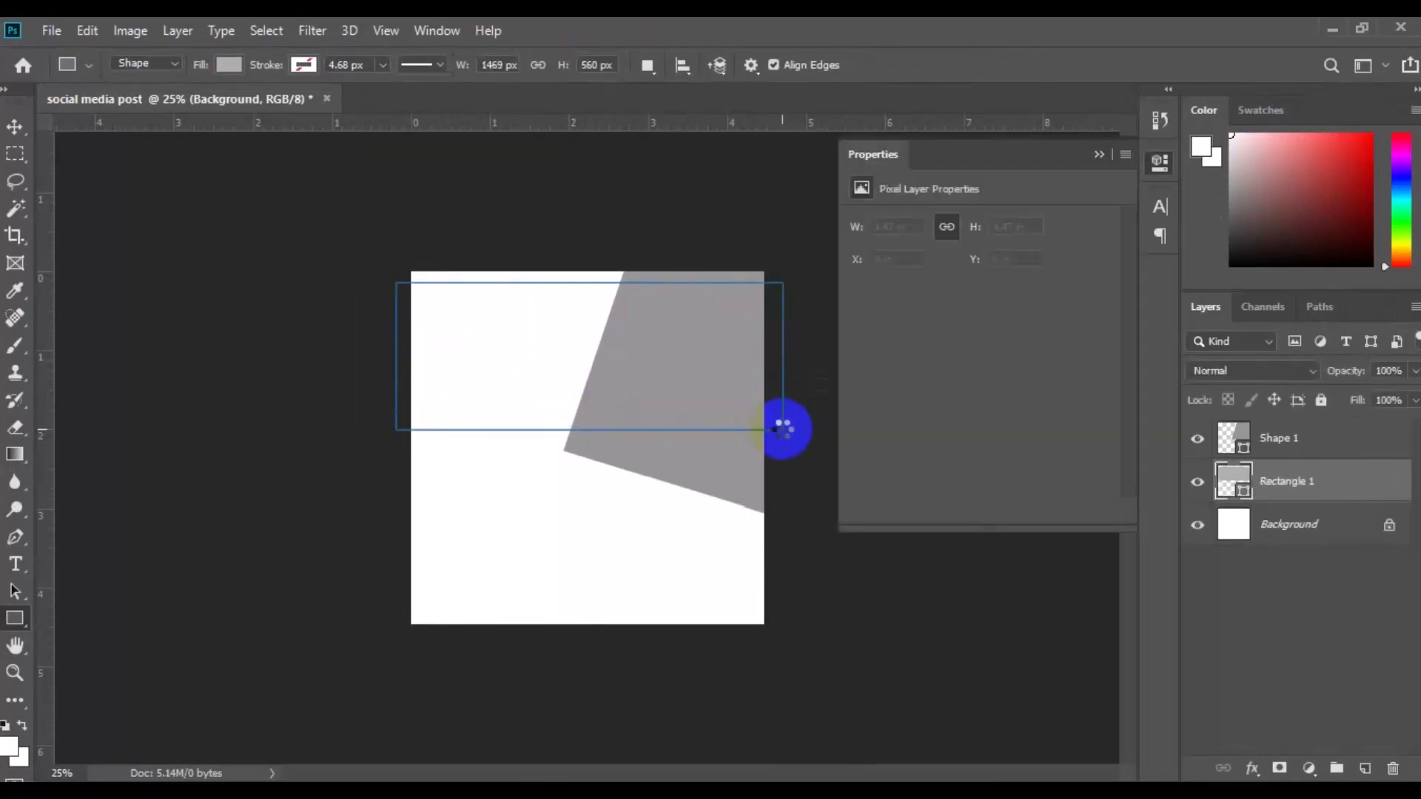
Free Transform the rectangle: rotate it about 17.4° clockwise and move it about 1.33 in left, aligning its lower edge with the polygon's.
click(11, 142)
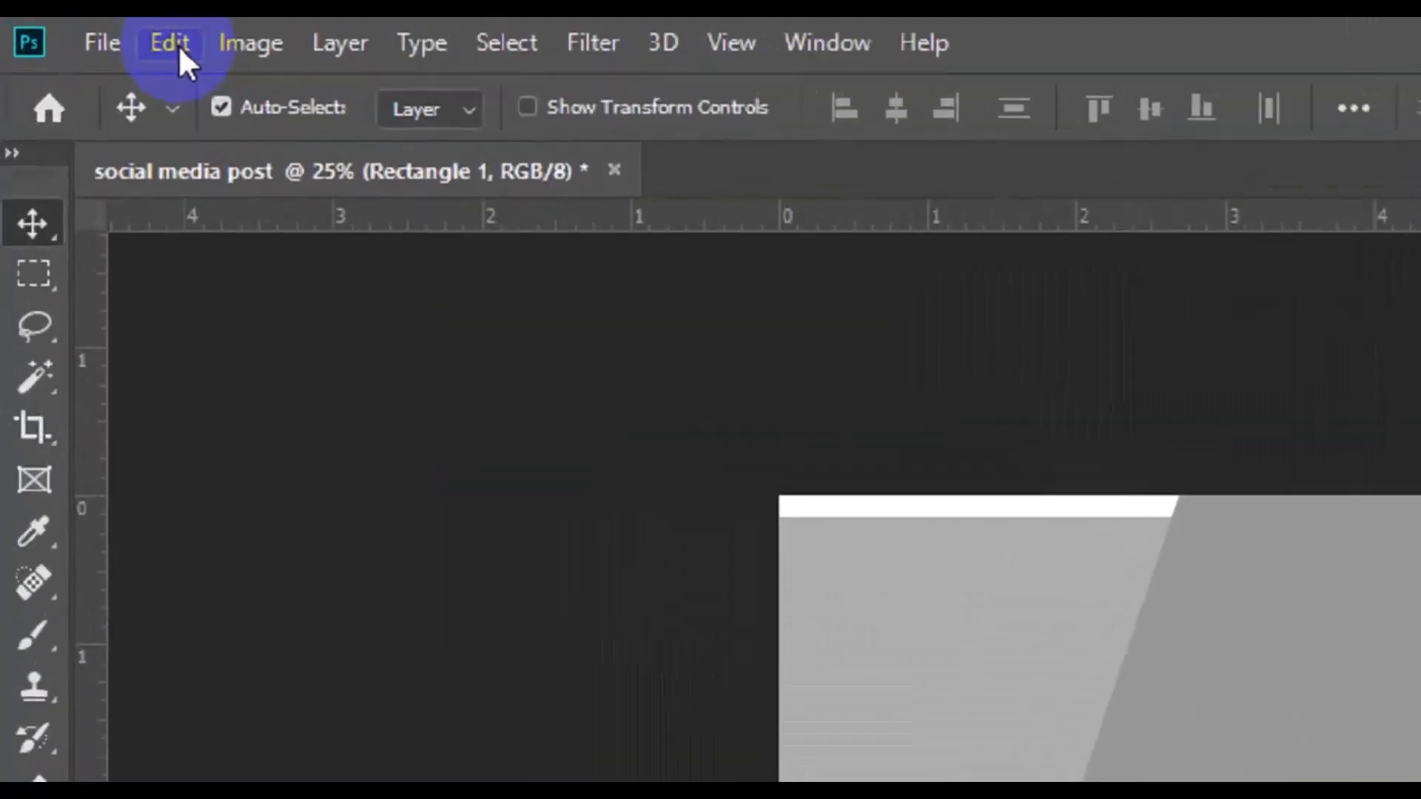
click(190, 48)
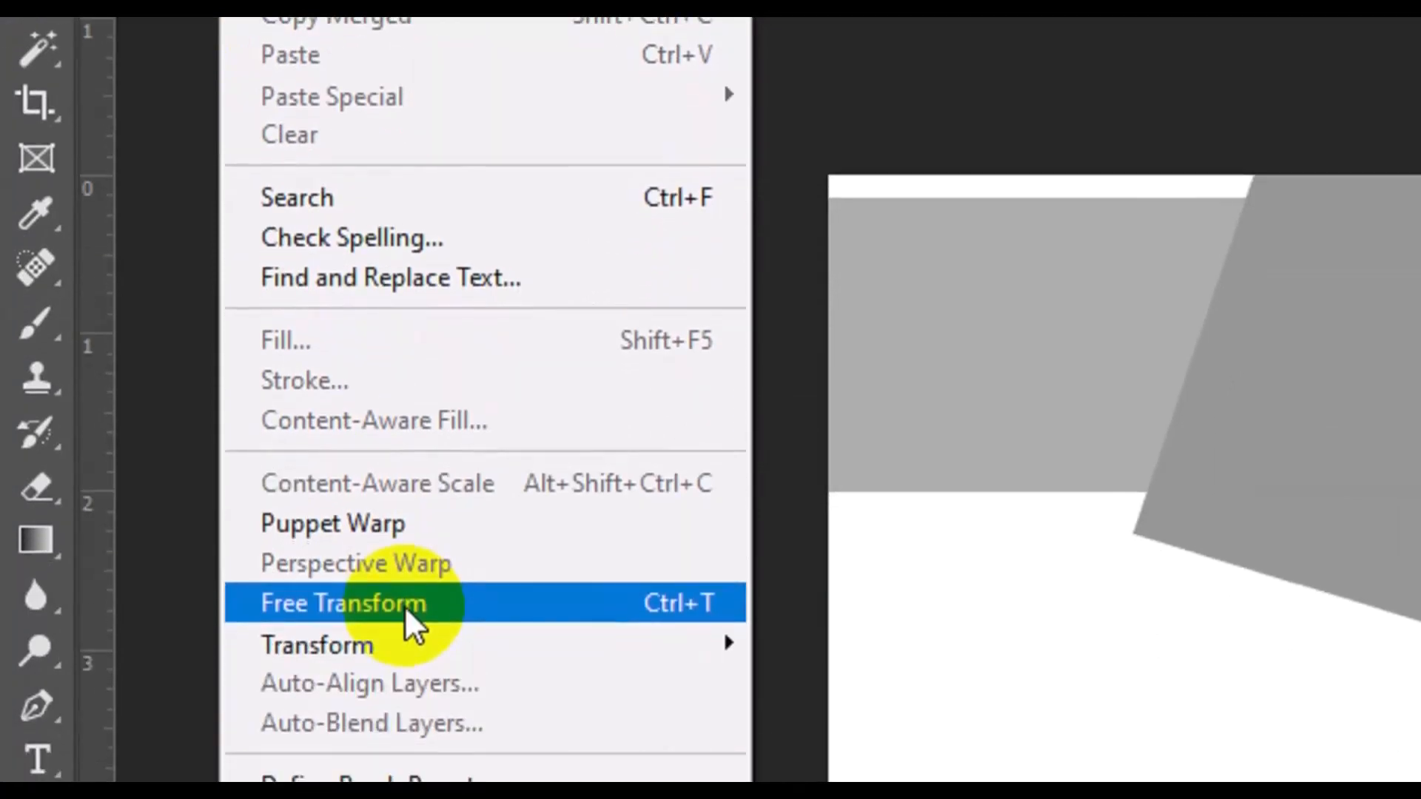
click(404, 766)
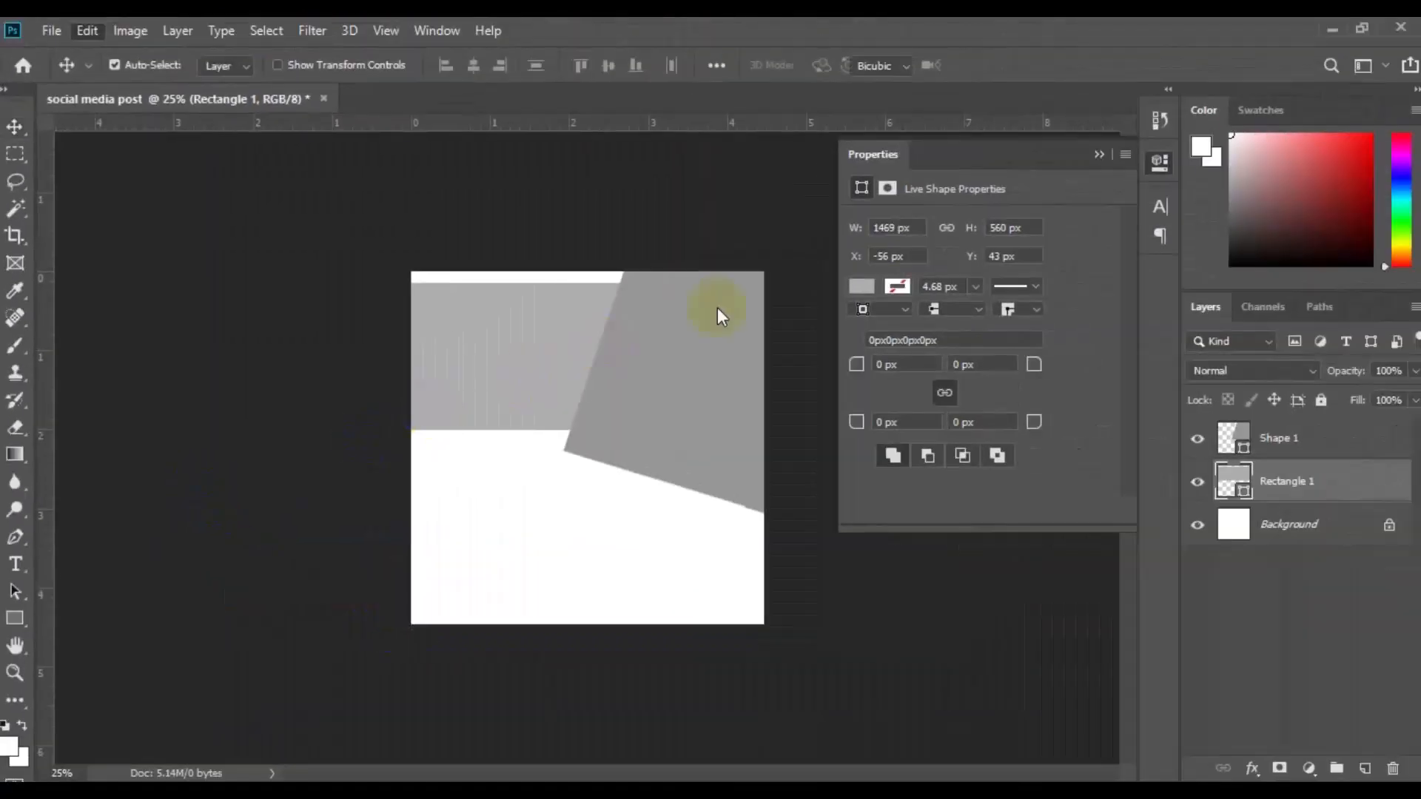
drag(789, 259, 803, 324)
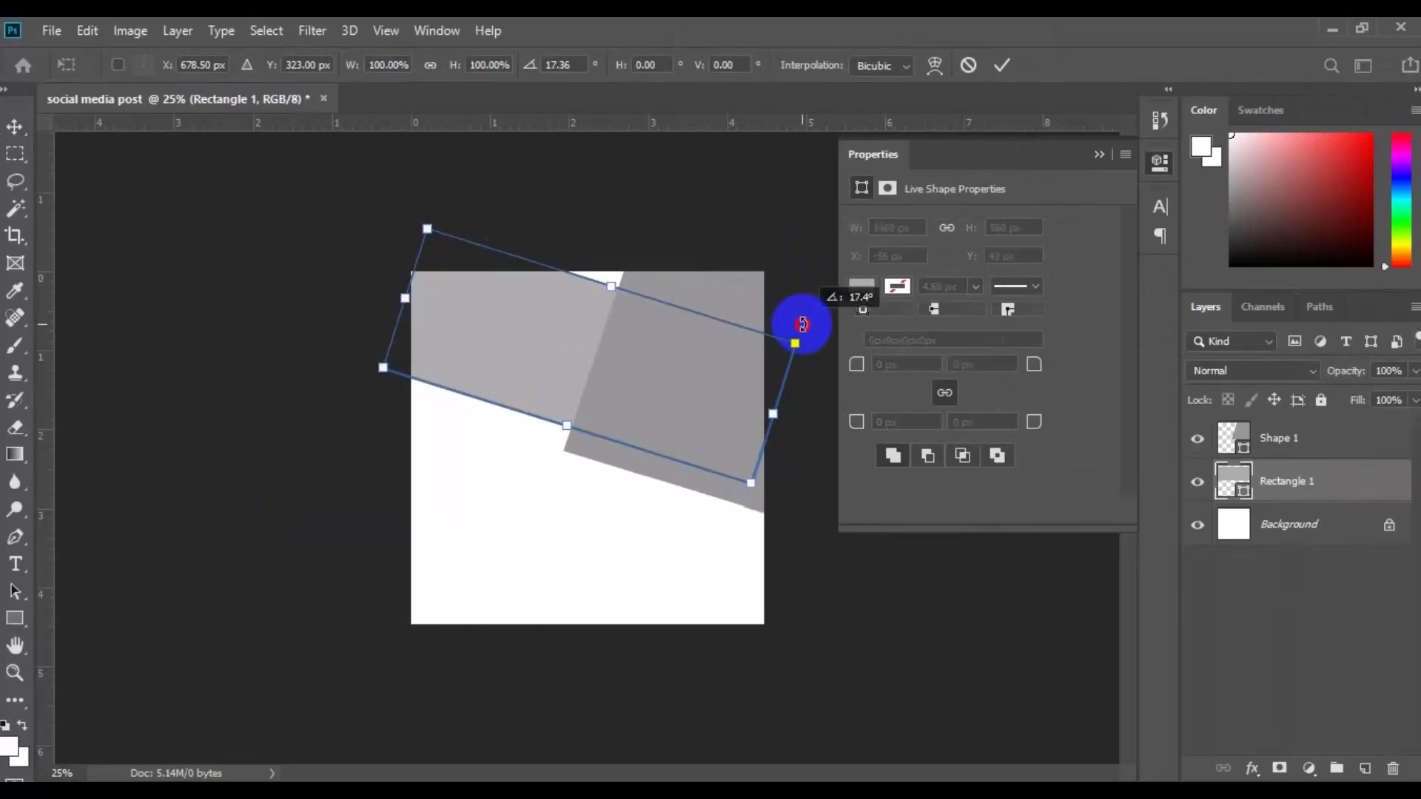
drag(803, 324, 799, 320)
drag(670, 398, 566, 393)
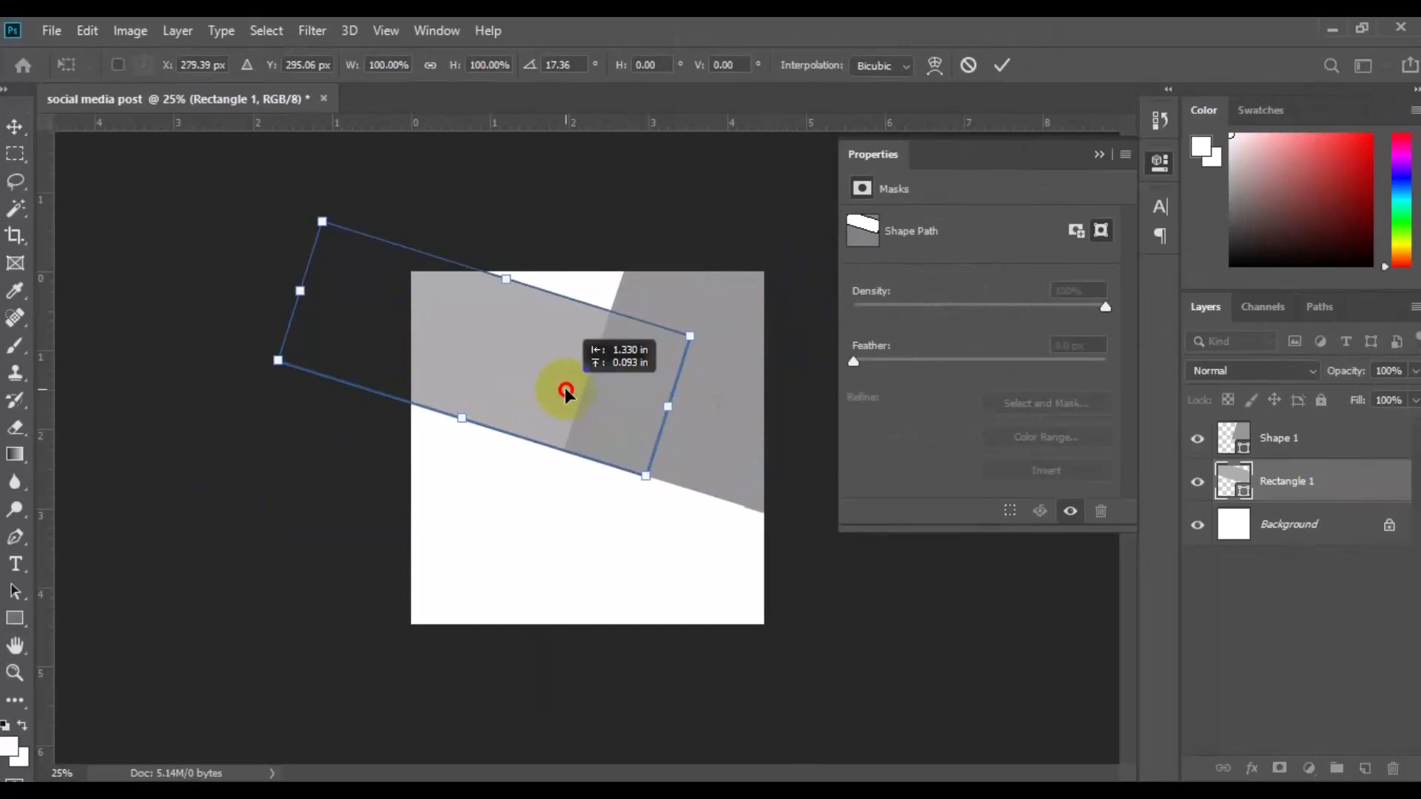
drag(566, 392, 566, 393)
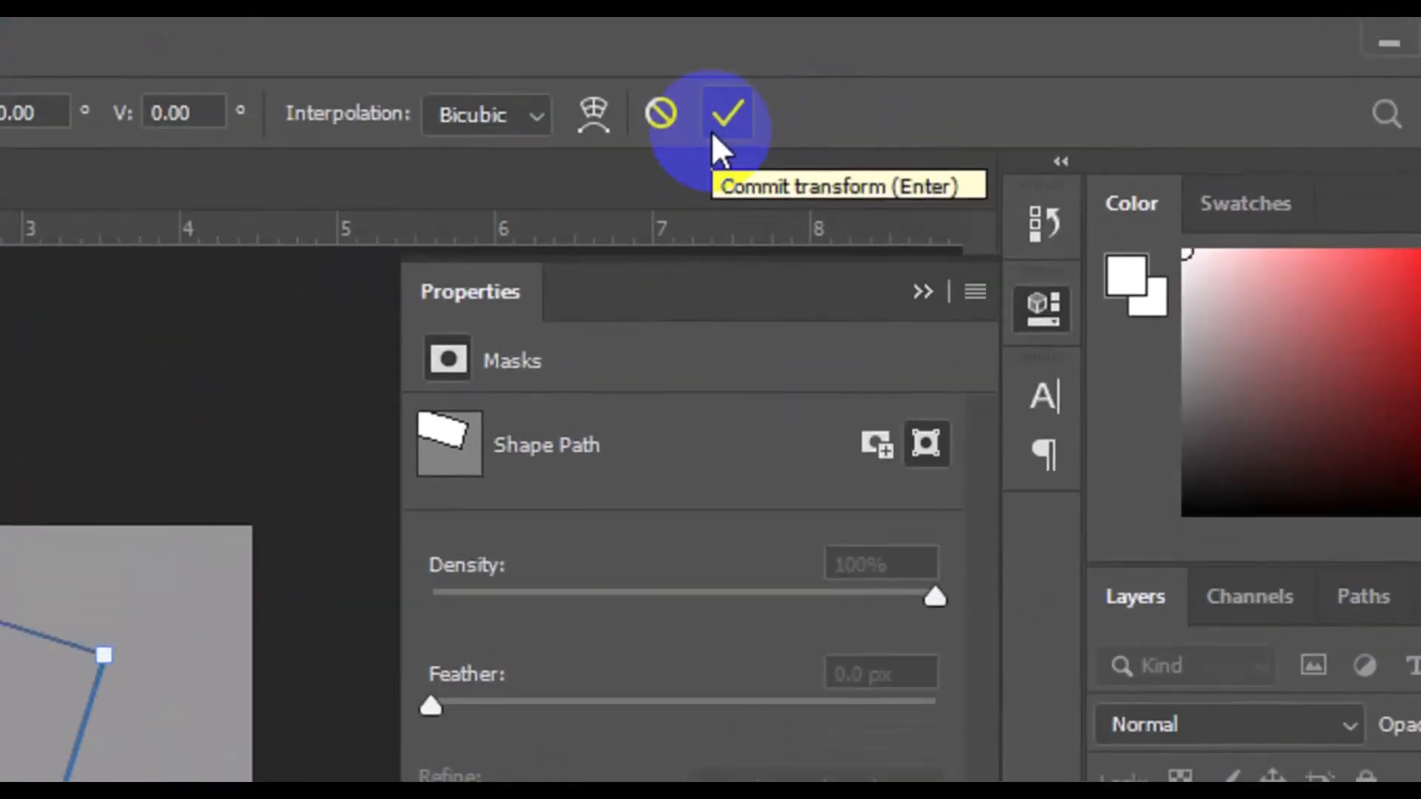
click(712, 131)
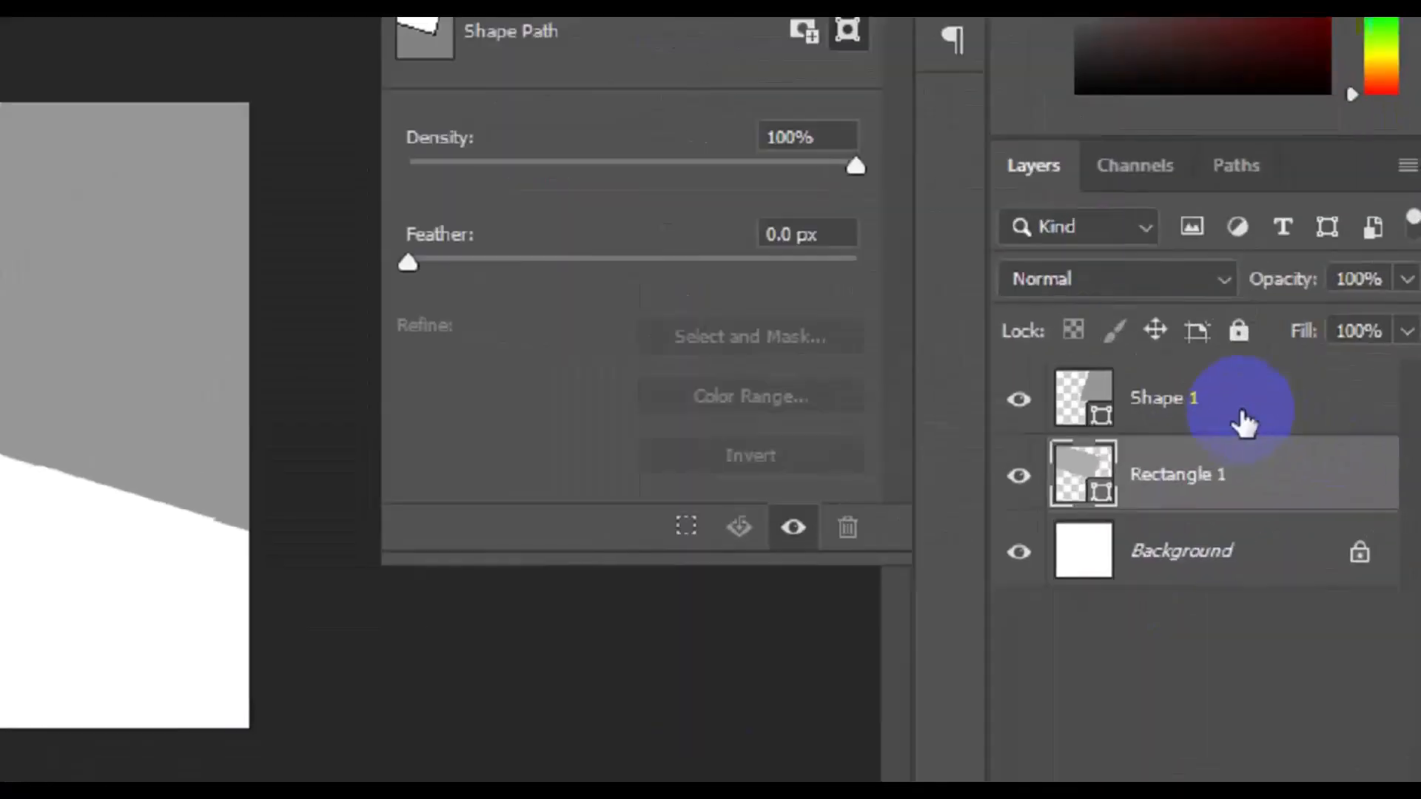
Free Transform the Shape 1 and Rectangle 1 layers together, enlarging both very slightly and shifting them a little down the canvas.
shift+click(1197, 390)
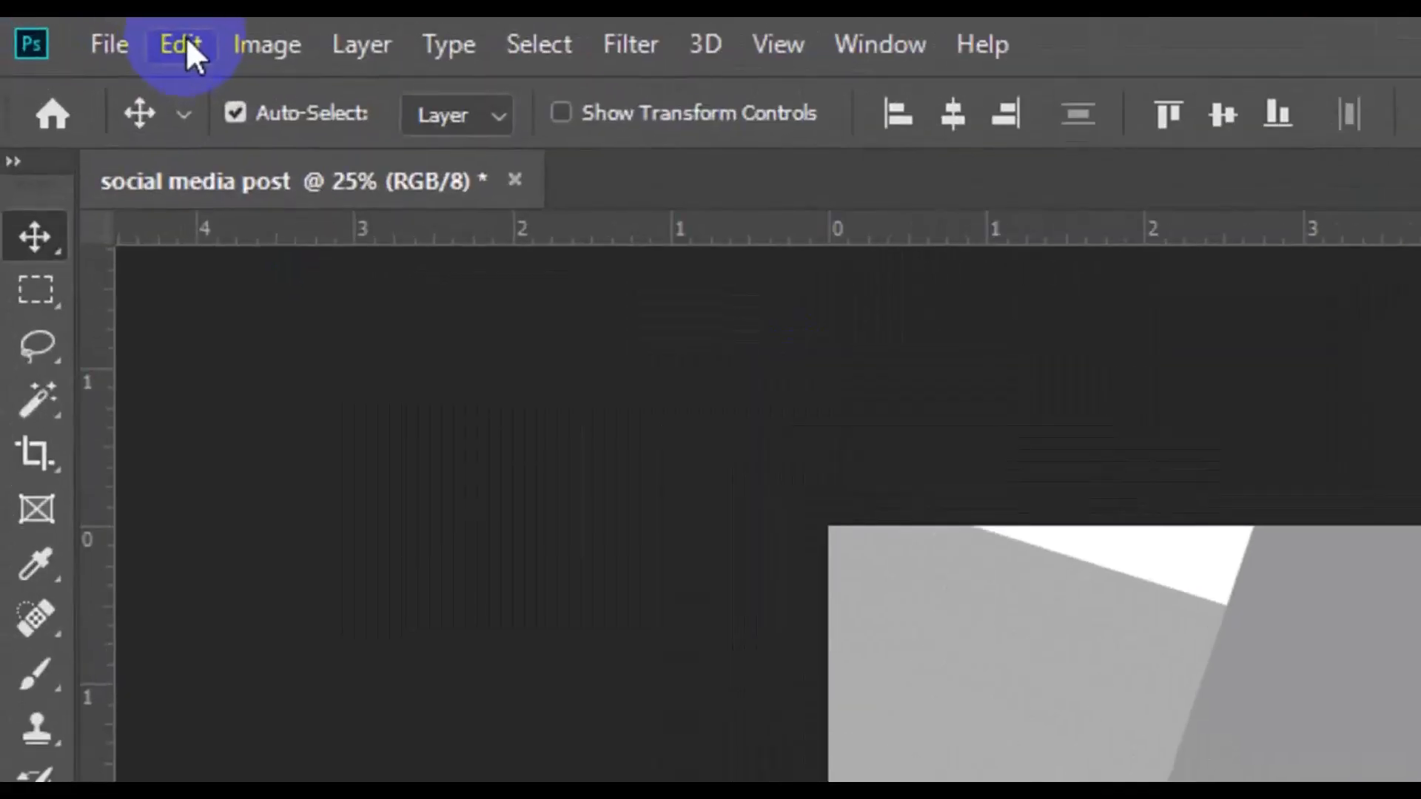
click(184, 45)
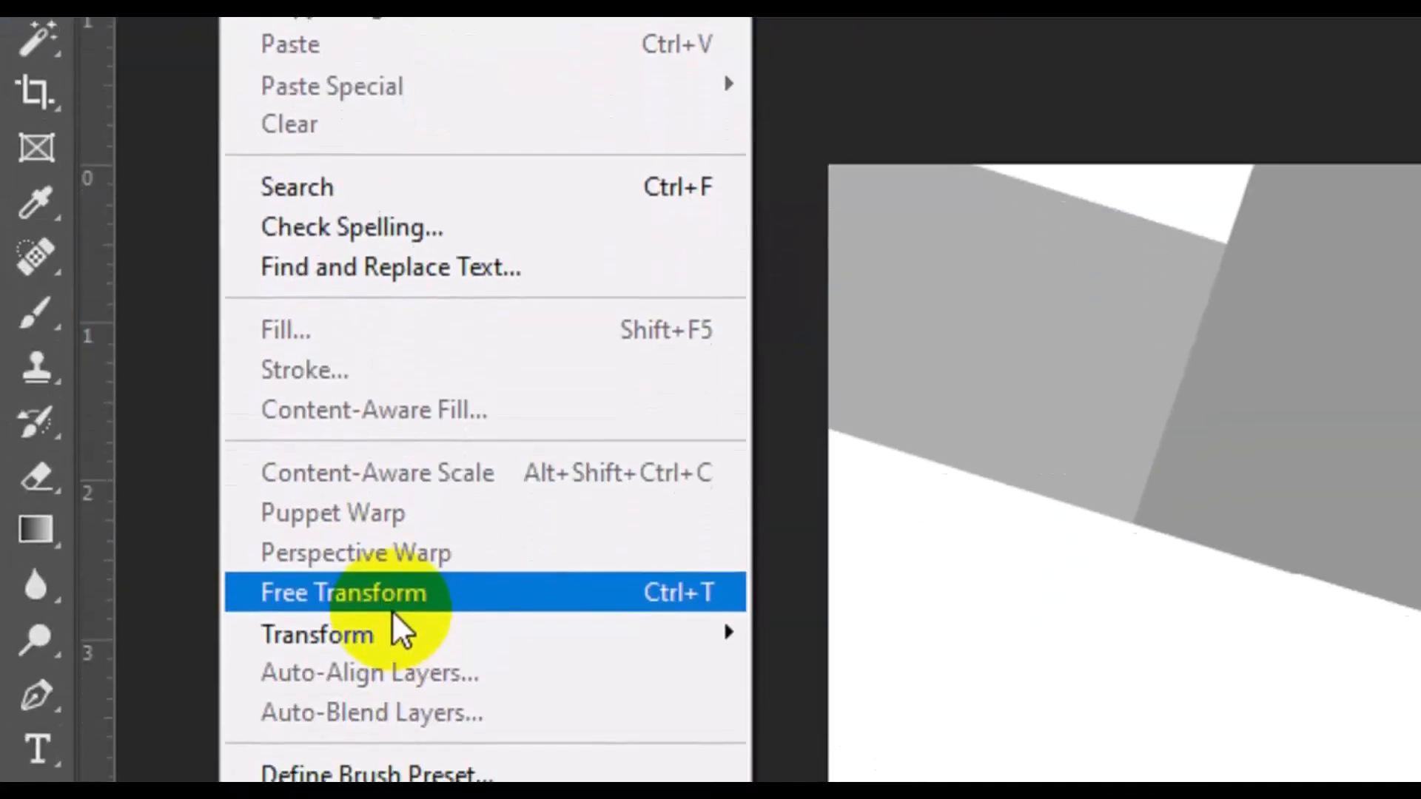
click(398, 601)
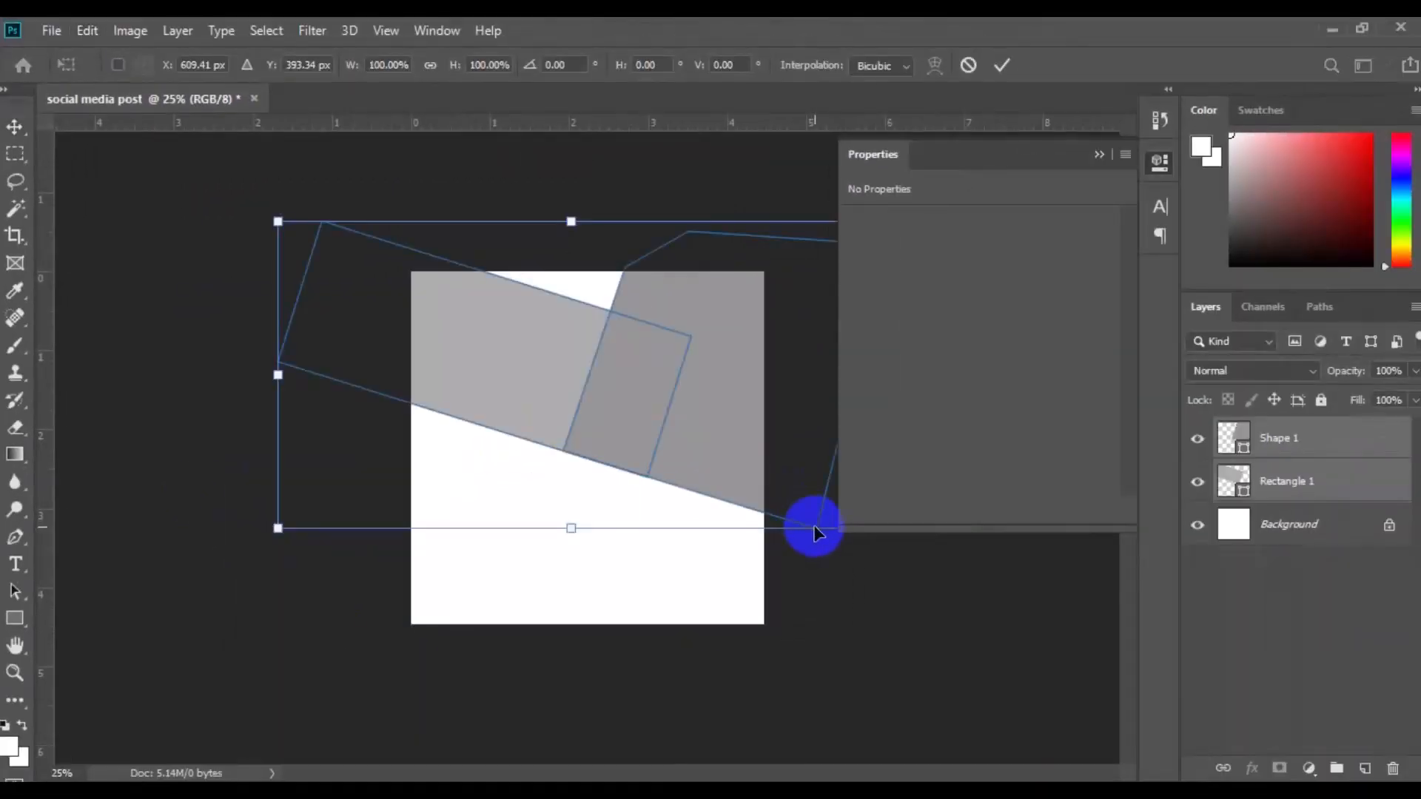
click(1099, 155)
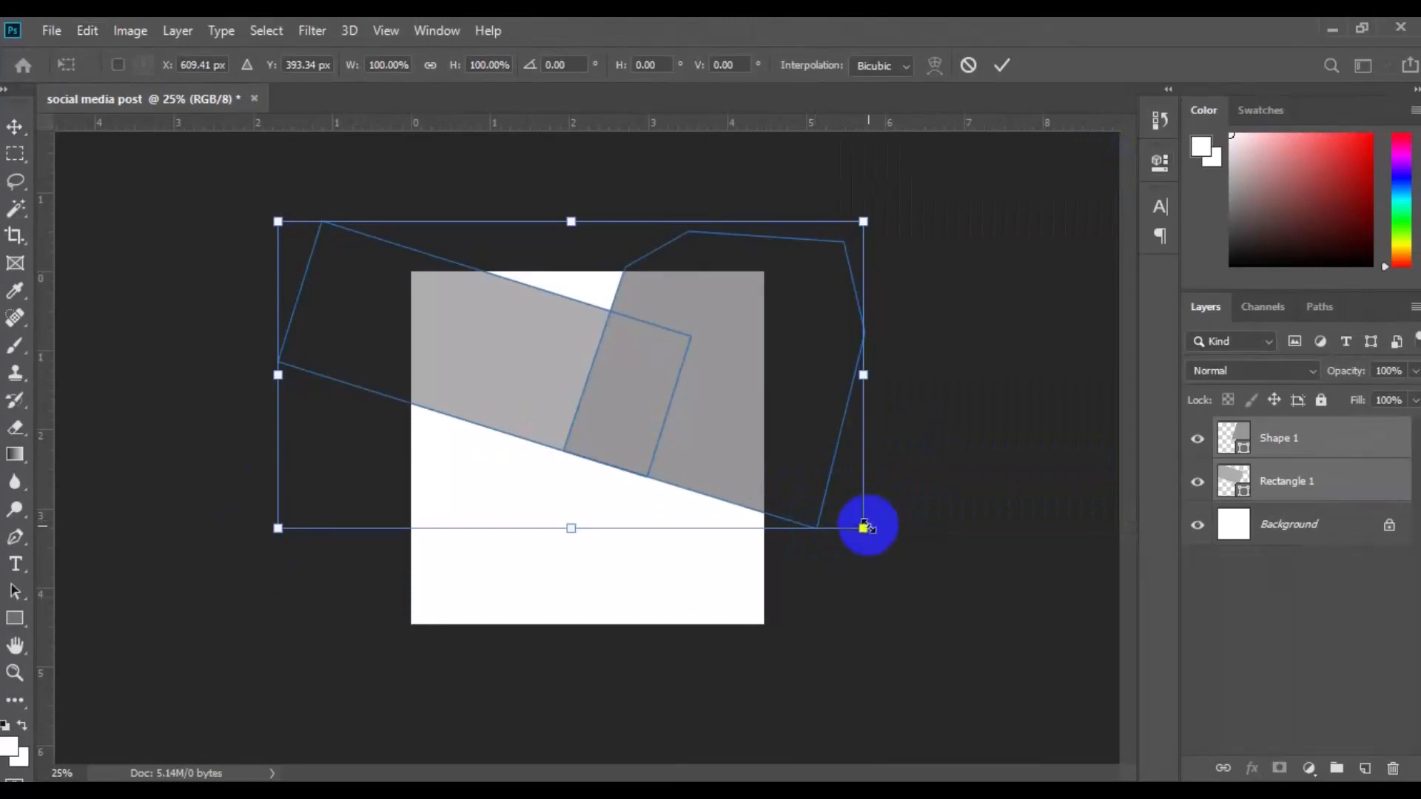
drag(864, 527, 876, 533)
drag(720, 426, 718, 431)
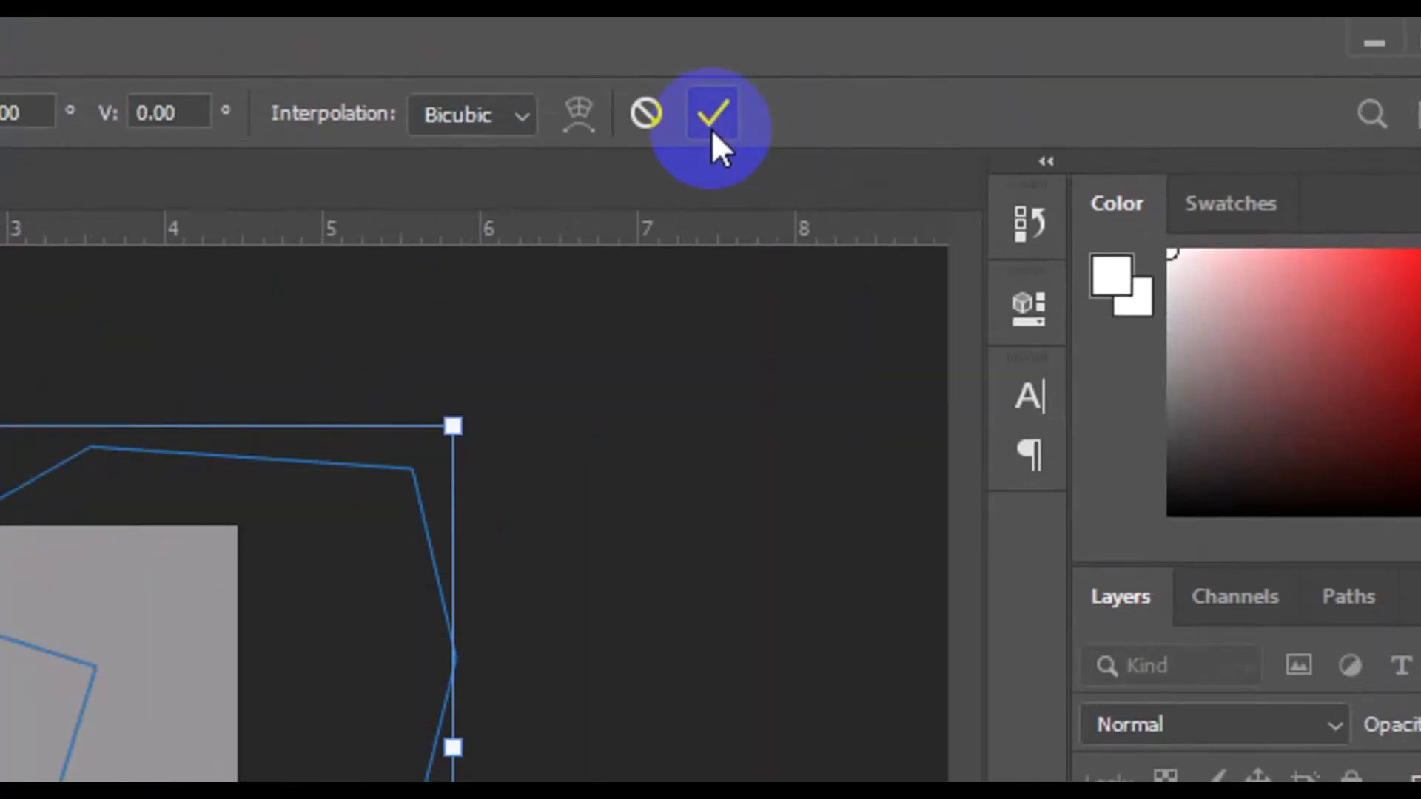
click(712, 129)
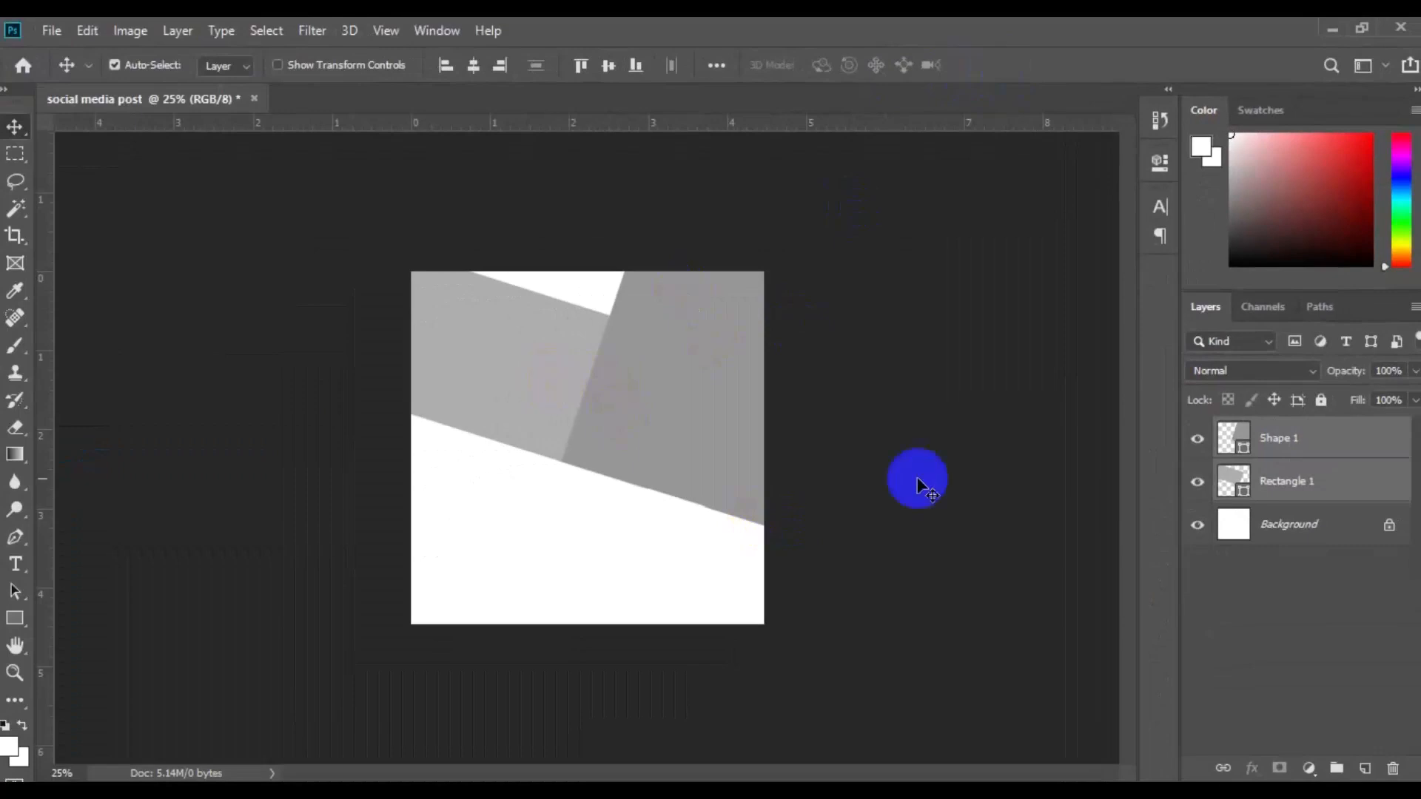
Duplicate the Rectangle 1 layer within the same document under the name Rectangle 2.
click(1271, 488)
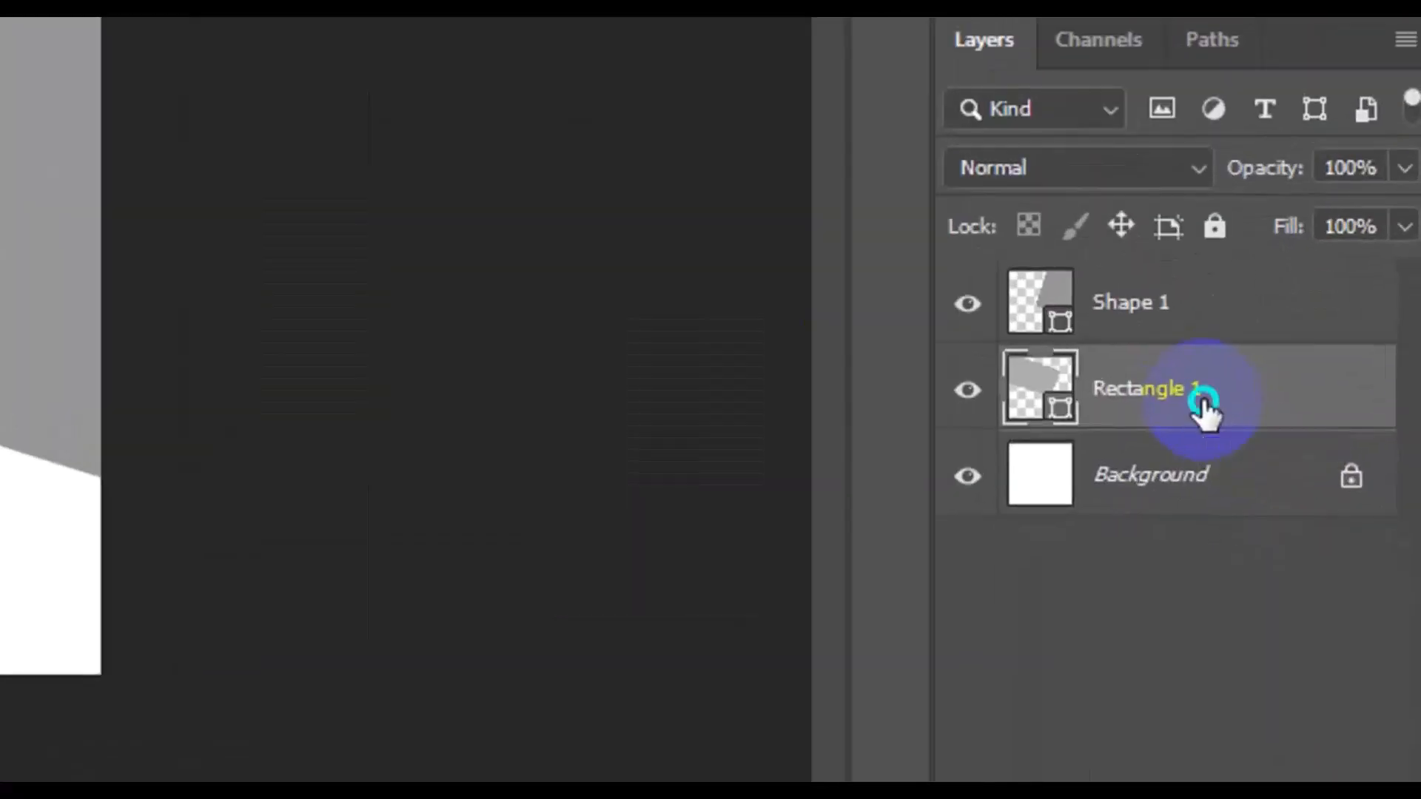
right_click(1316, 492)
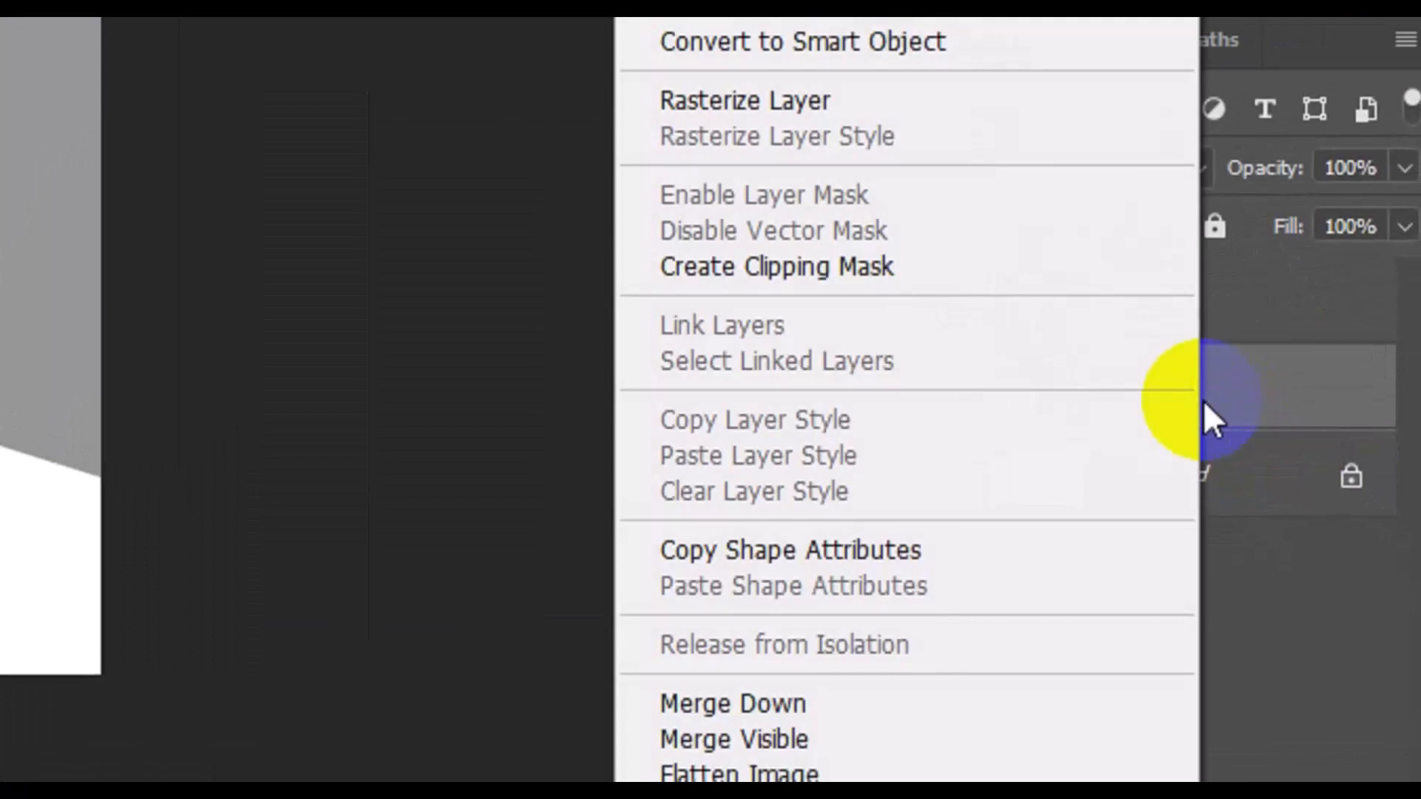
click(888, 198)
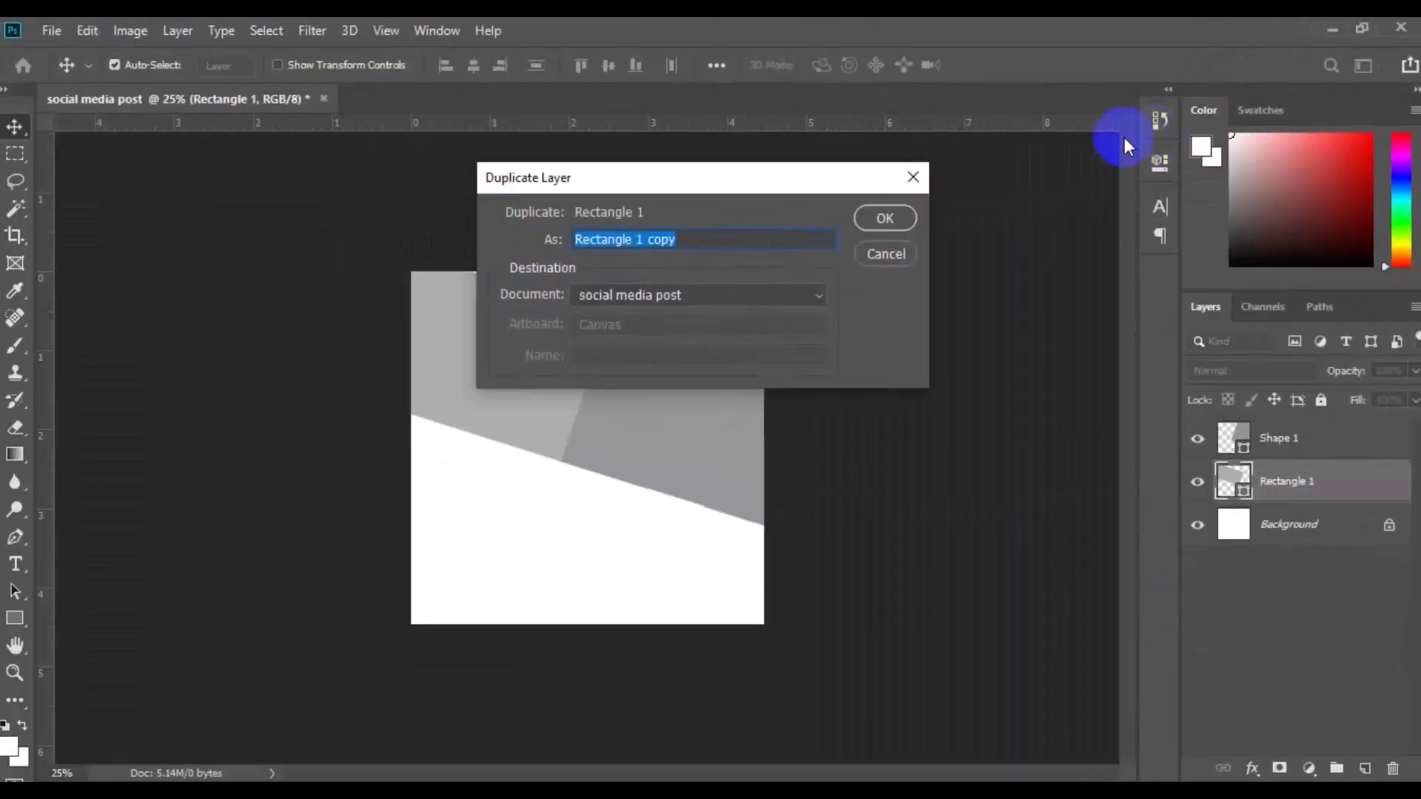
click(724, 243)
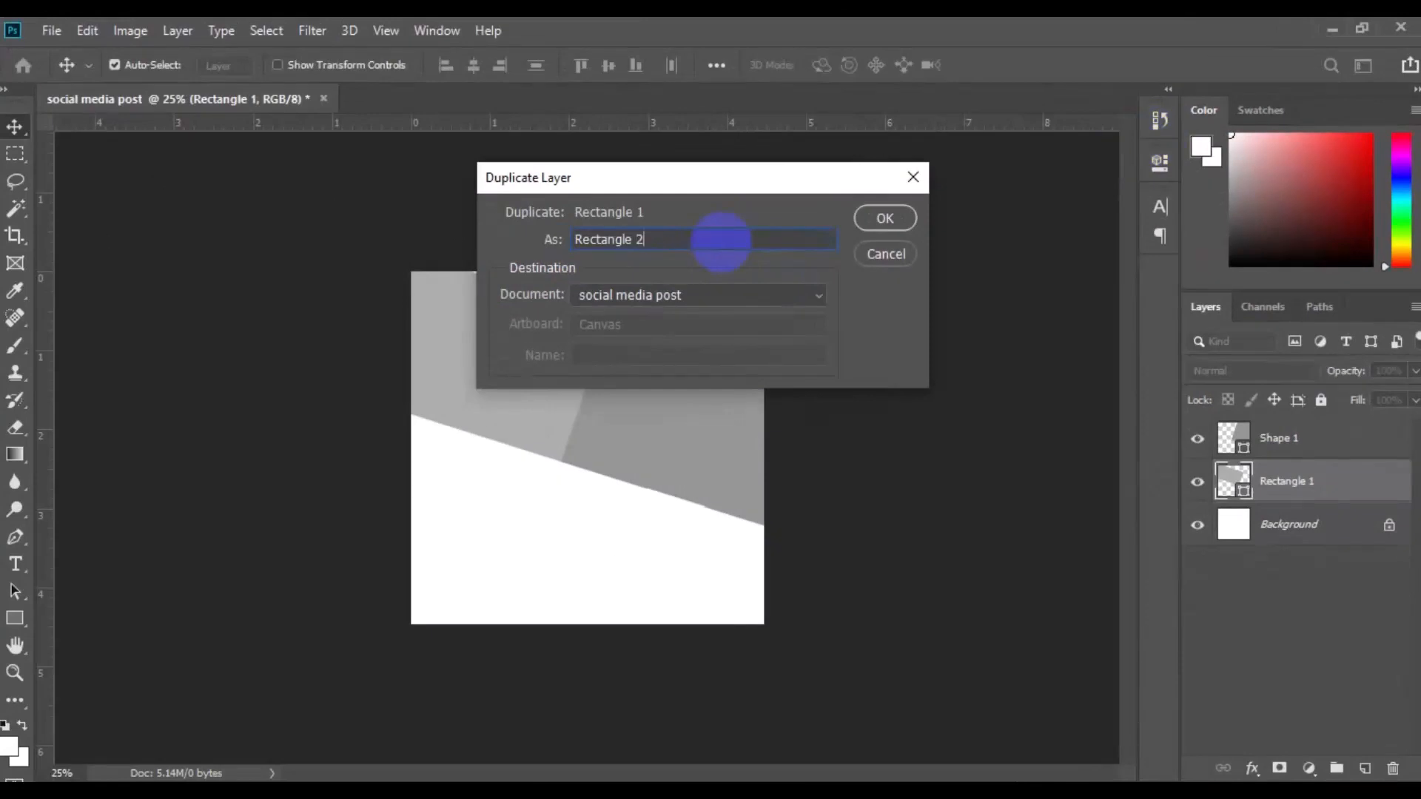
click(897, 224)
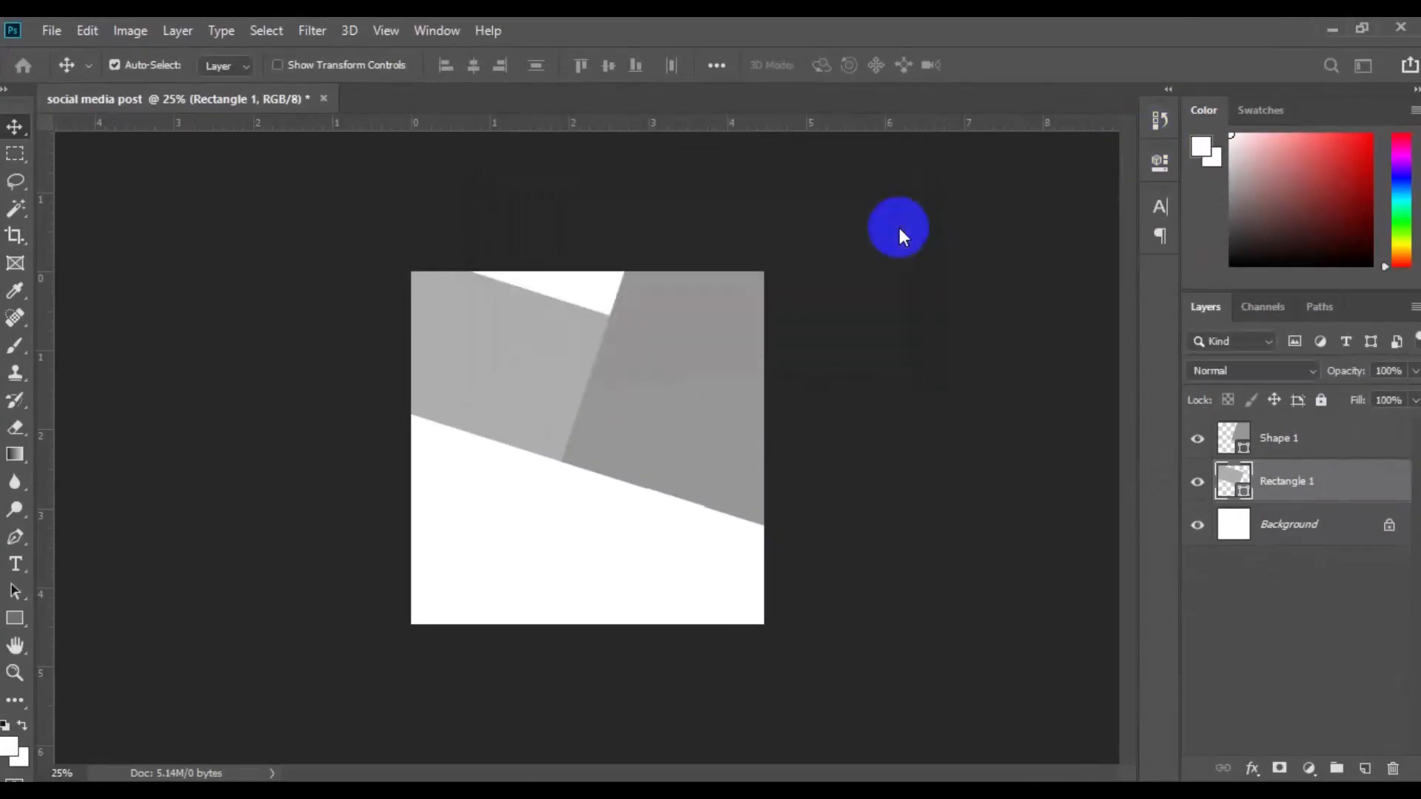
Free Transform Rectangle 2 into the canvas's lower-right corner, lining its upper edge up with the polygon's lower edge.
click(89, 41)
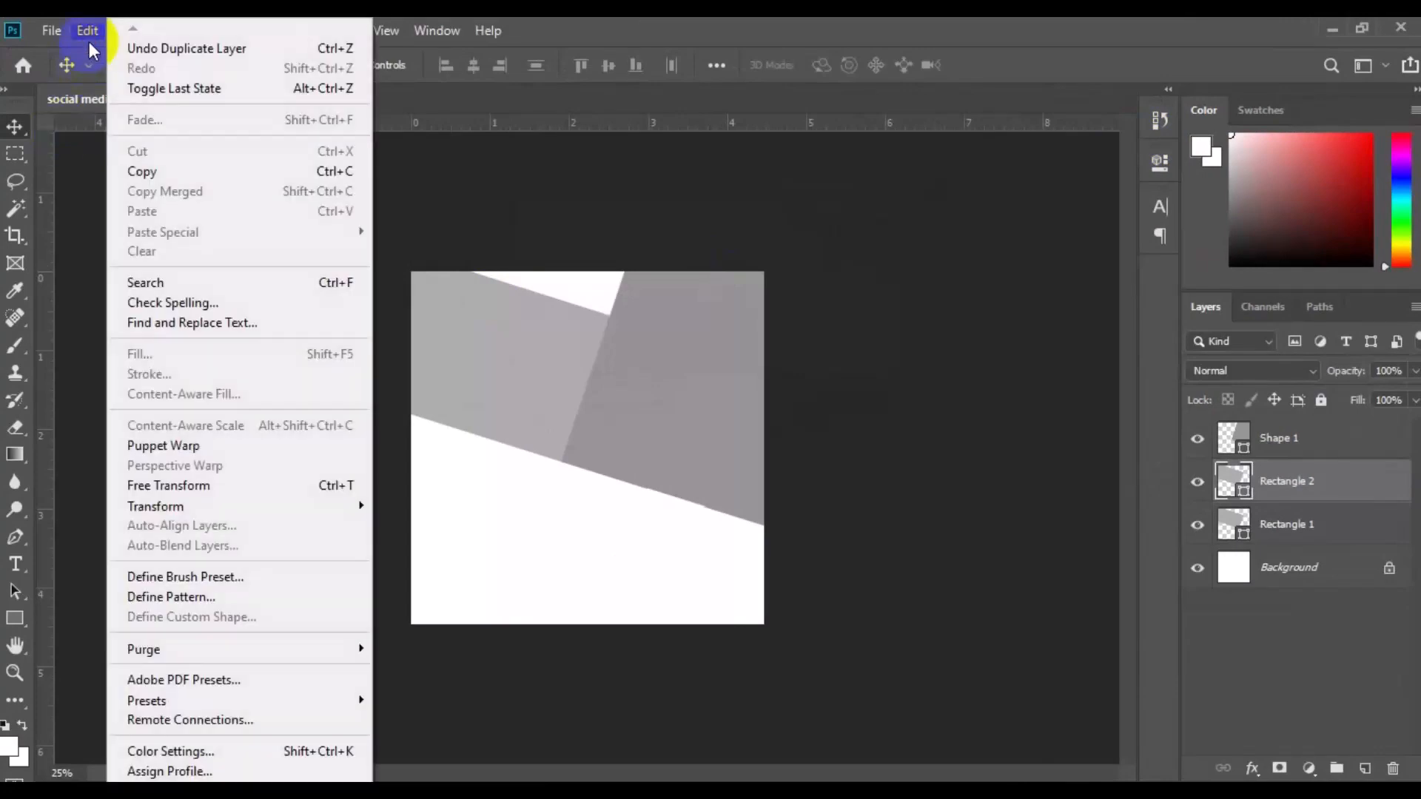
click(194, 487)
drag(508, 413, 833, 664)
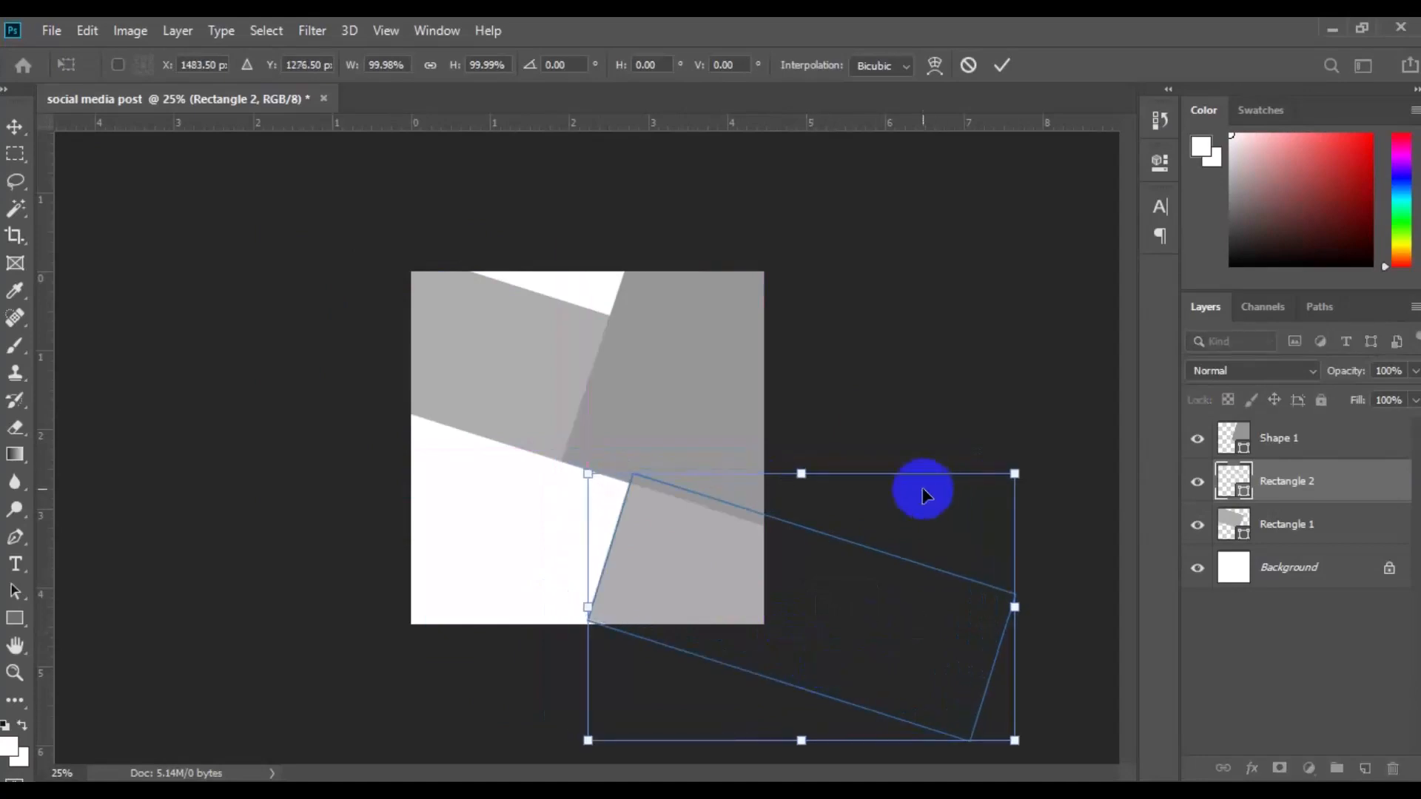
key(Down)
key(Down)
key(Down)
key(Down)
key(Down)
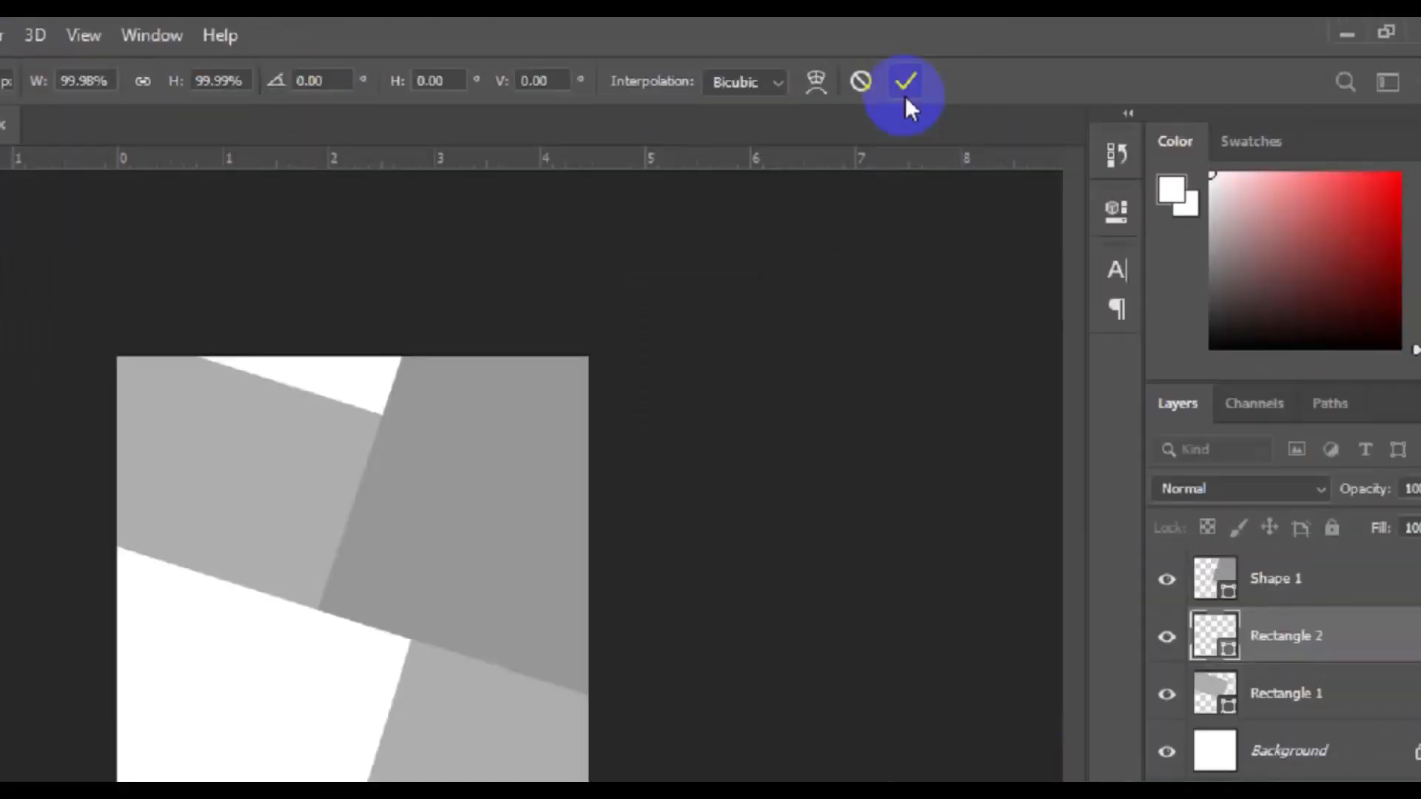
click(712, 133)
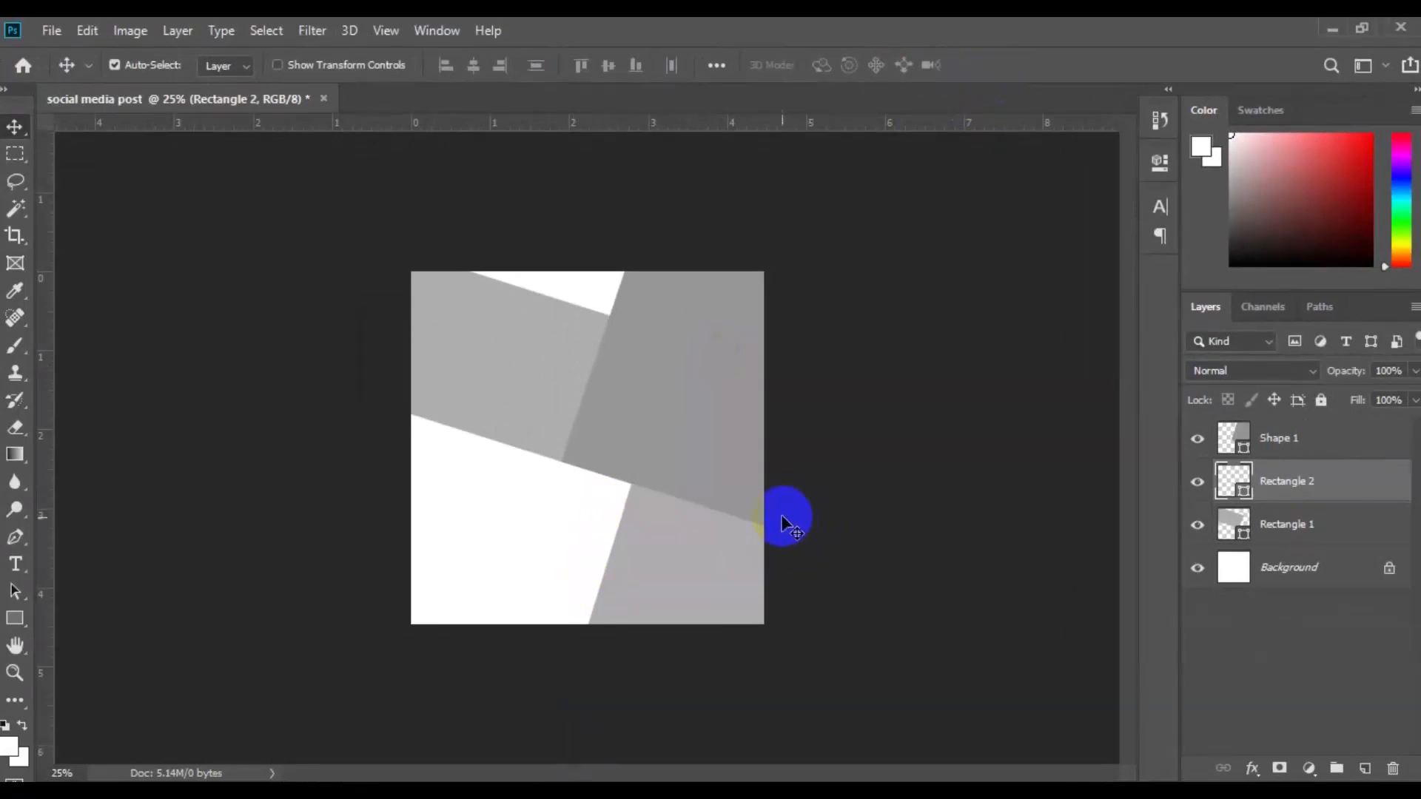
Place the businessman photo 1034 as an embedded image directly above Shape 1 and scale it to about 8.6%.
click(742, 482)
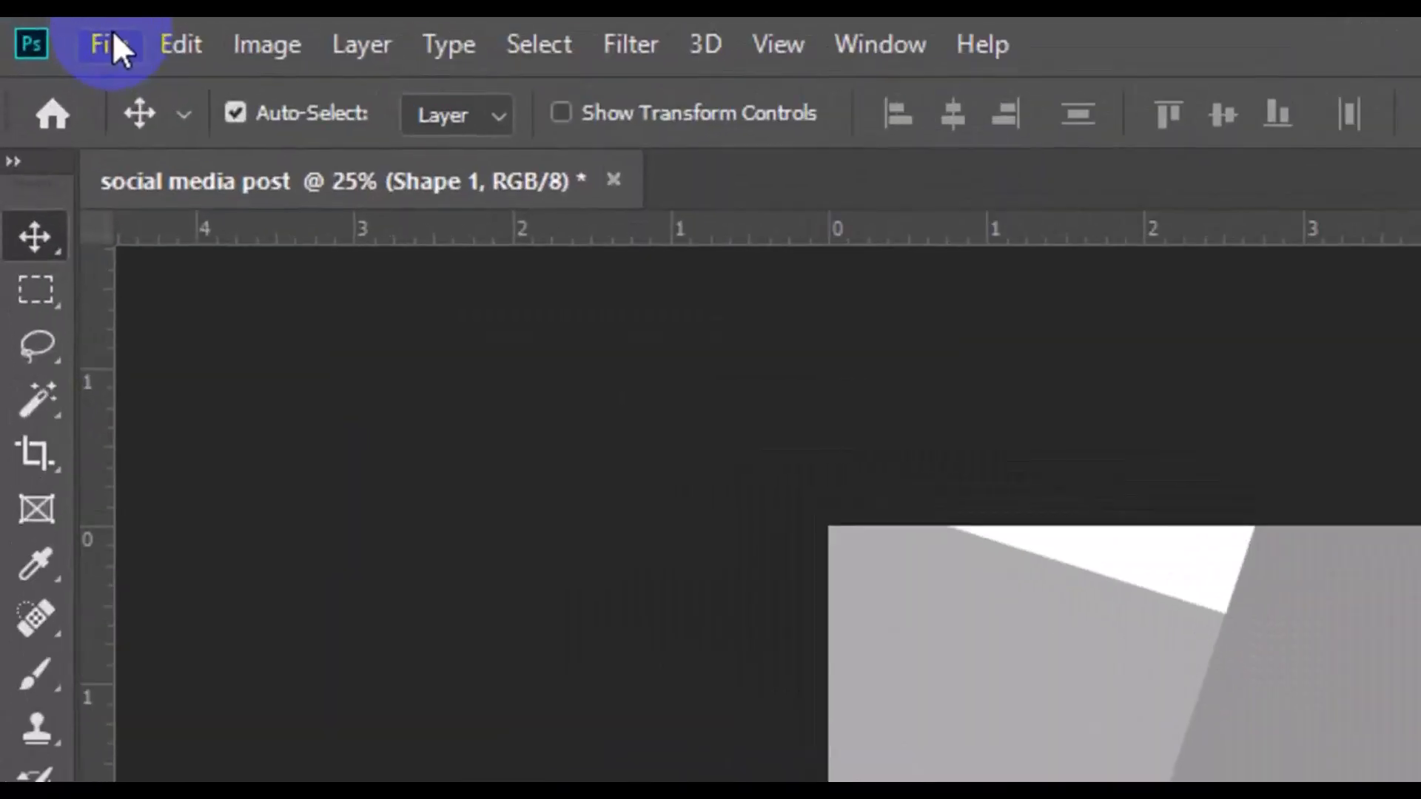
click(111, 43)
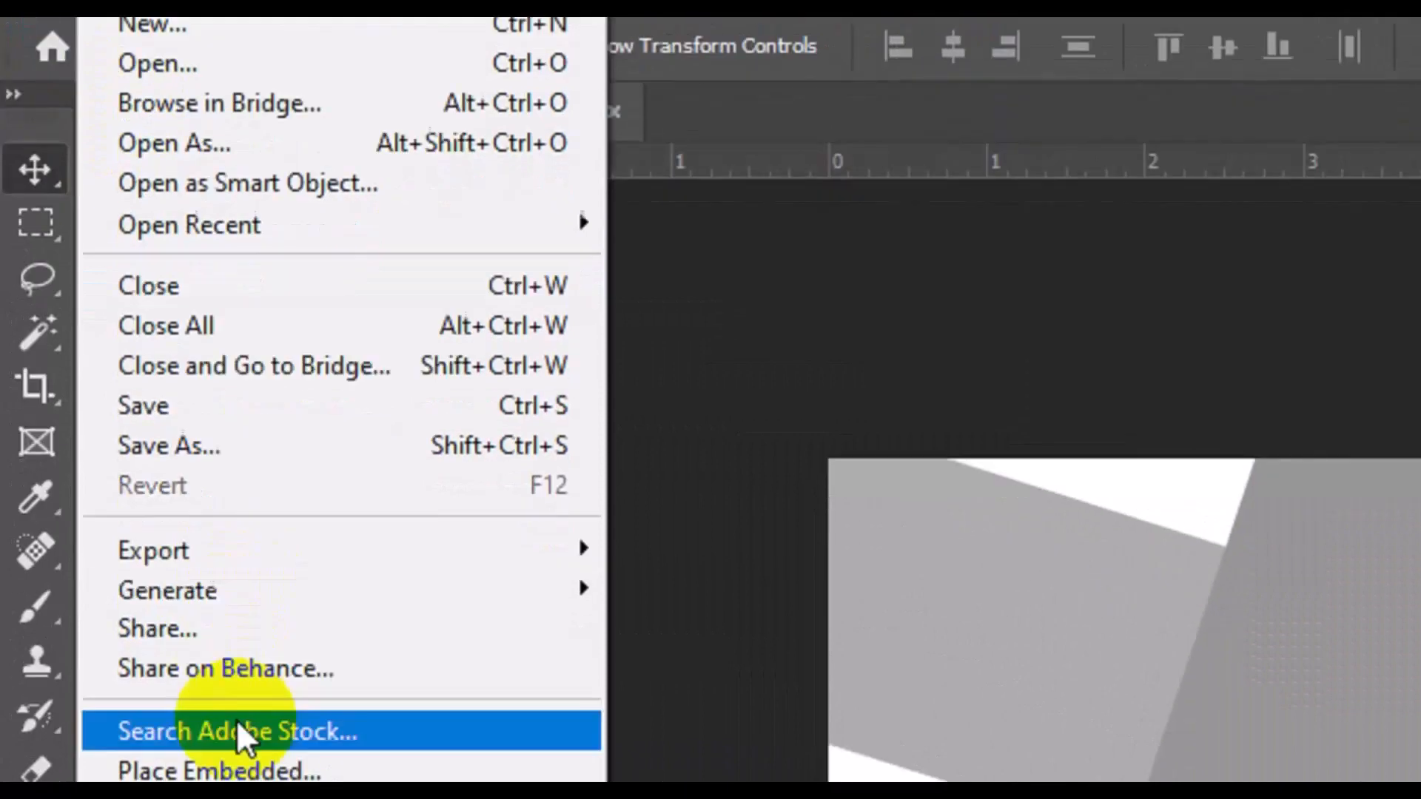
click(246, 668)
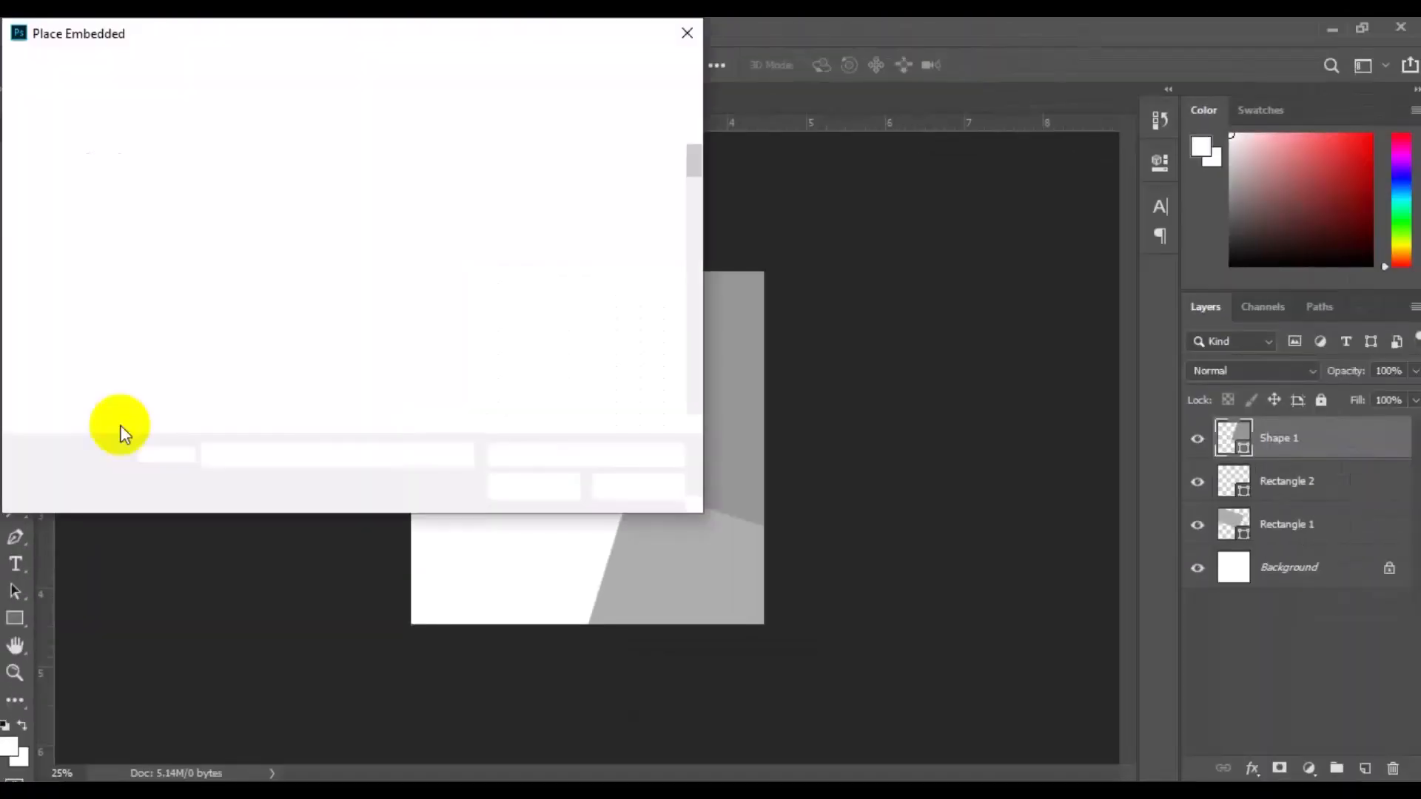
click(100, 144)
mouse_move(695, 157)
mouse_down()
mouse_move(701, 252)
mouse_move(695, 167)
mouse_up()
double_click(366, 290)
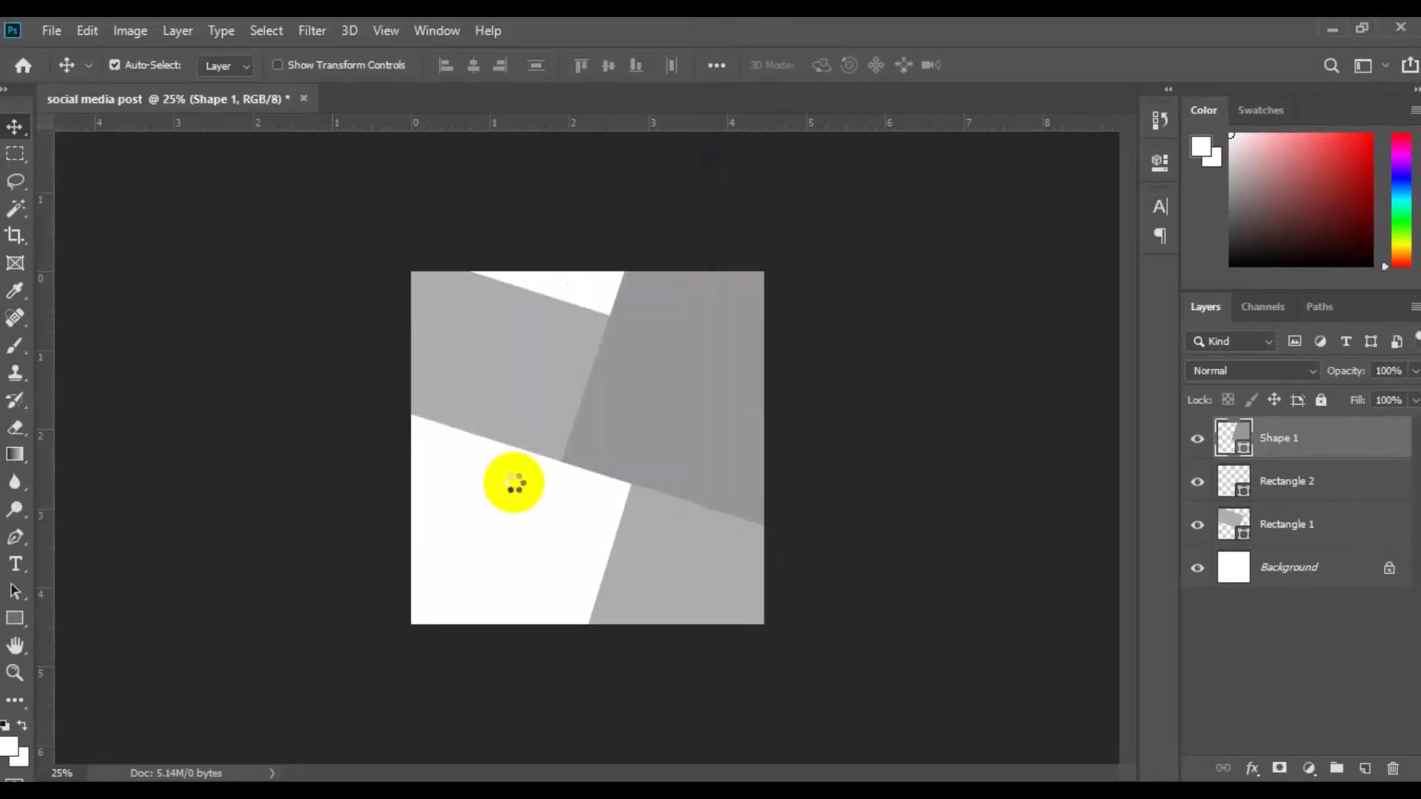
drag(762, 545, 869, 584)
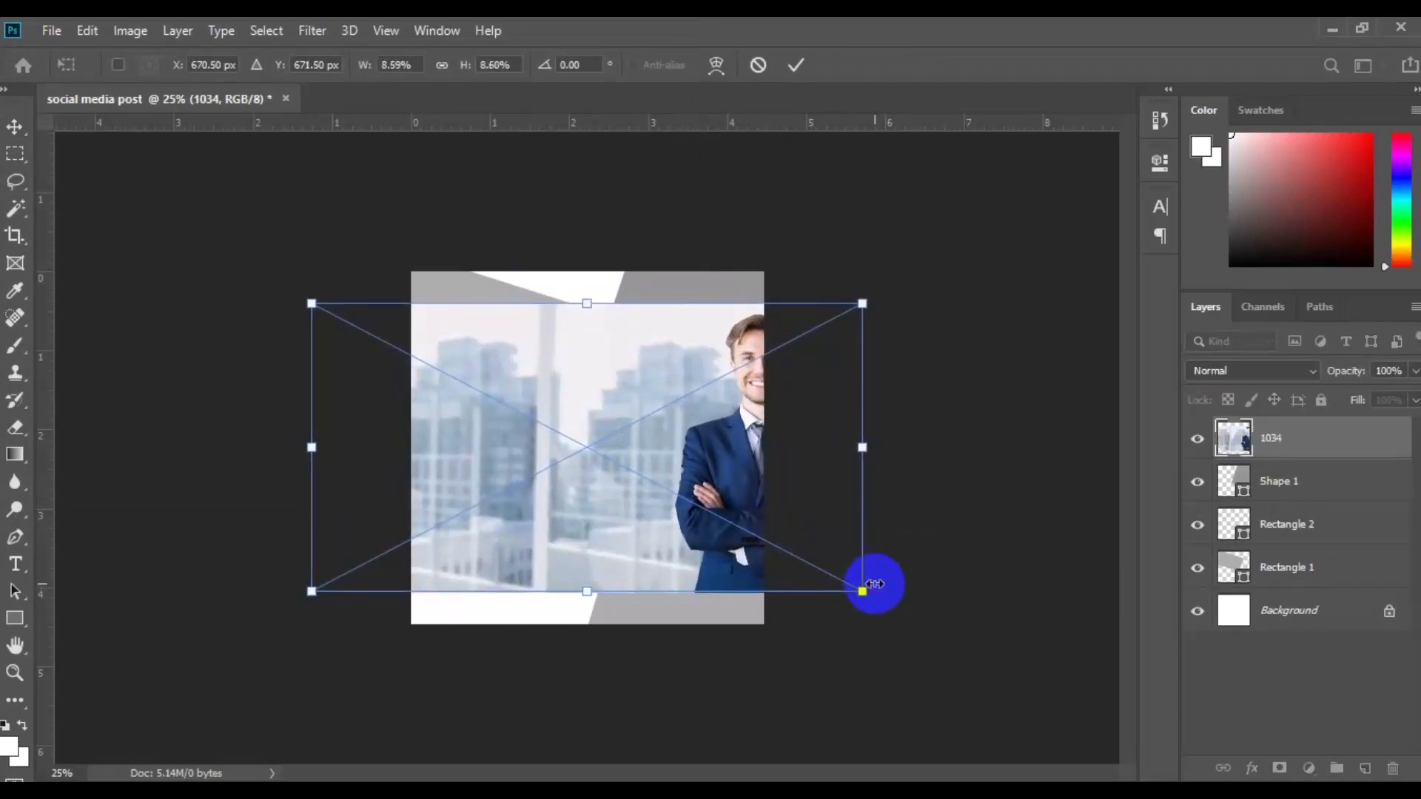
key(Return)
Lower the photo's opacity to 54%, then move it up and left and scale it down over the polygon.
click(1415, 371)
click(1370, 392)
drag(714, 490, 641, 460)
key(ctrl+t)
drag(799, 592, 781, 545)
click(756, 64)
Nudge the photo up and left with Free Transform so the businessman sits inside the polygon area.
key(ctrl+t)
key(Up)
key(Up)
key(Up)
key(Up)
key(Up)
key(Up)
key(Up)
key(Up)
key(Up)
key(Up)
key(Up)
key(Left)
key(Left)
key(Left)
key(Left)
key(Left)
key(Left)
key(Left)
key(Left)
key(Return)
Set the photo's opacity back to 100% and clip it to Shape 1 with a clipping mask.
click(1415, 371)
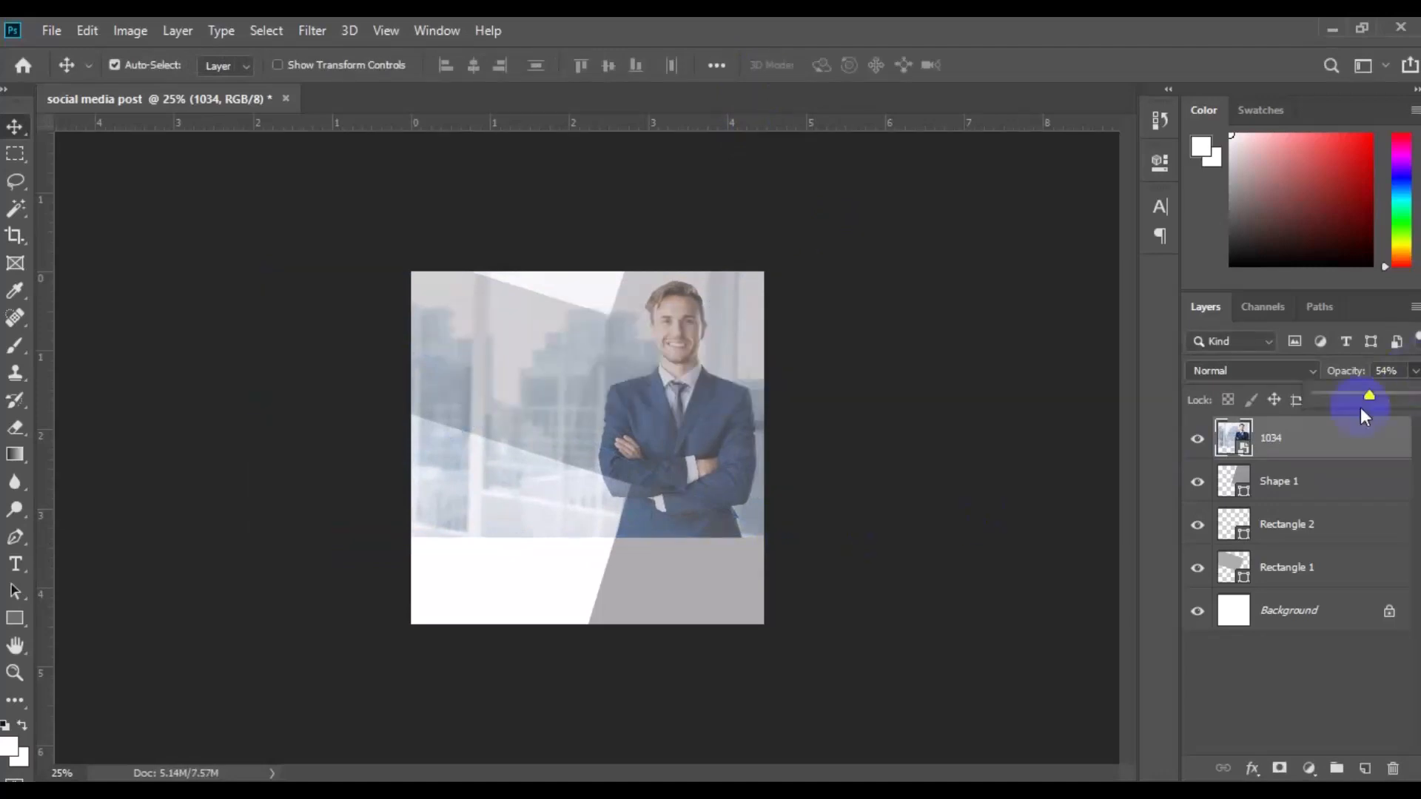
click(1414, 398)
right_click(1369, 446)
click(1260, 476)
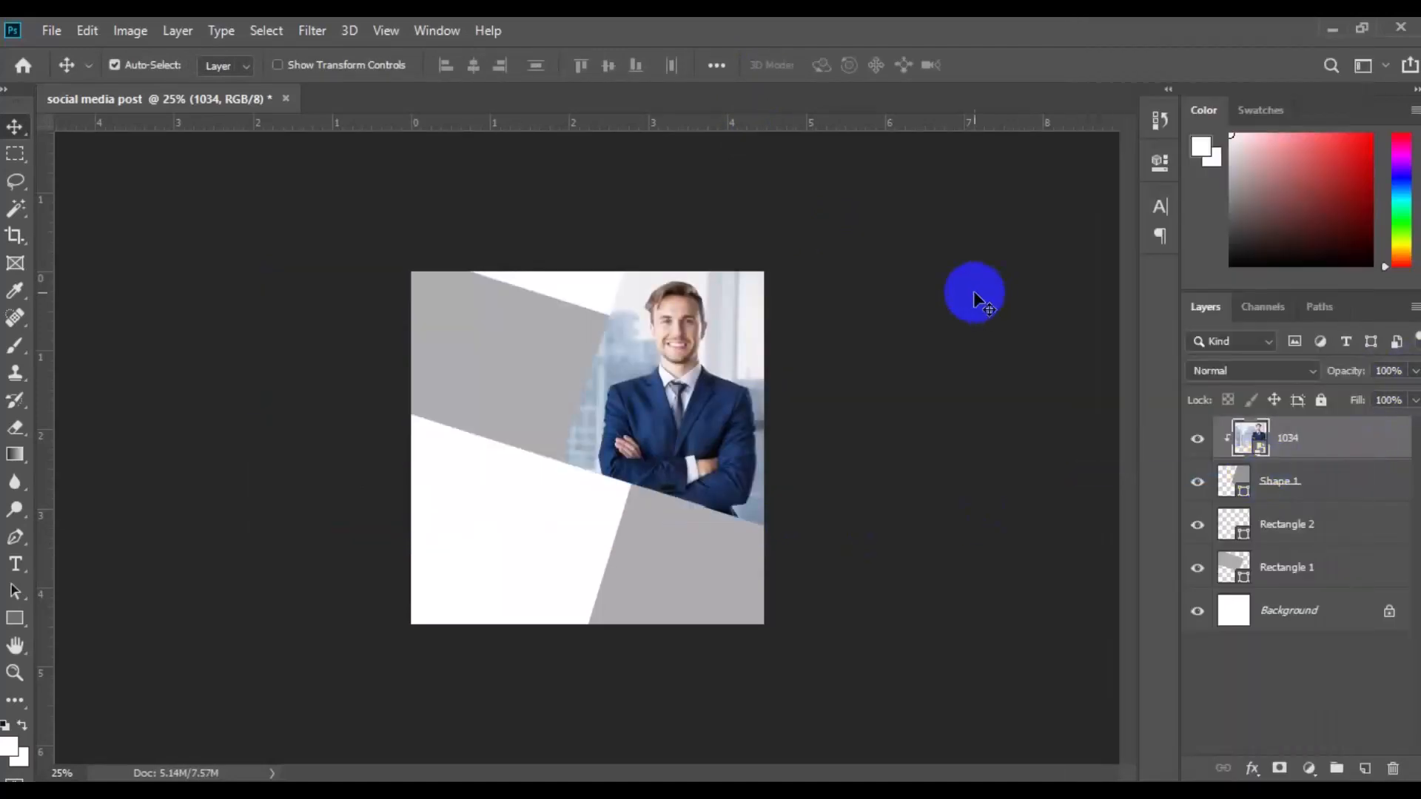
Give the Shape 1 polygon a white stroke 37.43 px wide.
click(1309, 484)
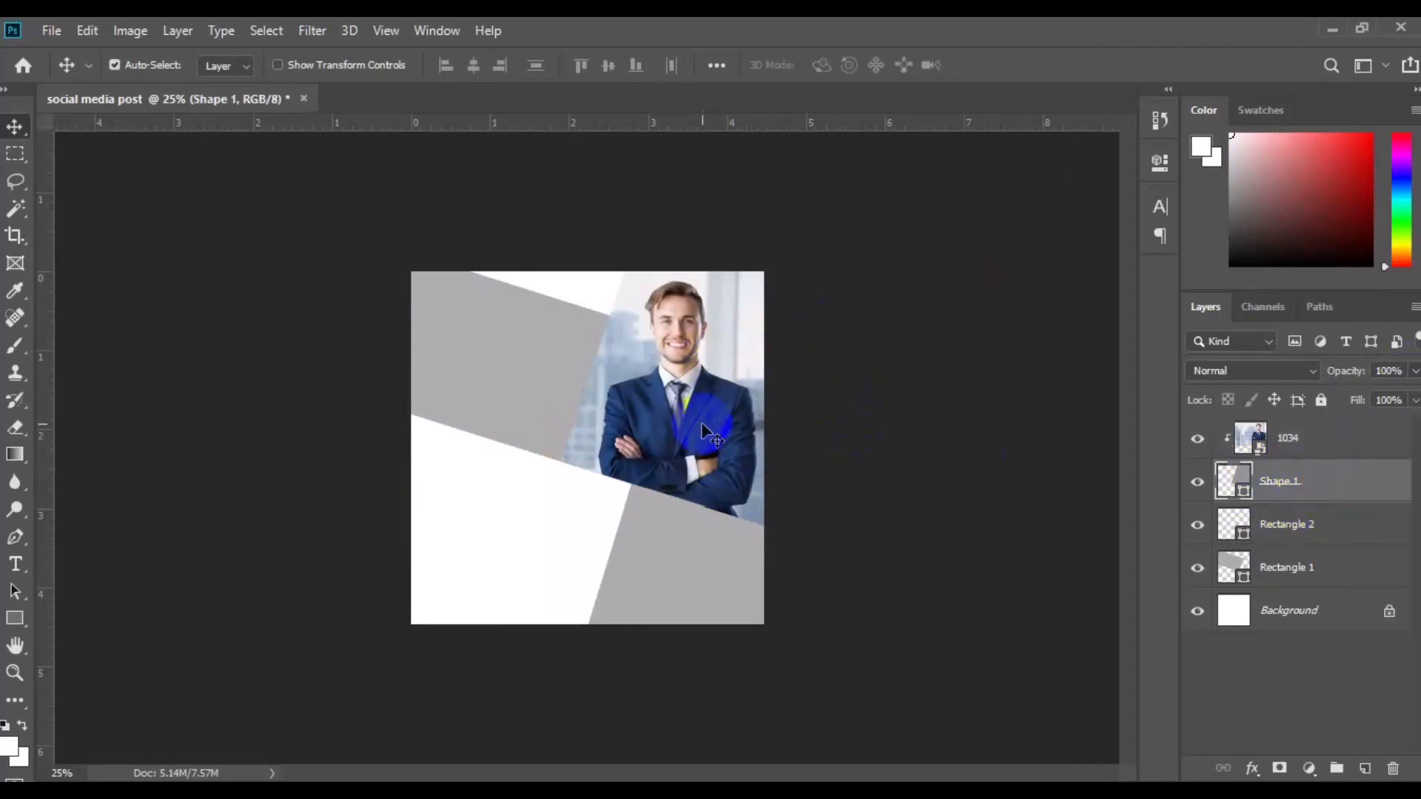
click(16, 536)
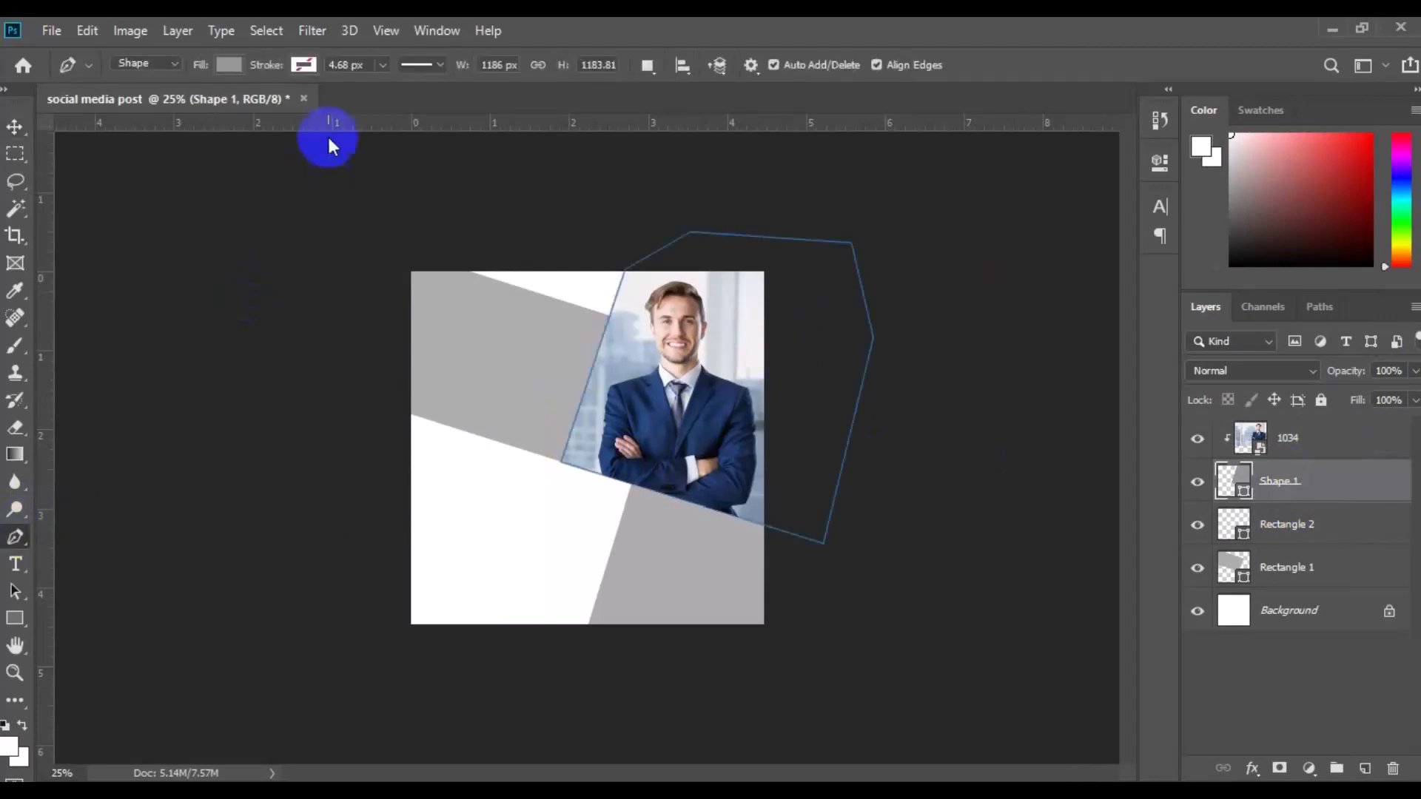
click(305, 68)
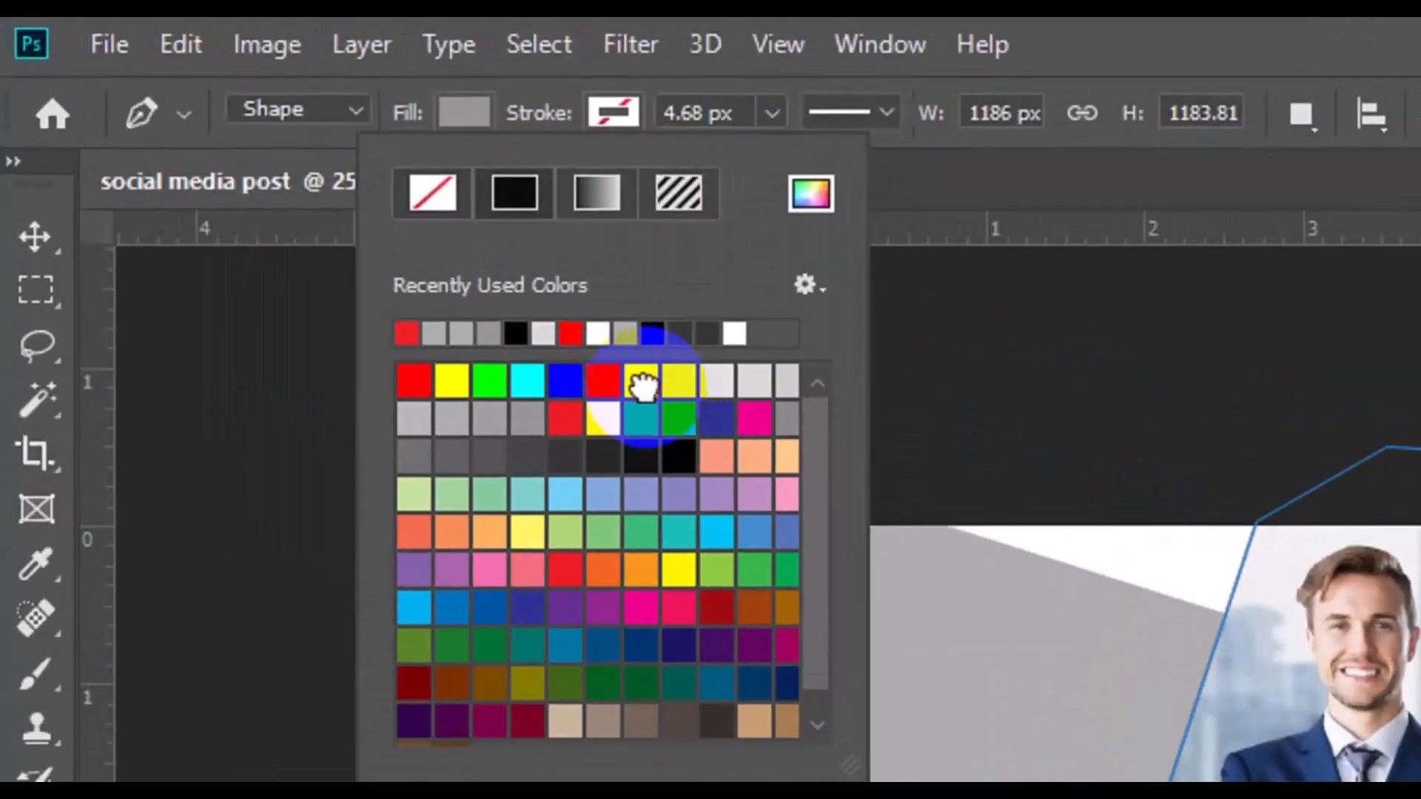
click(642, 383)
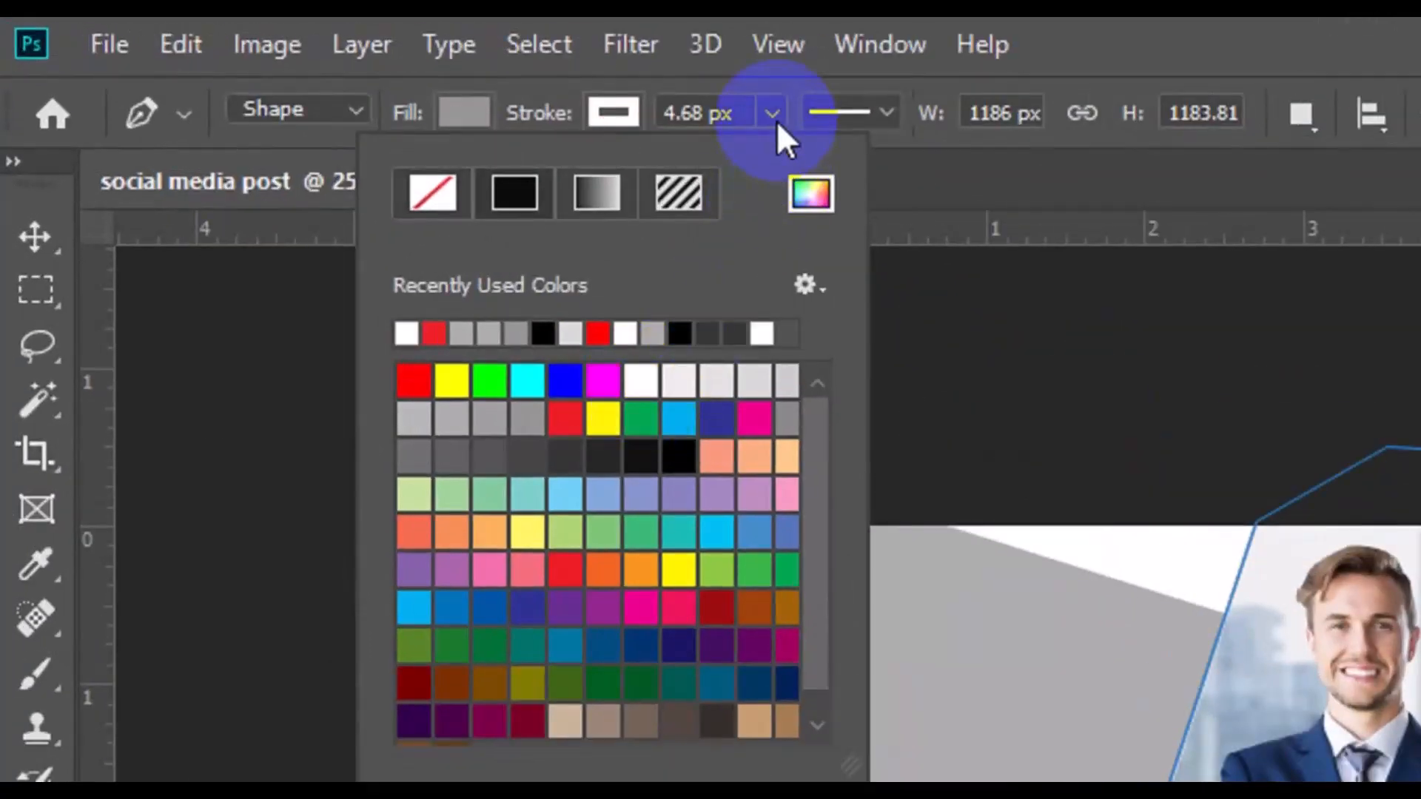
click(776, 121)
drag(771, 158, 797, 155)
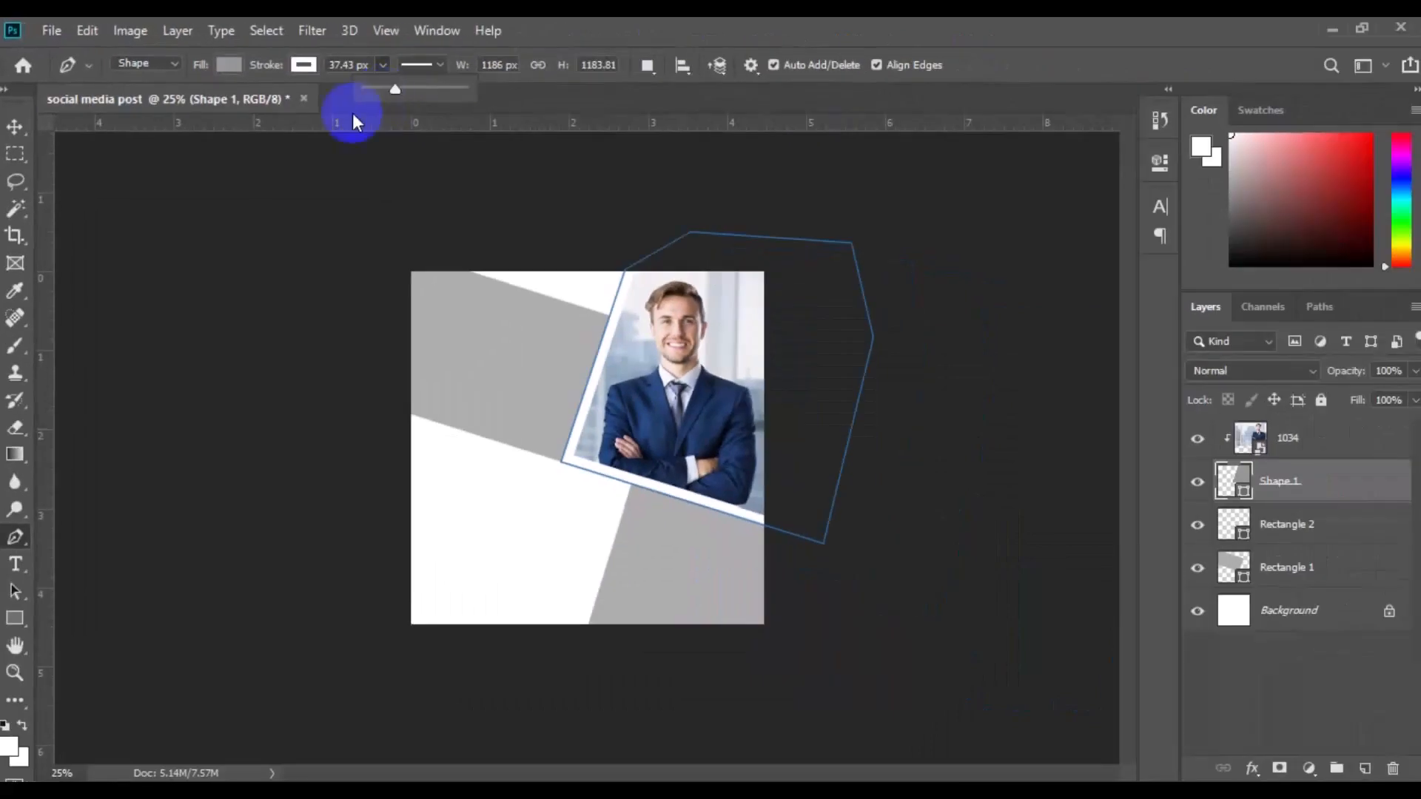
Move Rectangle 1 about 0.1 in up and slightly right, closer to the polygon's white border.
click(16, 135)
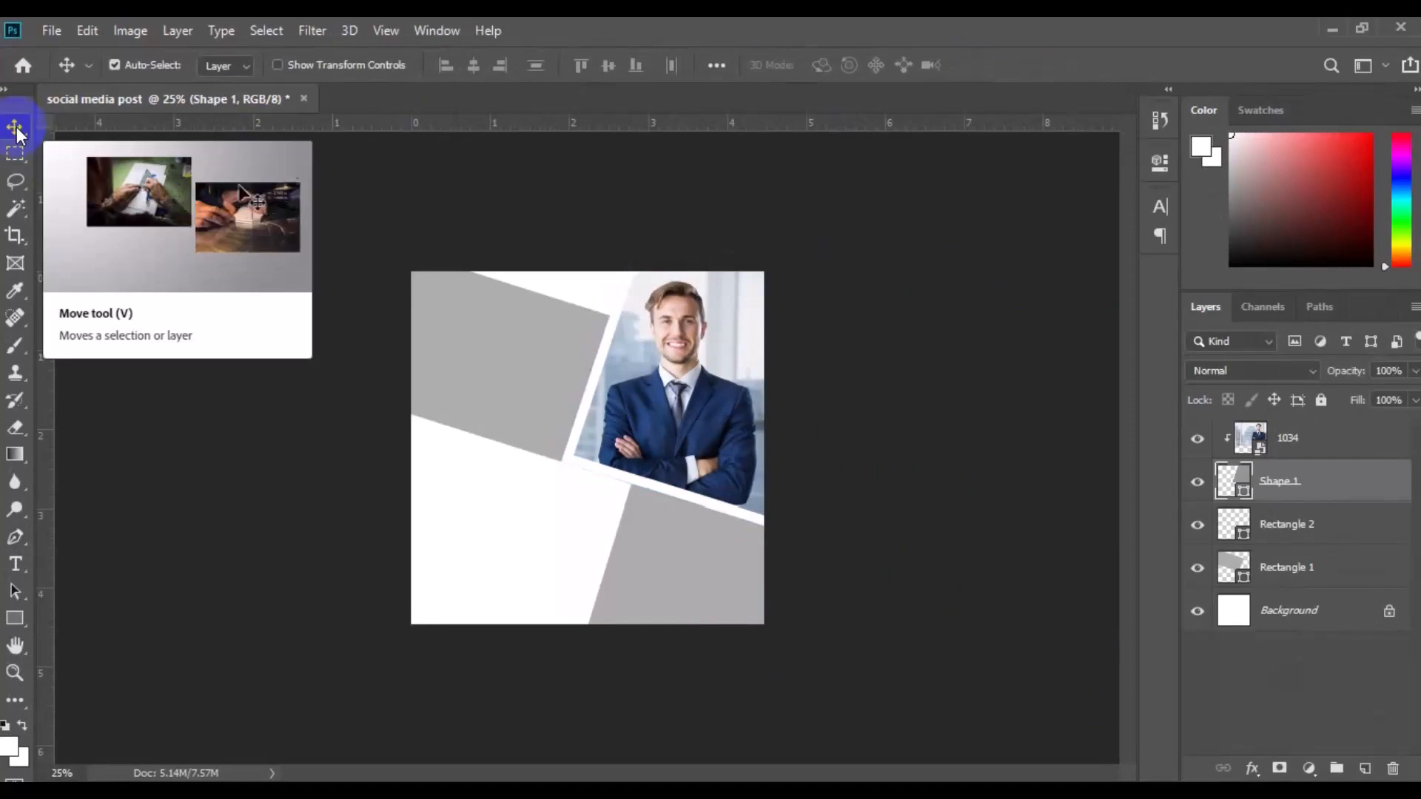
click(508, 375)
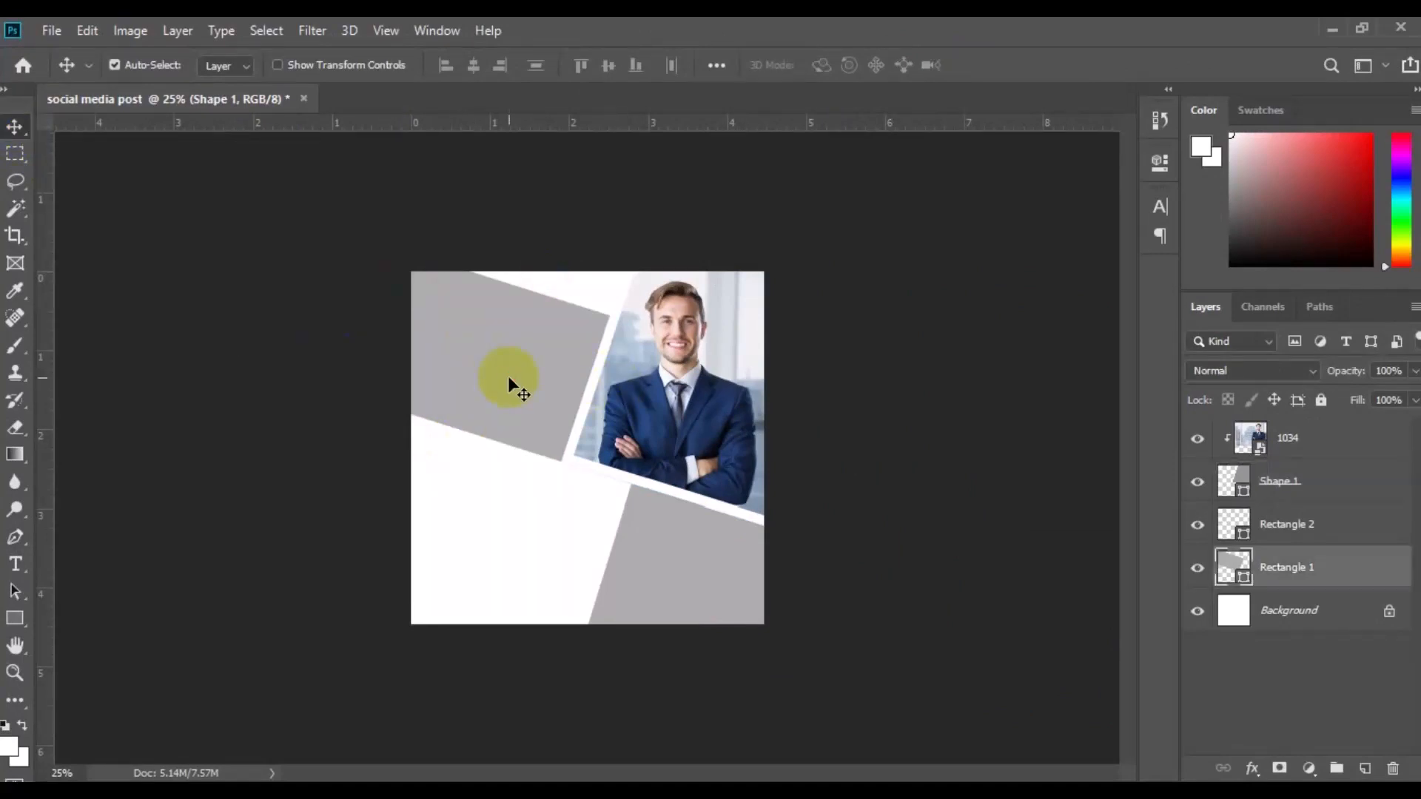
drag(508, 376, 511, 375)
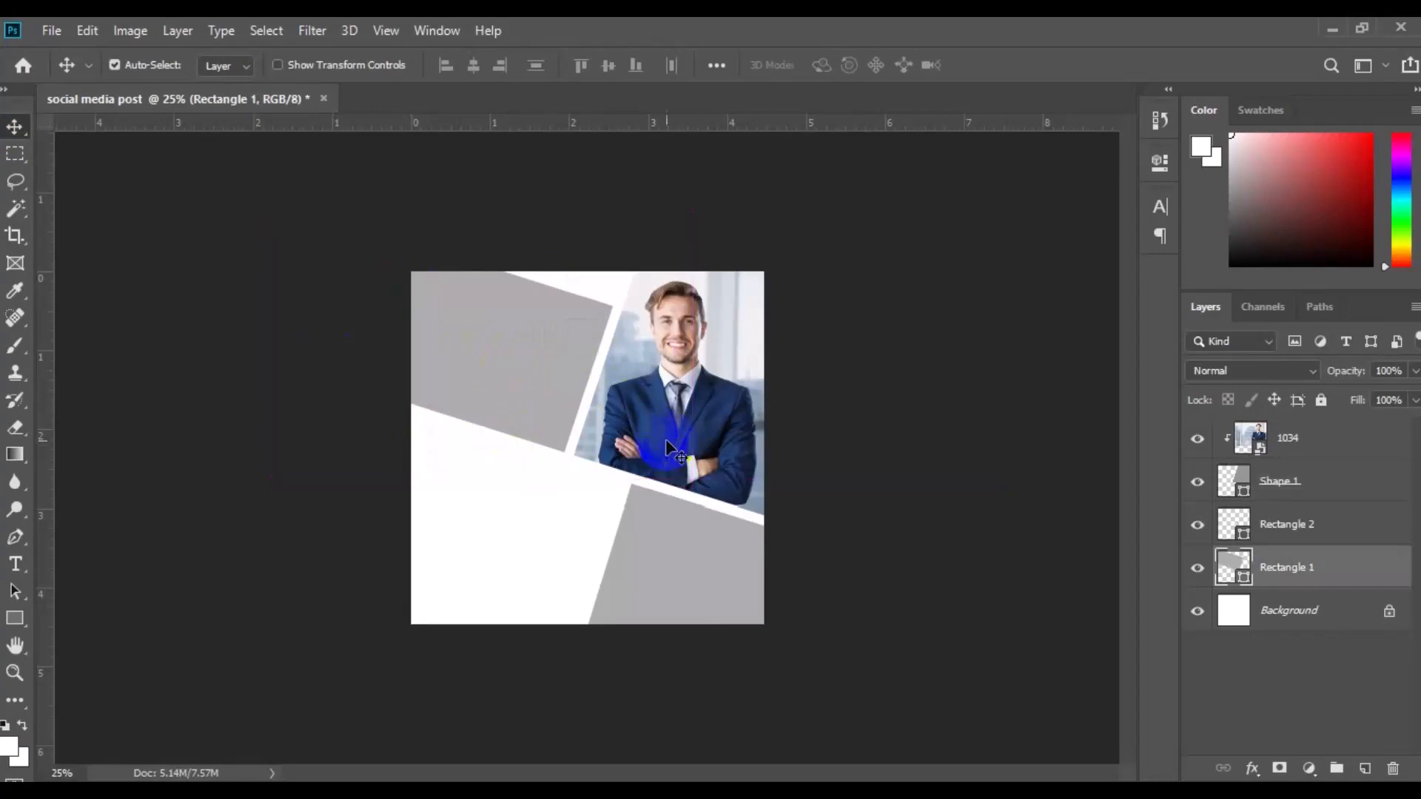
Add a new layer above Rectangle 2 and set the Pen tool to Shape mode with a near-black fill.
click(698, 612)
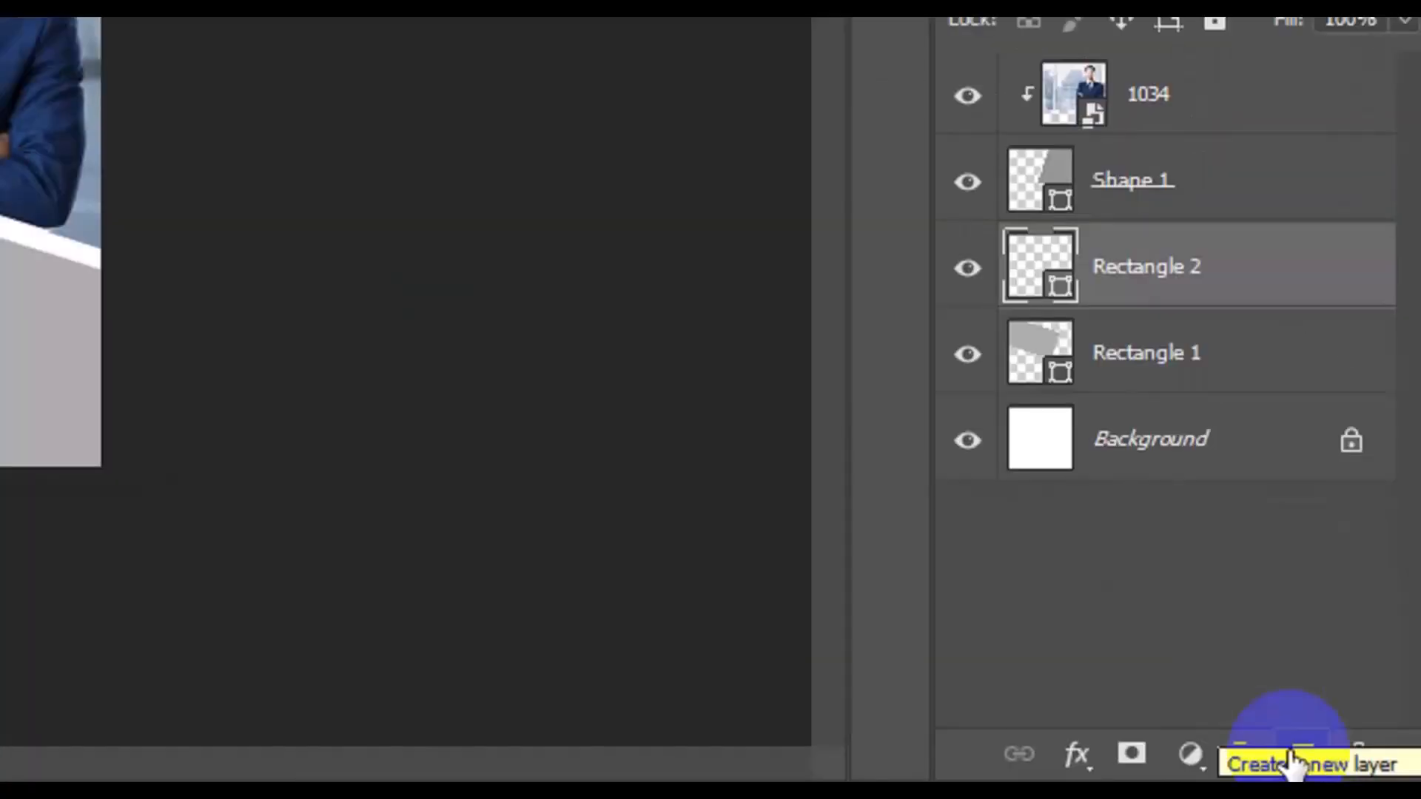
click(1292, 757)
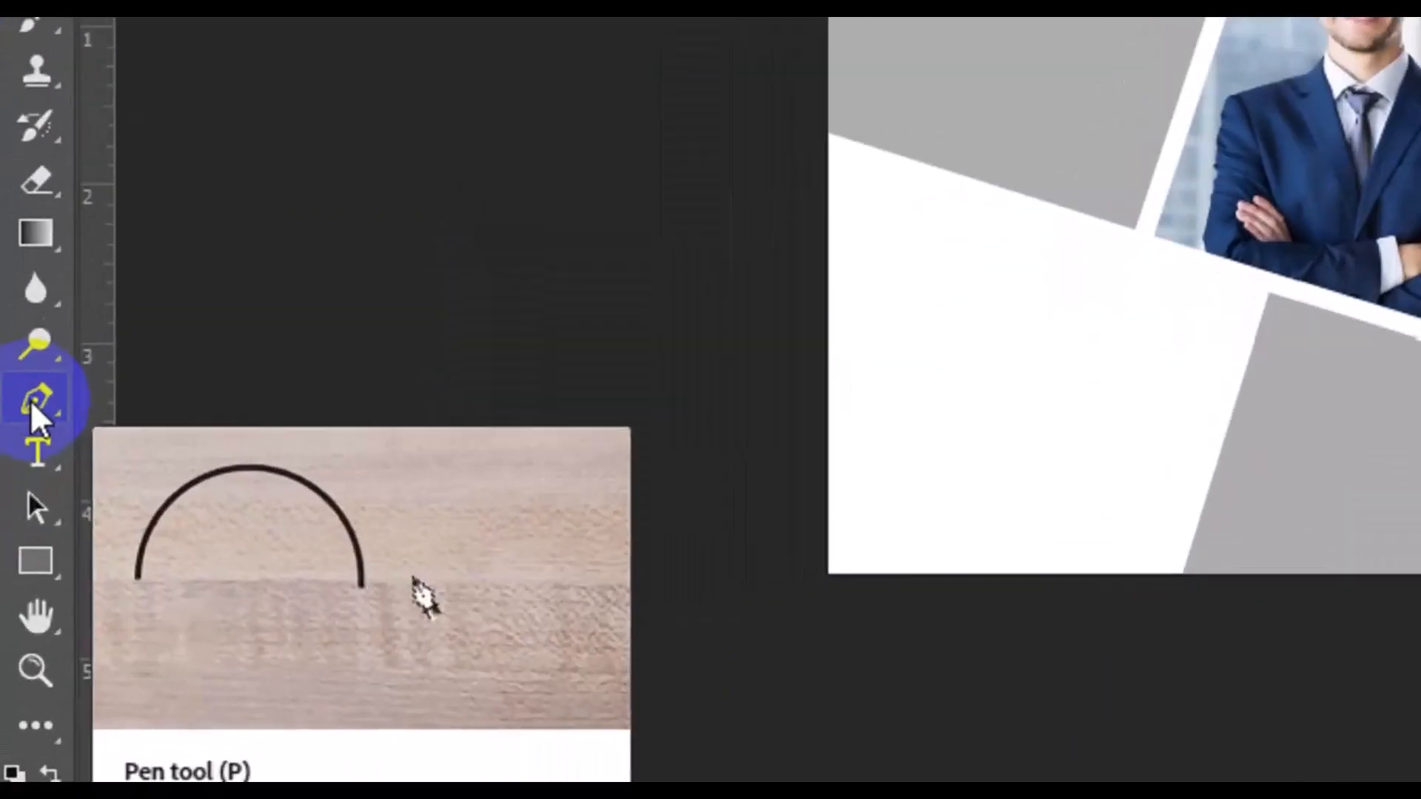
click(14, 539)
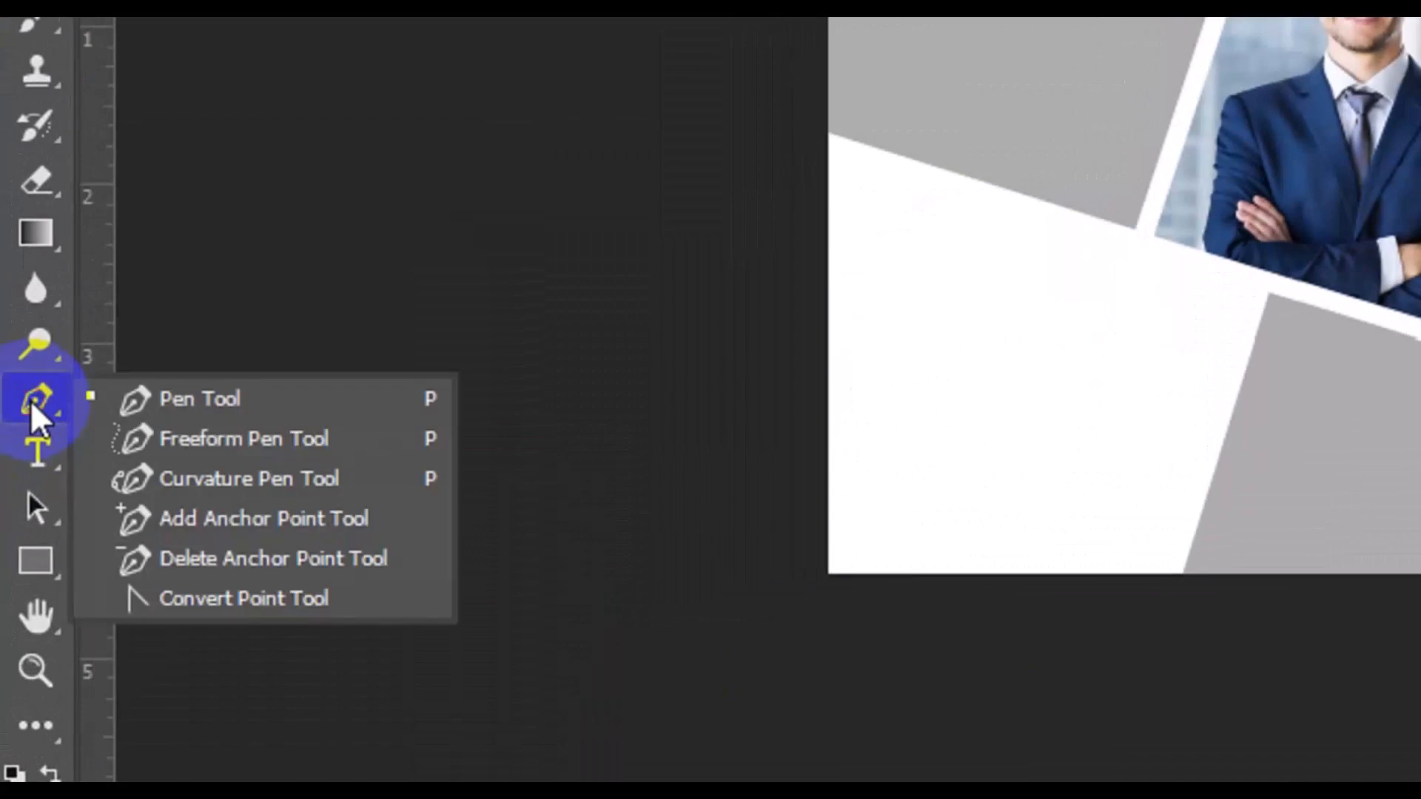
click(188, 406)
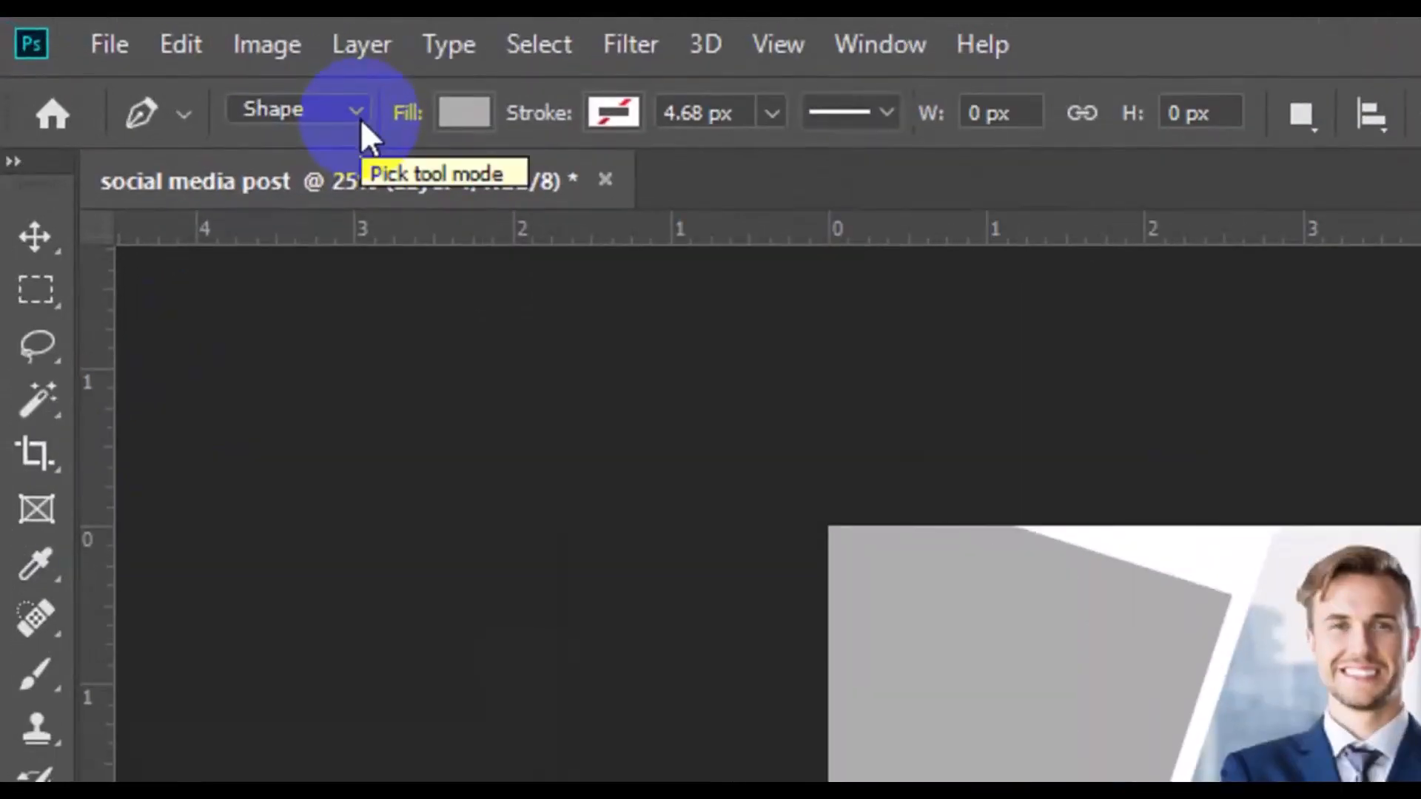
click(361, 117)
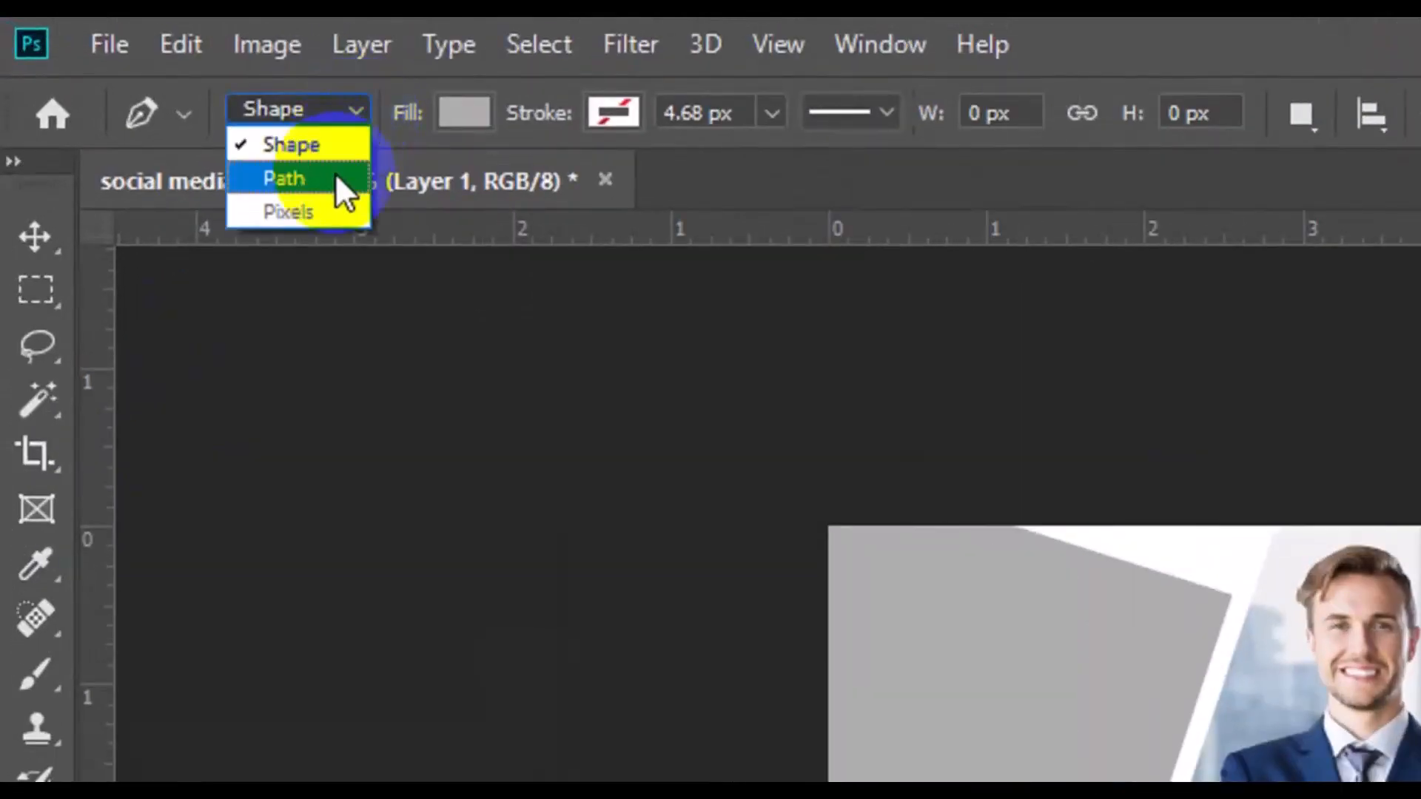
click(336, 146)
click(463, 112)
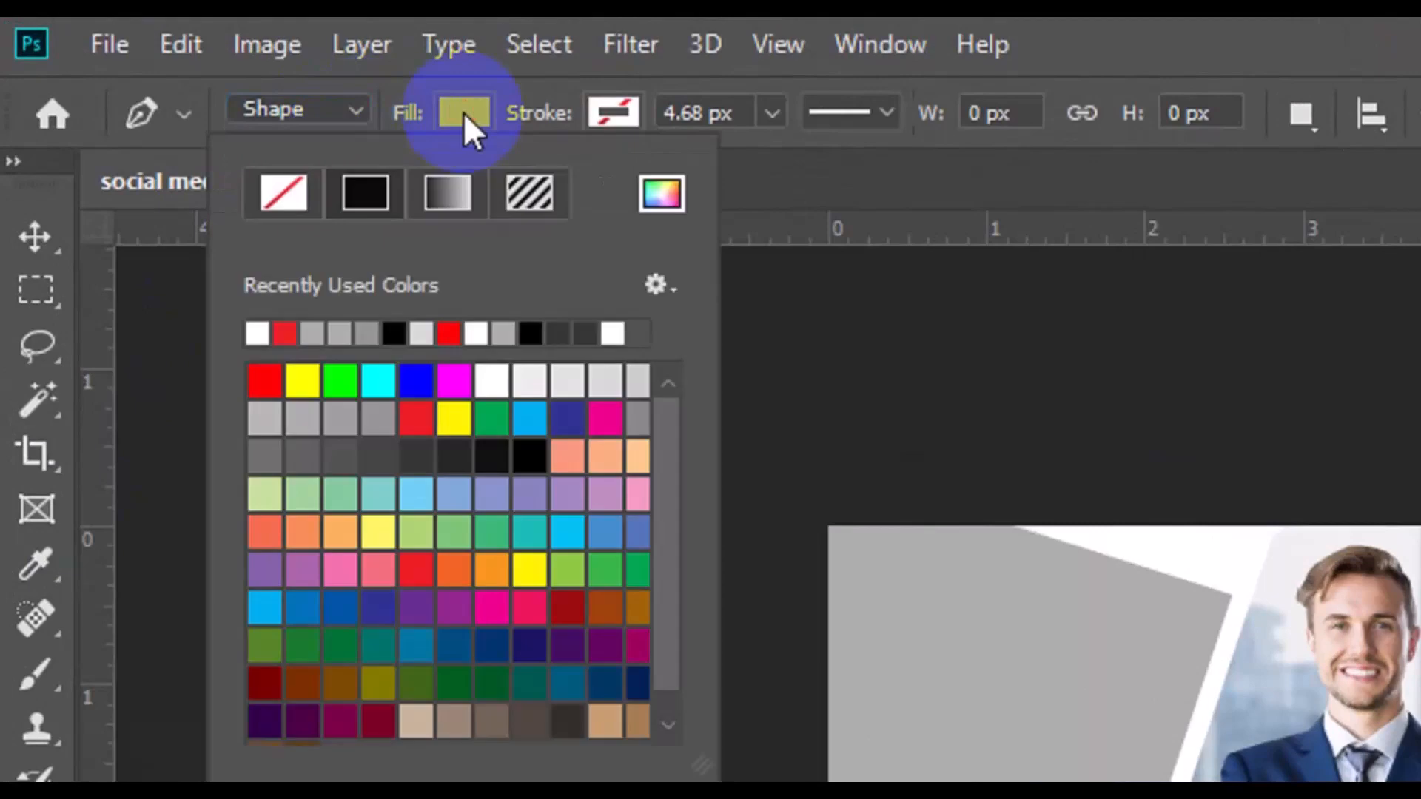
click(488, 454)
click(487, 455)
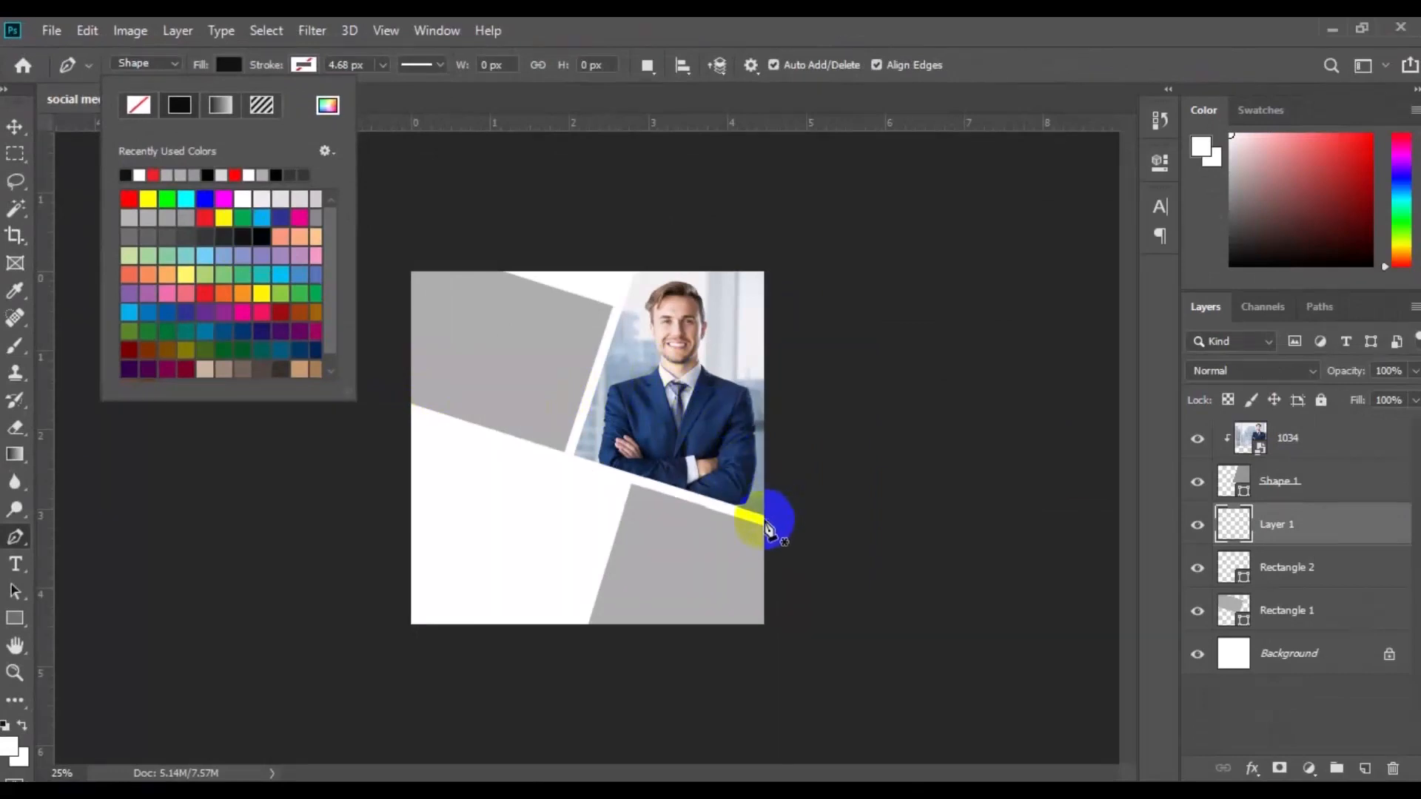
Draw a closed five-point near-black shape about 499 × 591 px from the polygon's lower right corner, covering Rectangle 2's right edge.
click(763, 516)
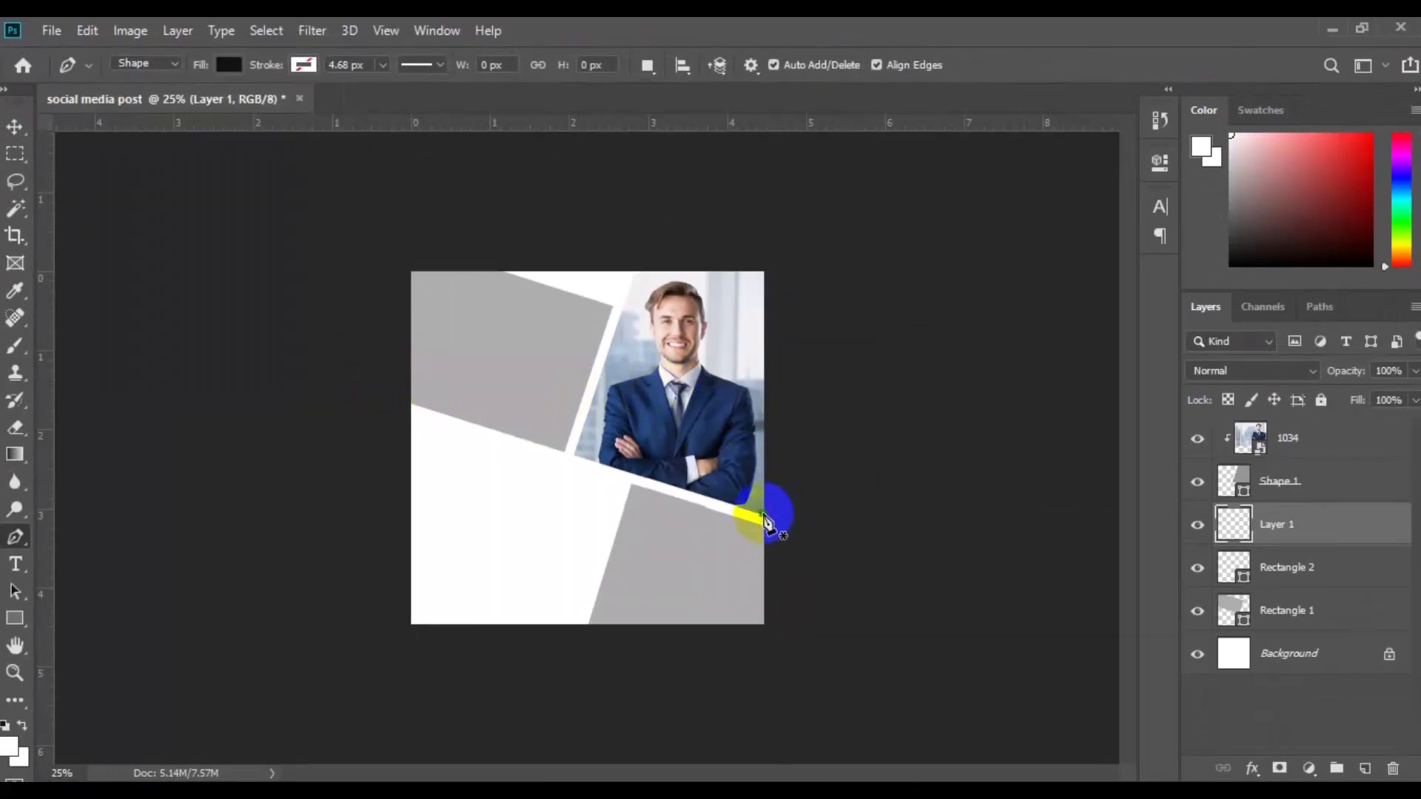
click(708, 635)
key(Right)
key(Right)
key(Right)
key(Right)
key(Right)
key(Right)
key(Right)
key(Right)
key(Right)
key(Right)
key(Right)
key(Right)
key(Right)
key(Right)
key(Right)
key(Right)
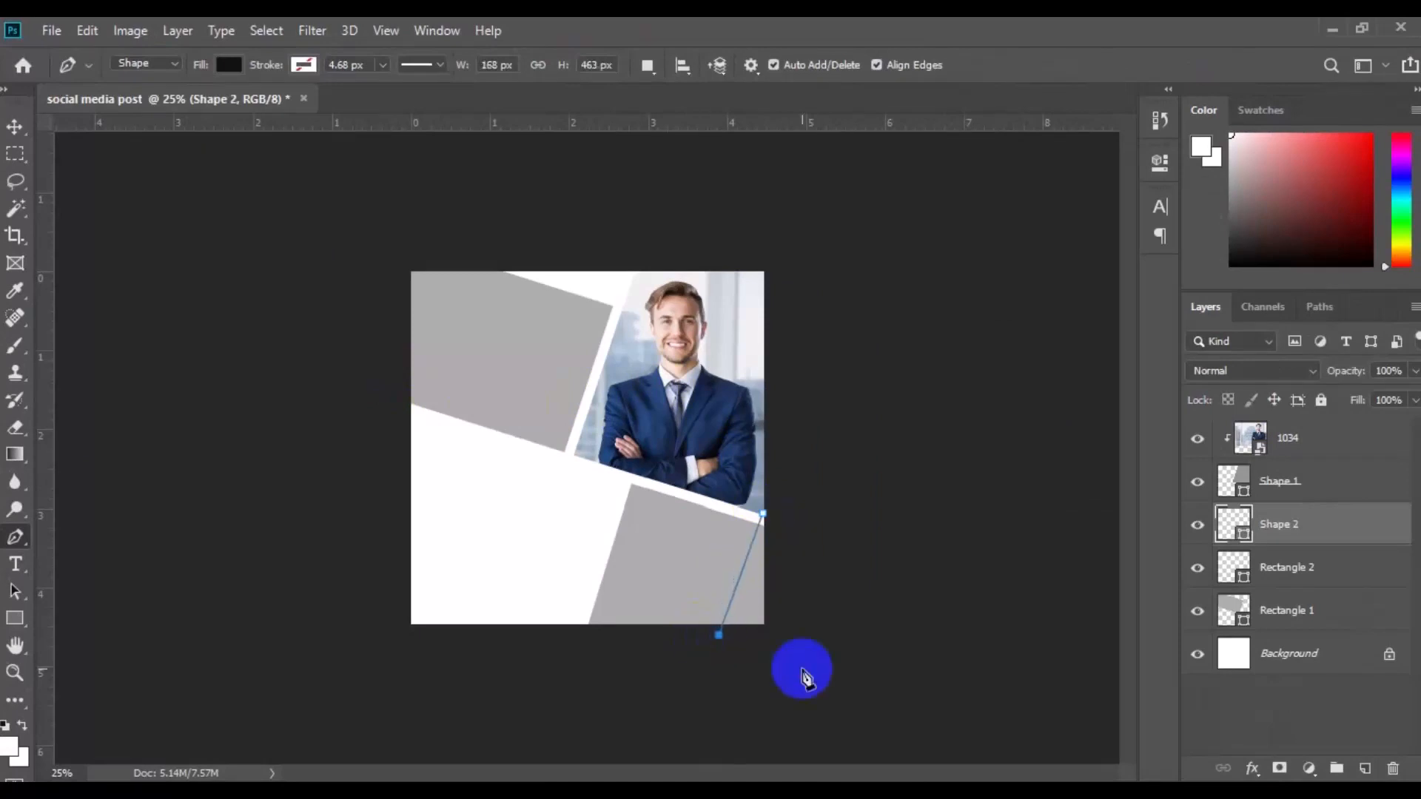
click(802, 669)
click(857, 564)
click(805, 515)
click(763, 516)
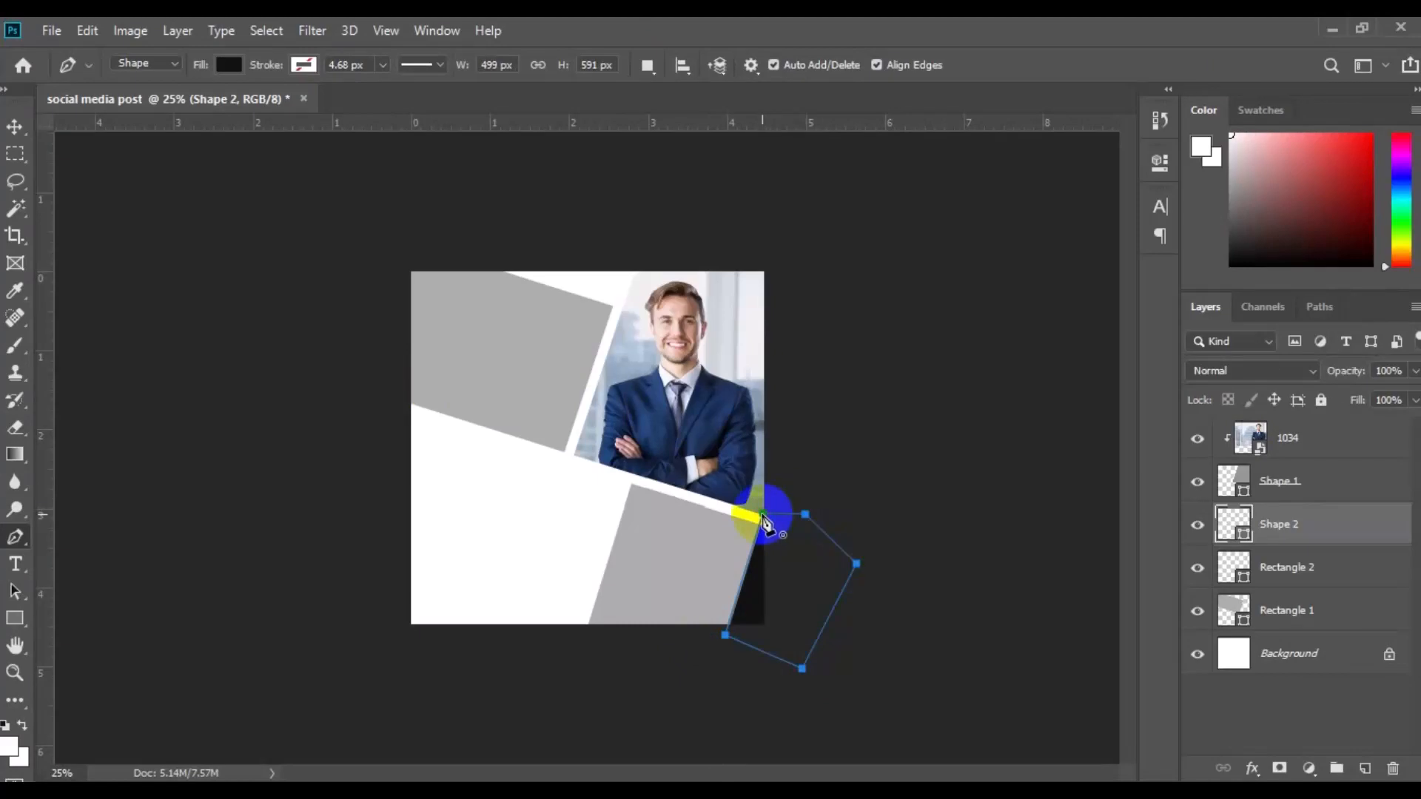
click(16, 137)
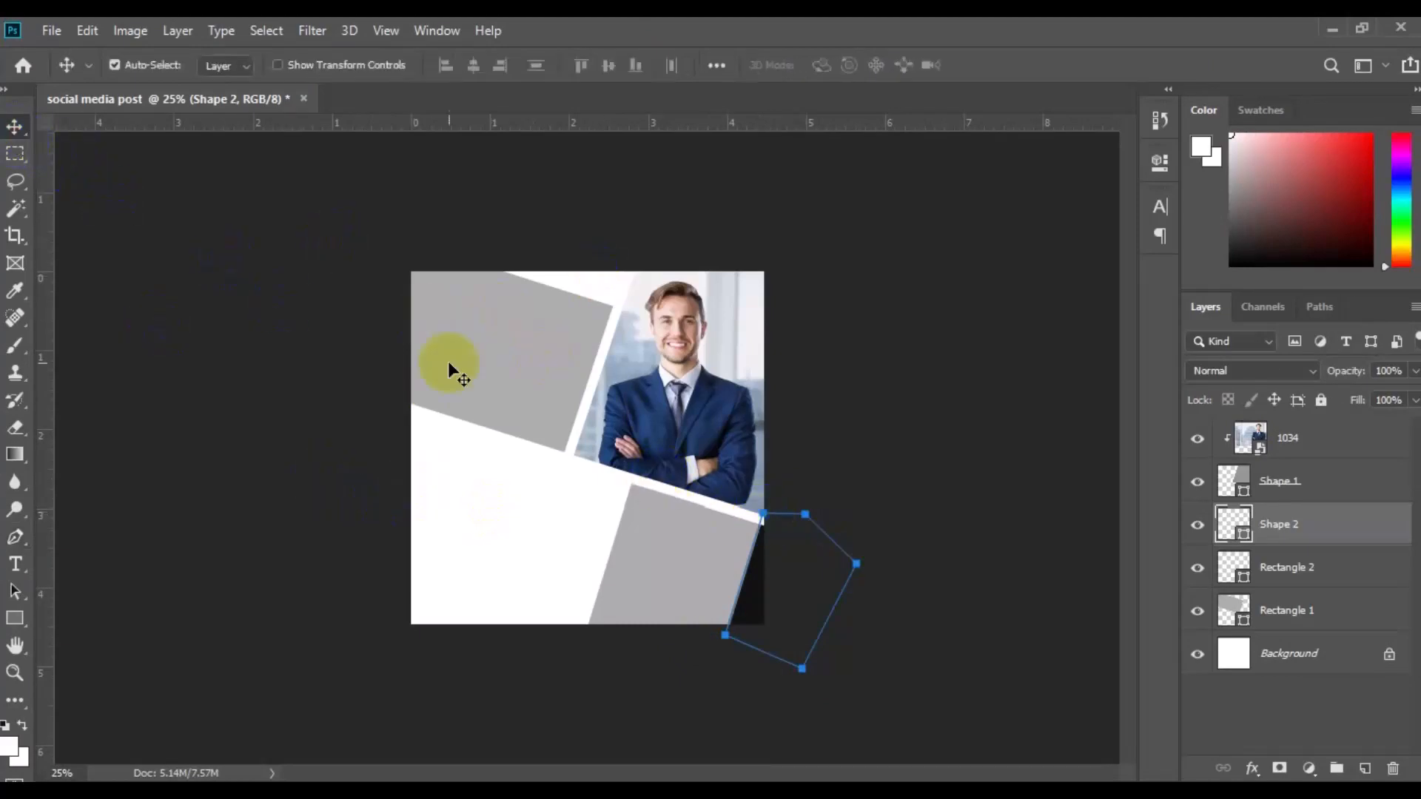
Change Rectangle 1's fill to dark navy with hue 209°, saturation 86% and brightness 14%.
click(482, 349)
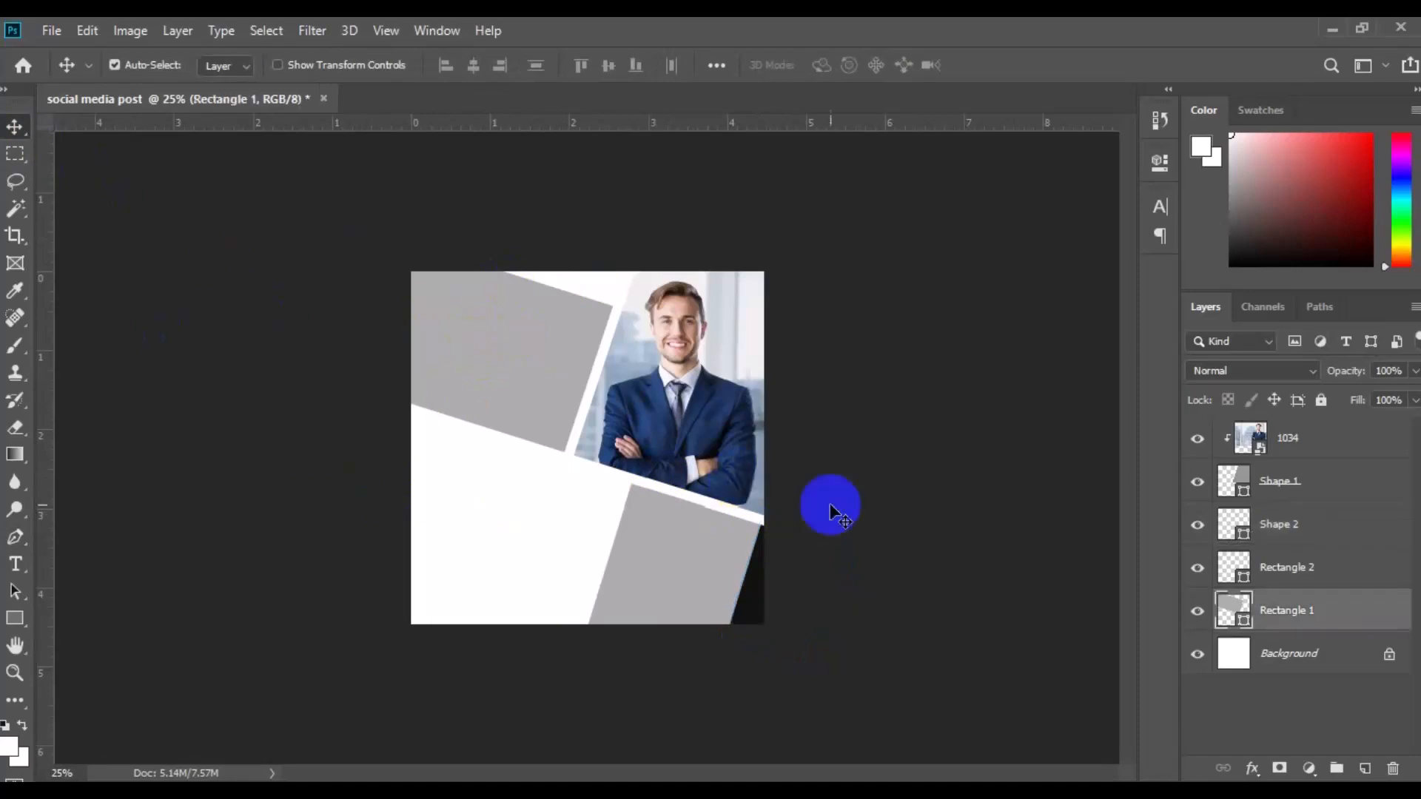
double_click(1247, 624)
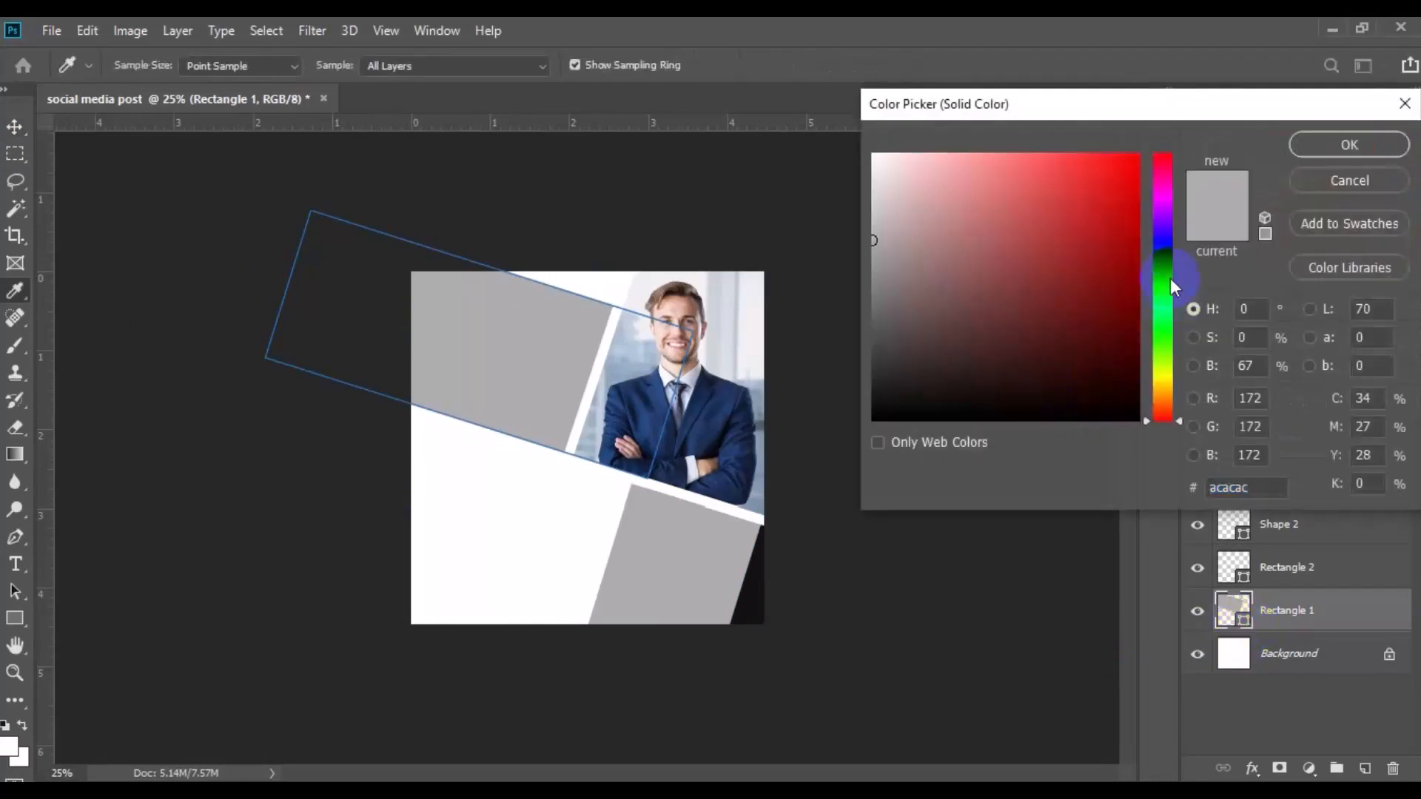
click(1165, 265)
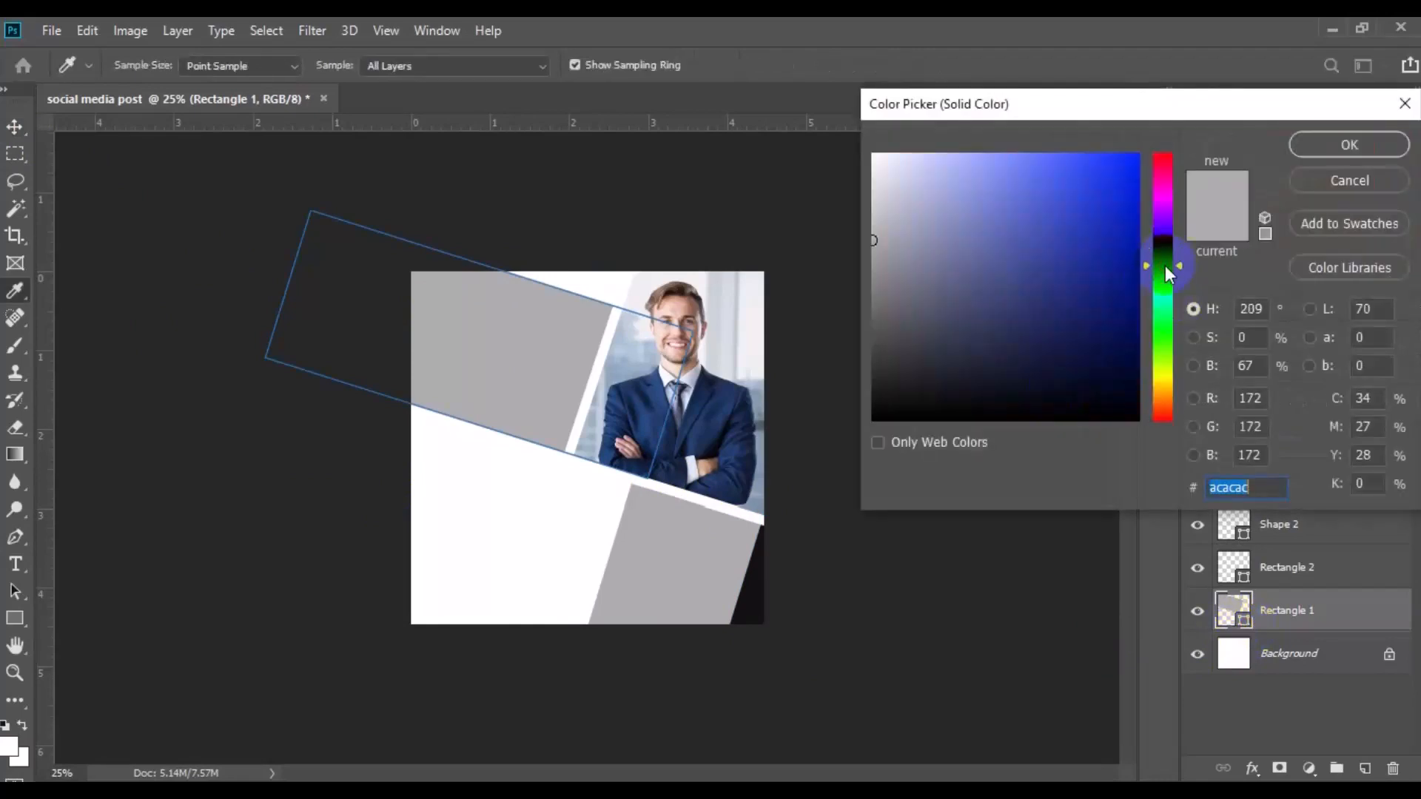
click(1095, 382)
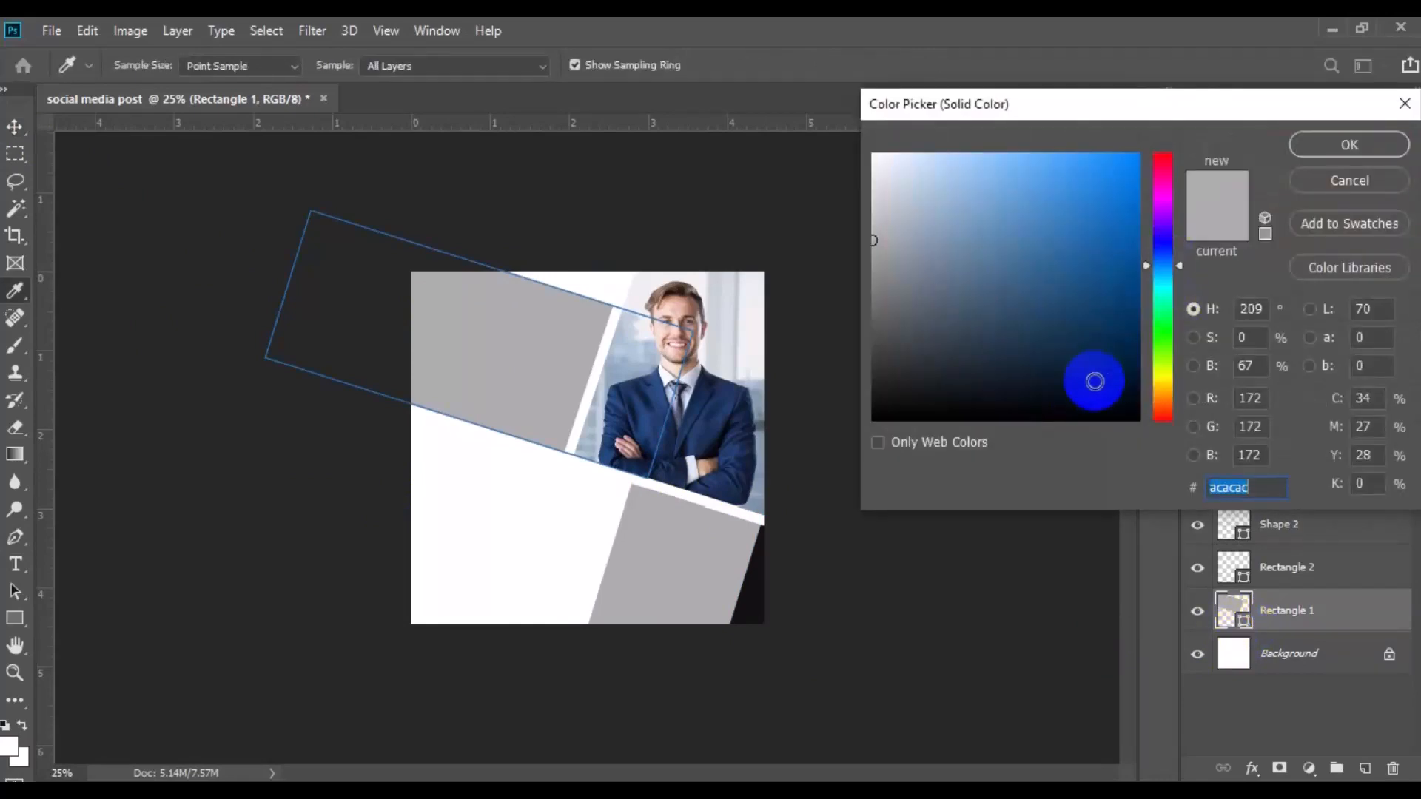
click(1325, 146)
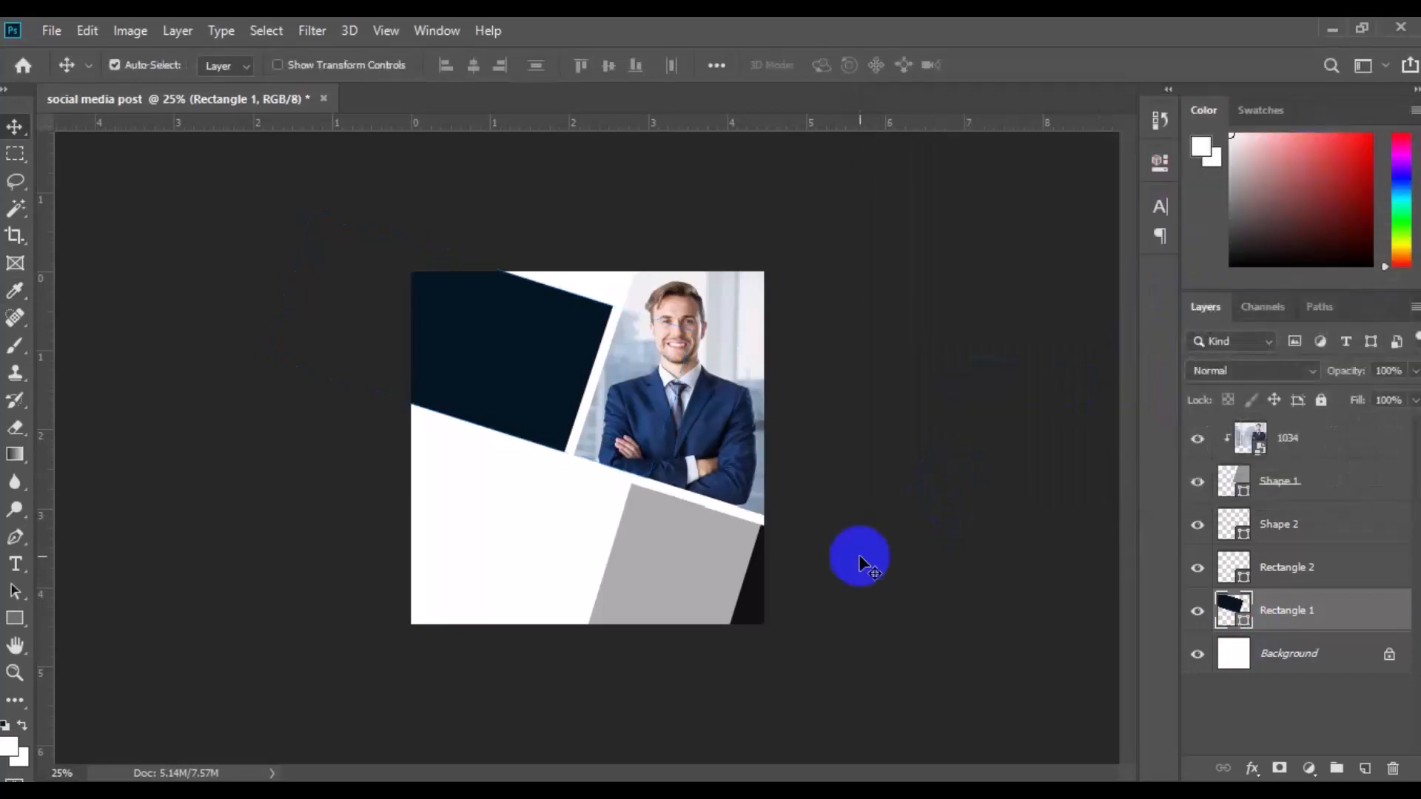
Change Rectangle 2's fill to orange #e4541b.
click(690, 590)
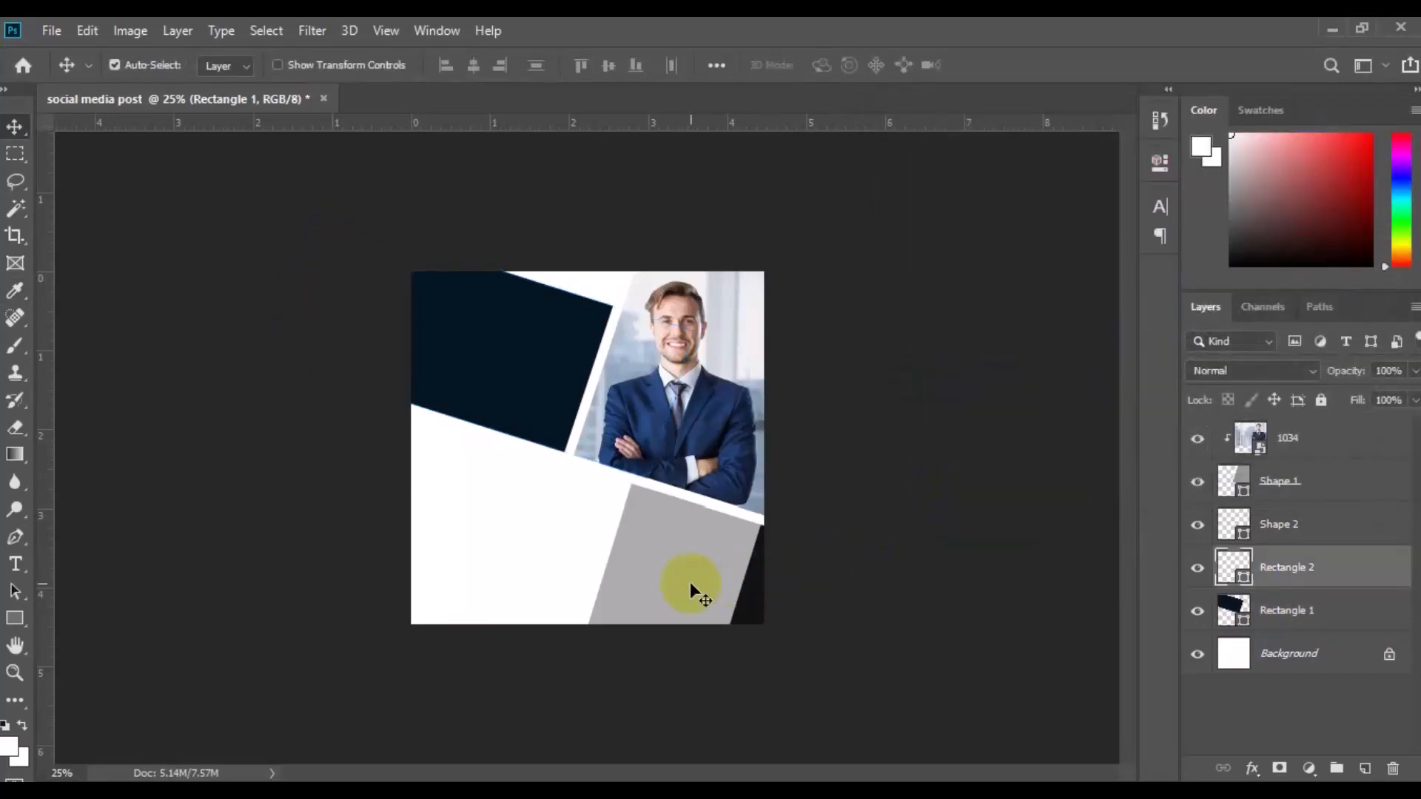
double_click(1248, 581)
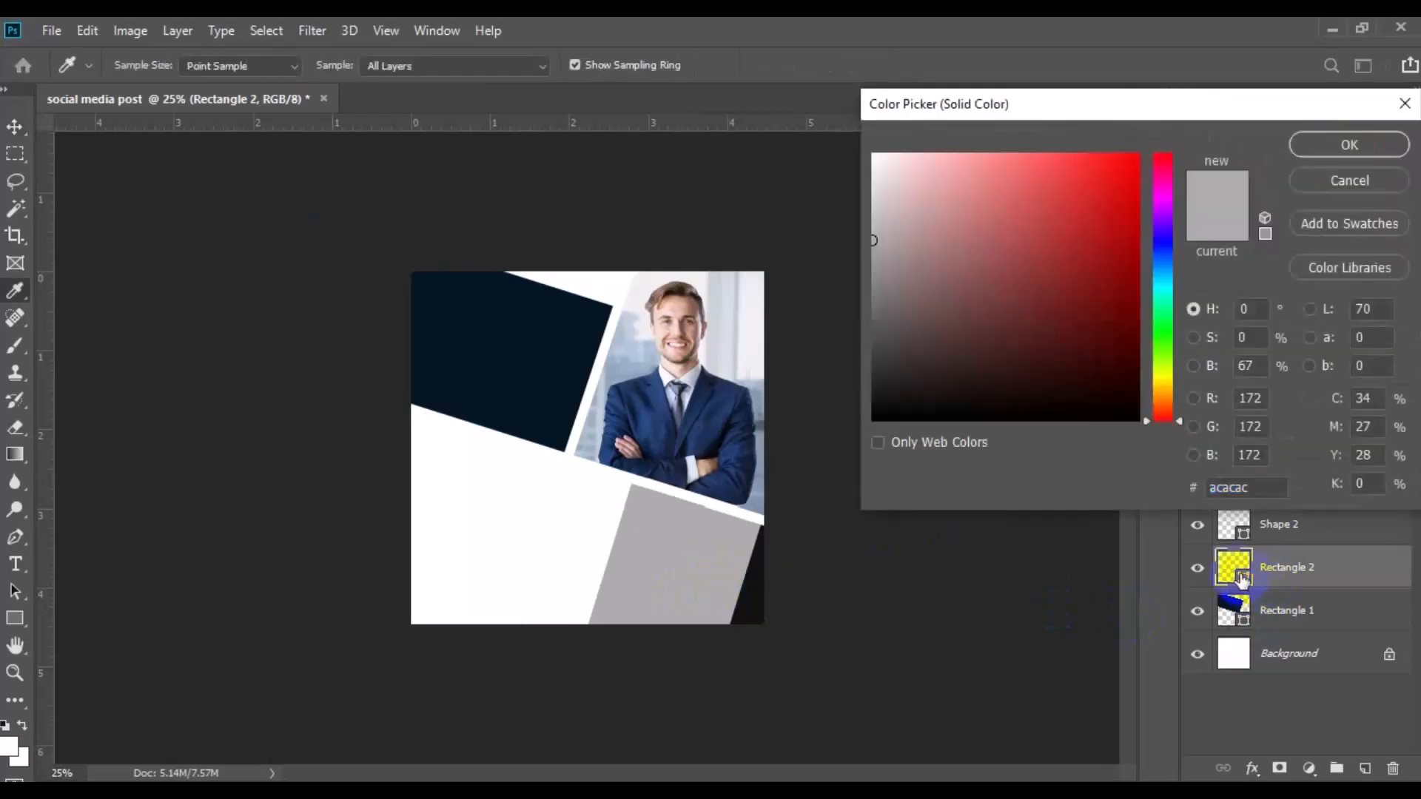
drag(1178, 422, 1178, 407)
click(1103, 175)
click(1178, 392)
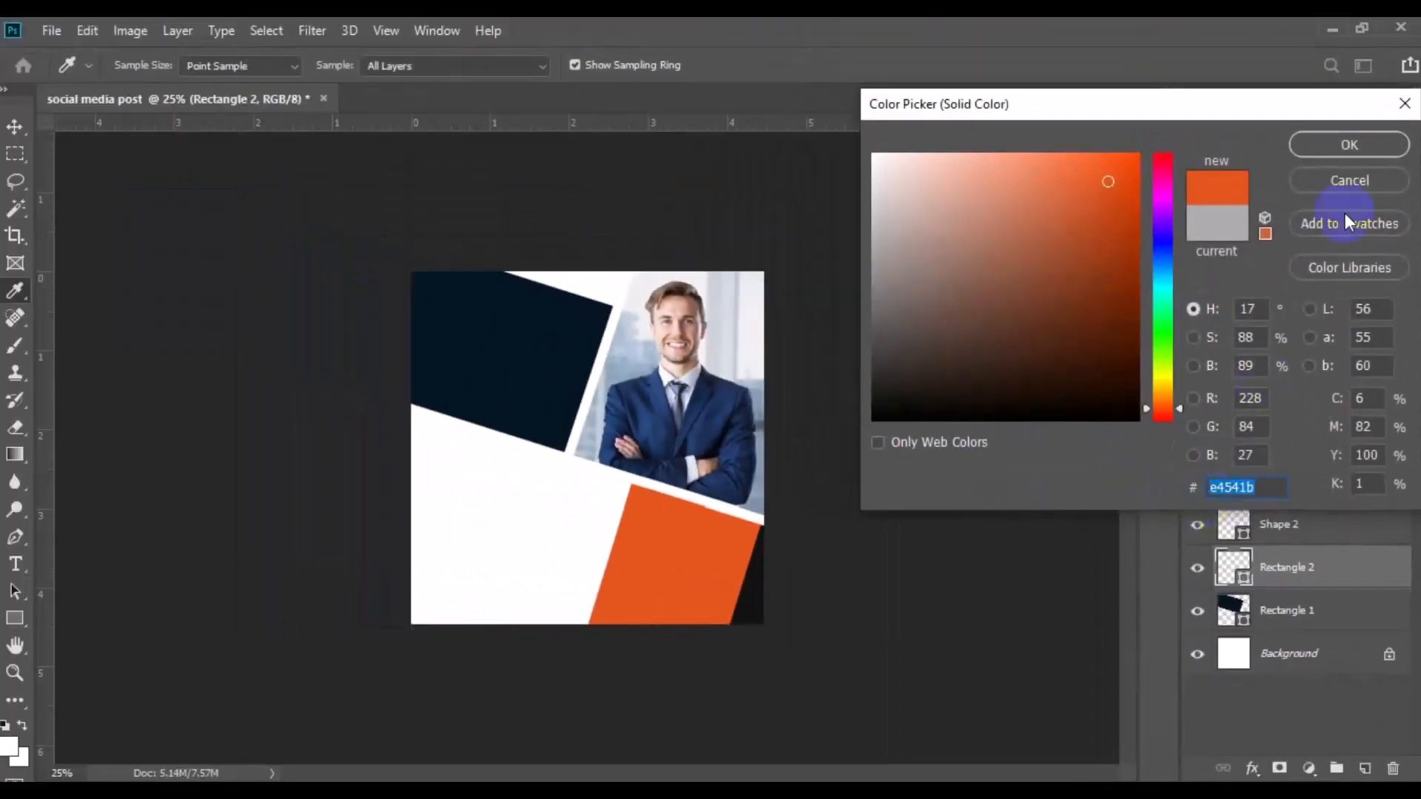
click(1385, 141)
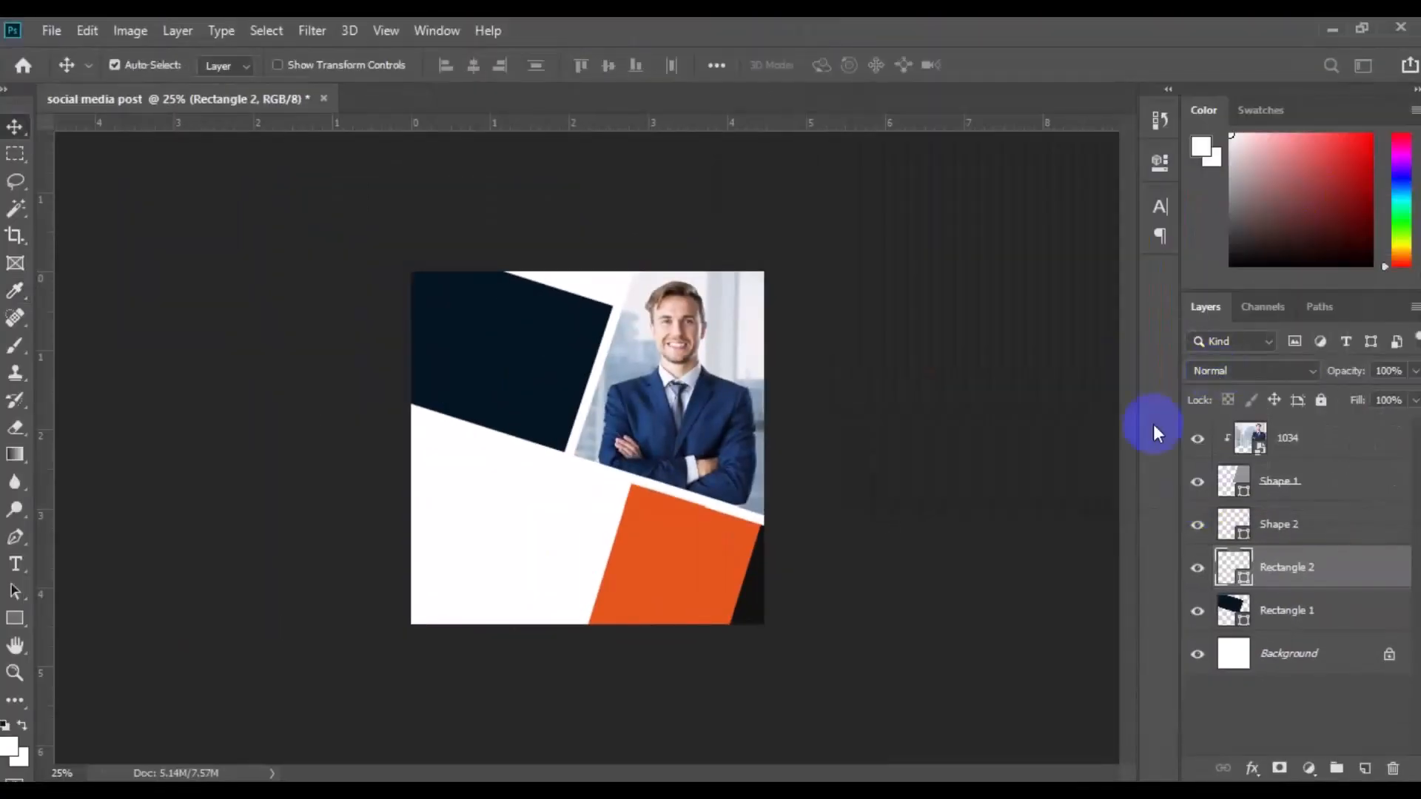
Delete the near-black Shape 2 from the lower right corner of the design.
click(761, 597)
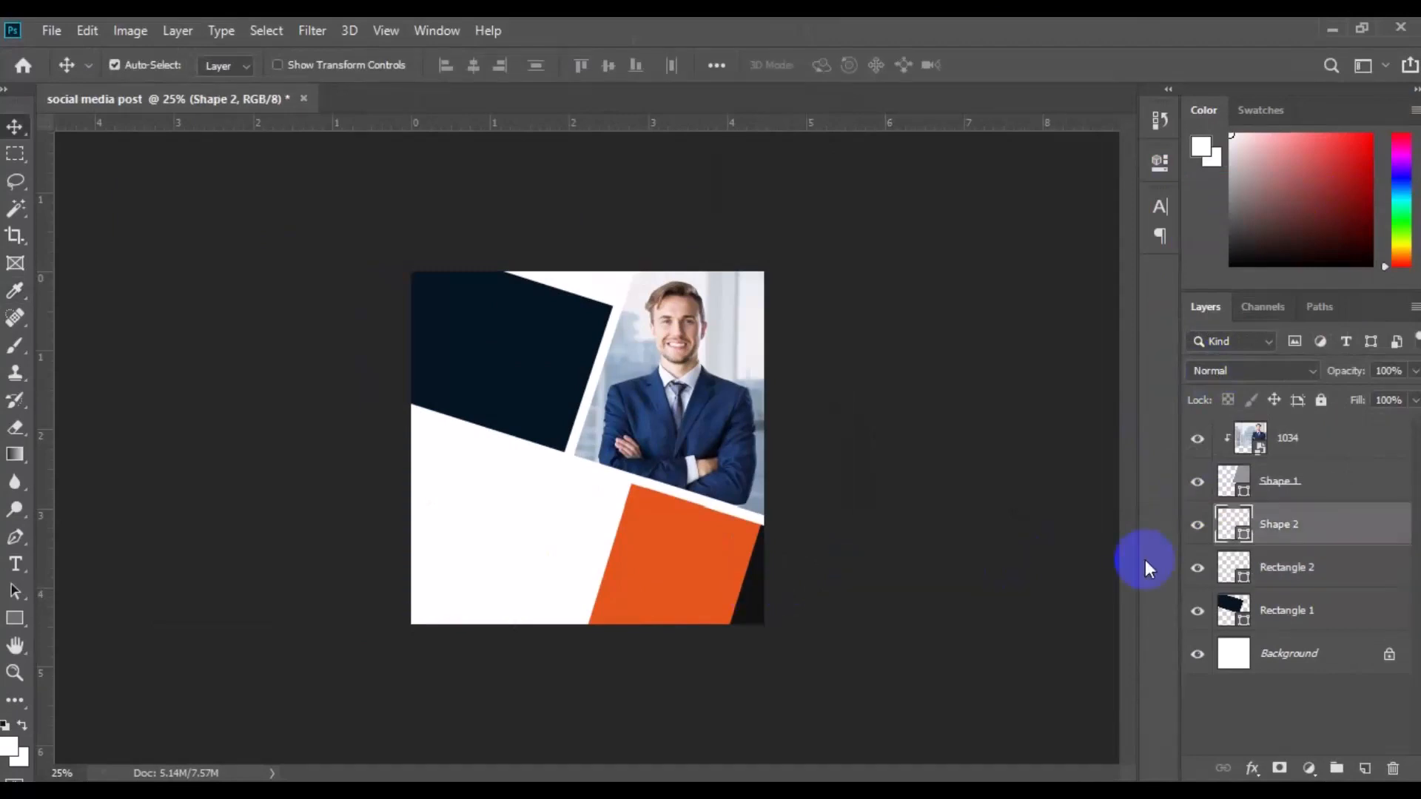
key(Delete)
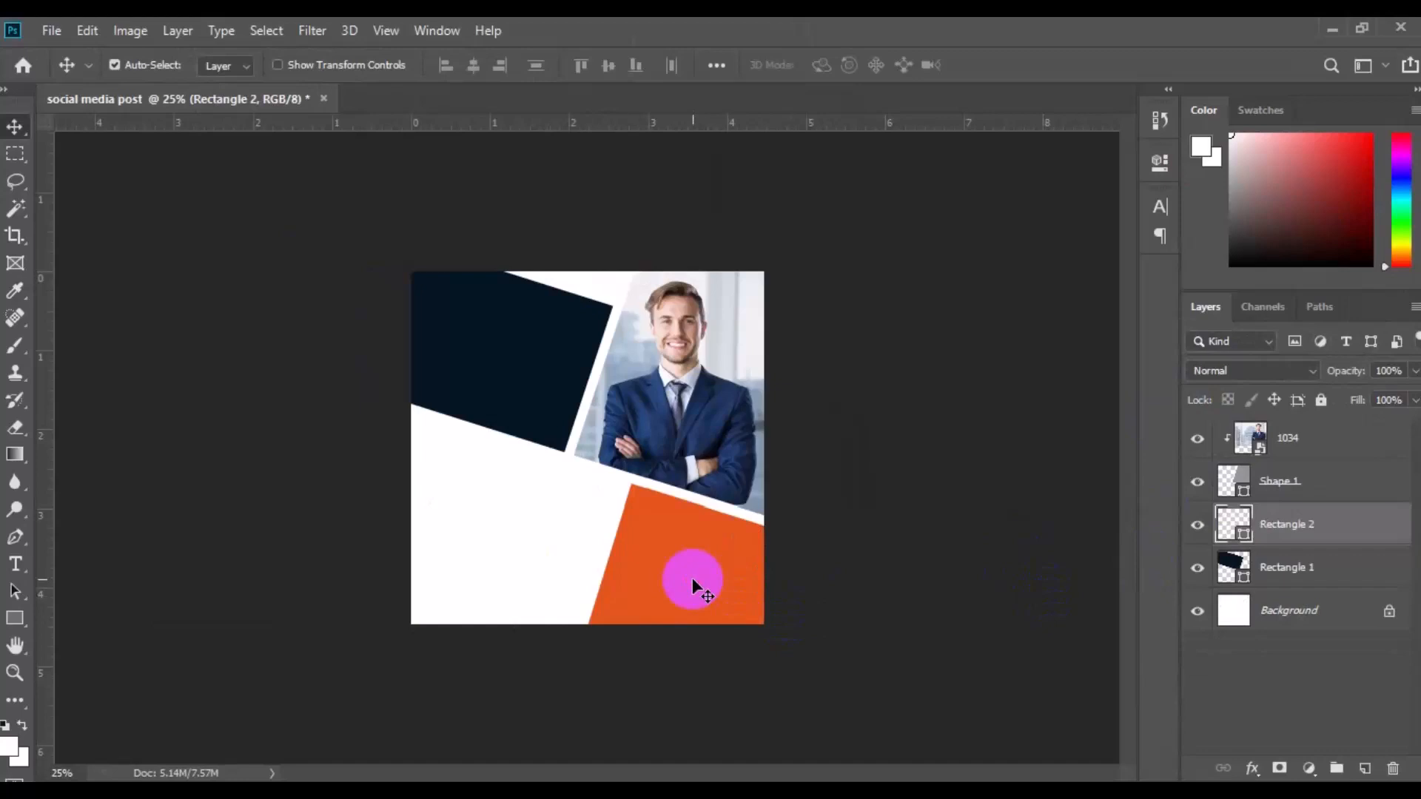
Duplicate Rectangle 2 as Rectangle 3 and fill the copy with the dark navy sampled from Rectangle 1.
right_click(1313, 529)
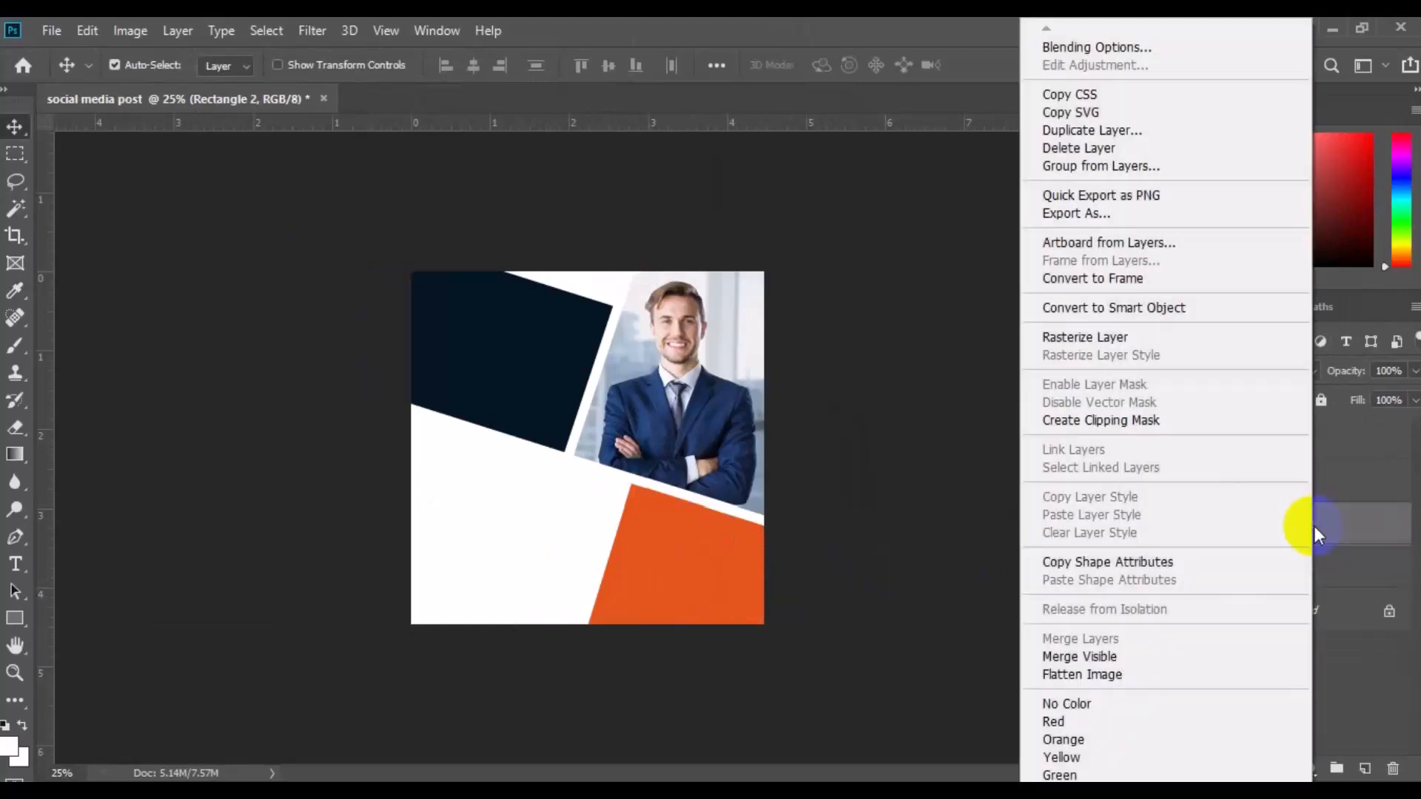
click(1088, 131)
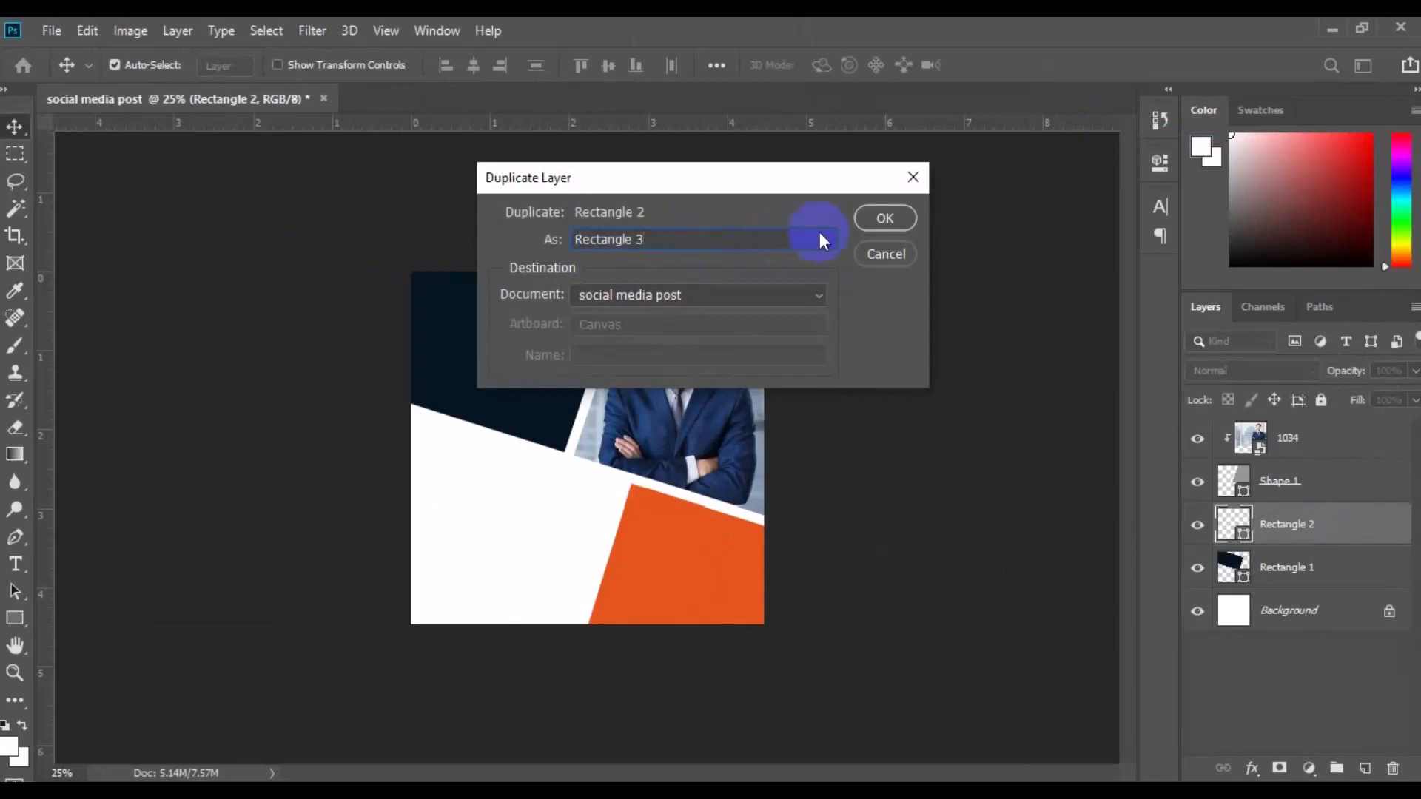
click(879, 222)
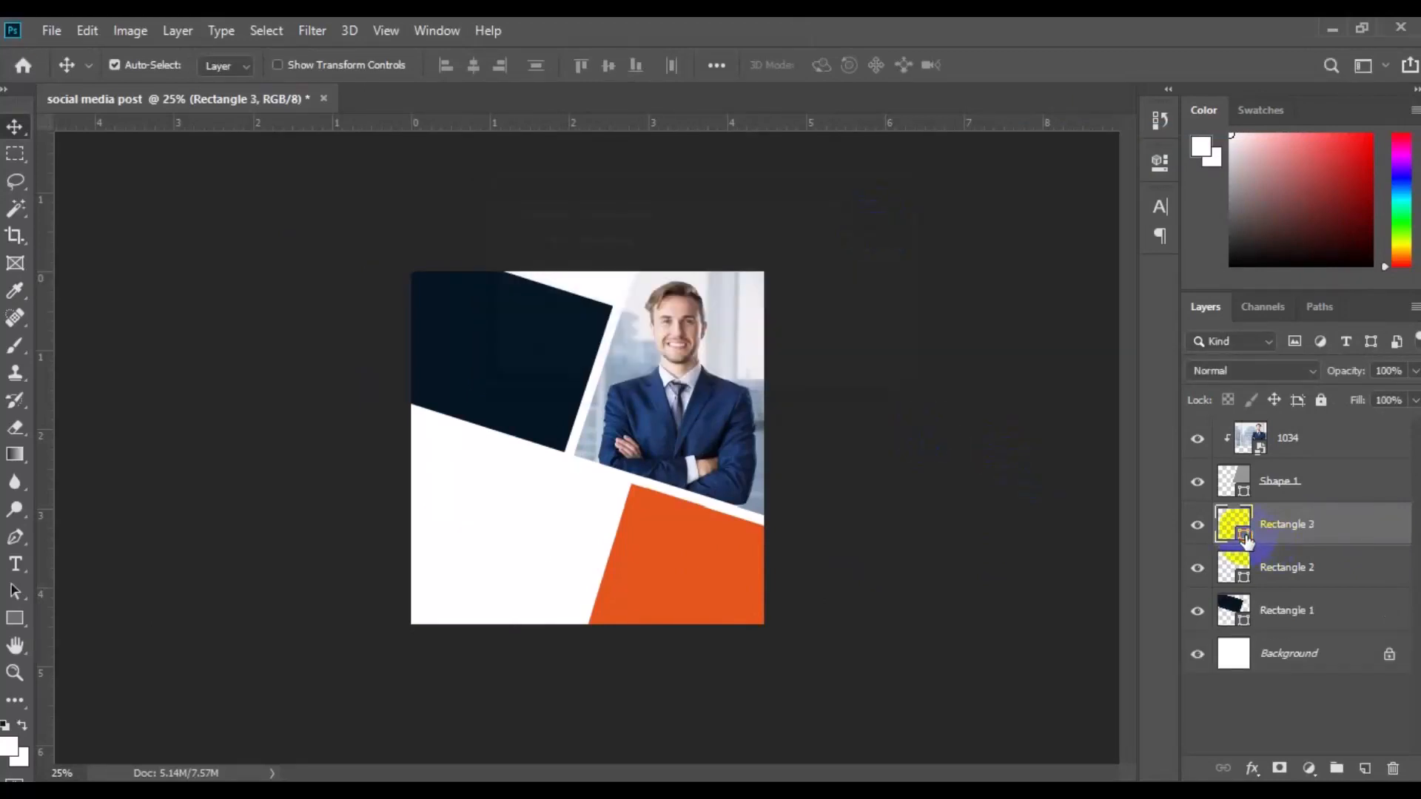
double_click(1245, 538)
click(503, 352)
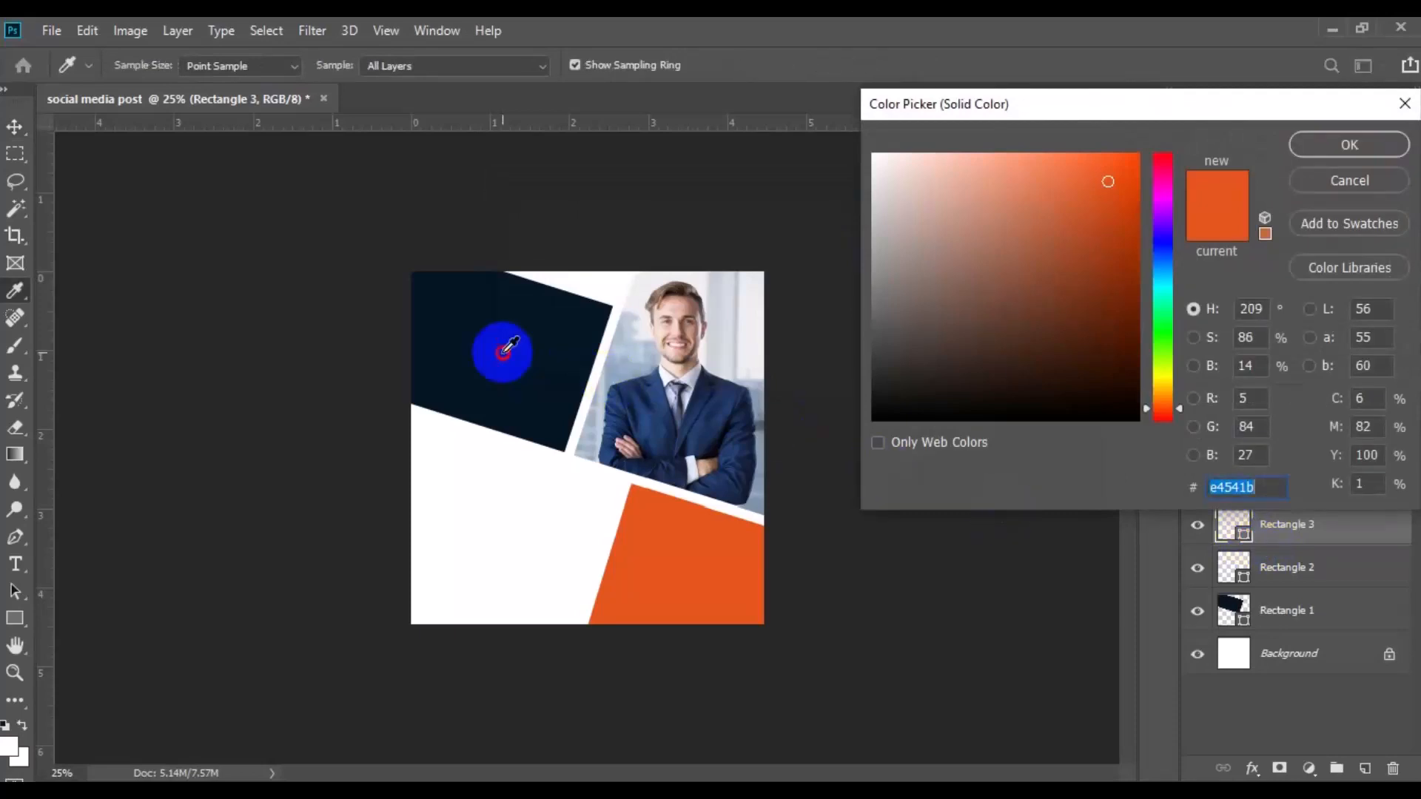
click(1311, 157)
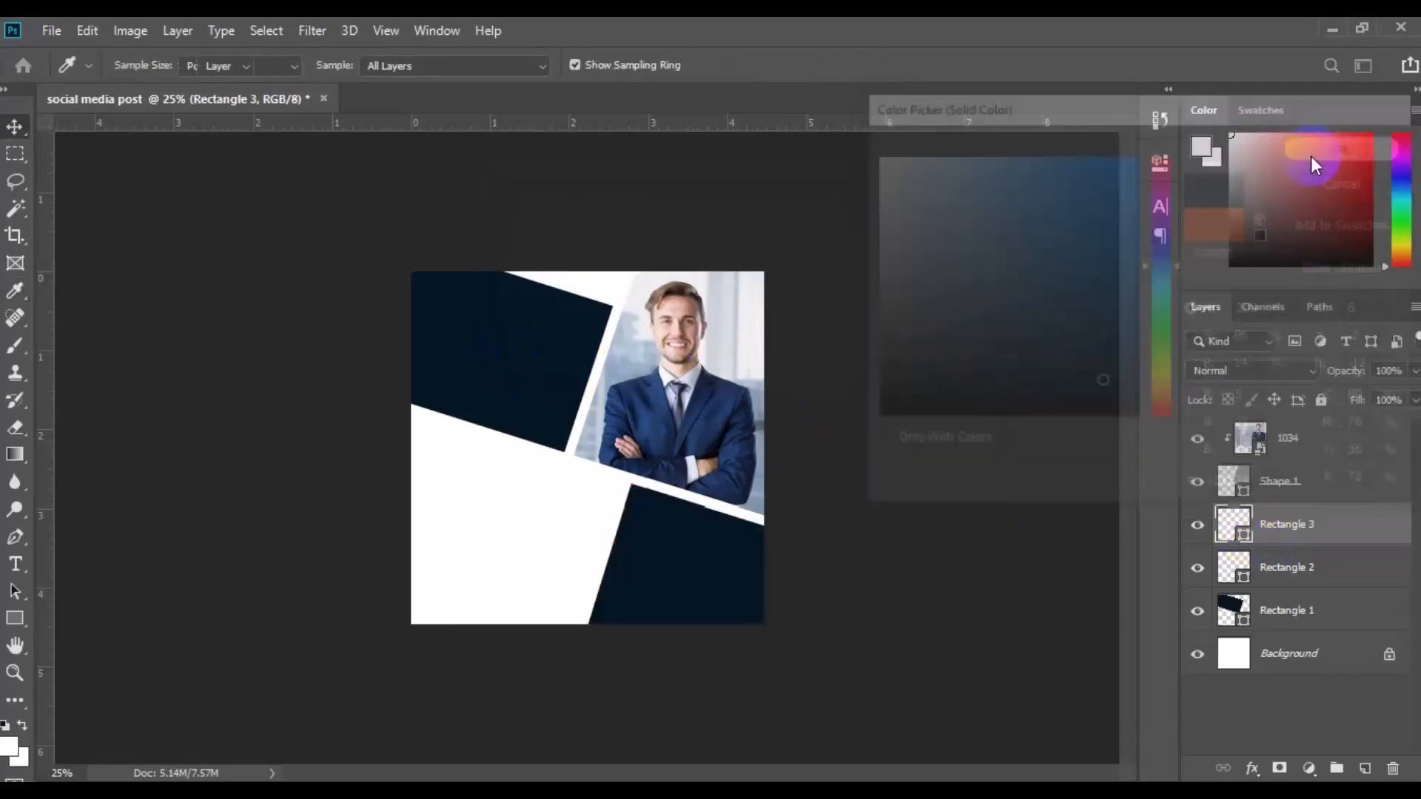
key(v)
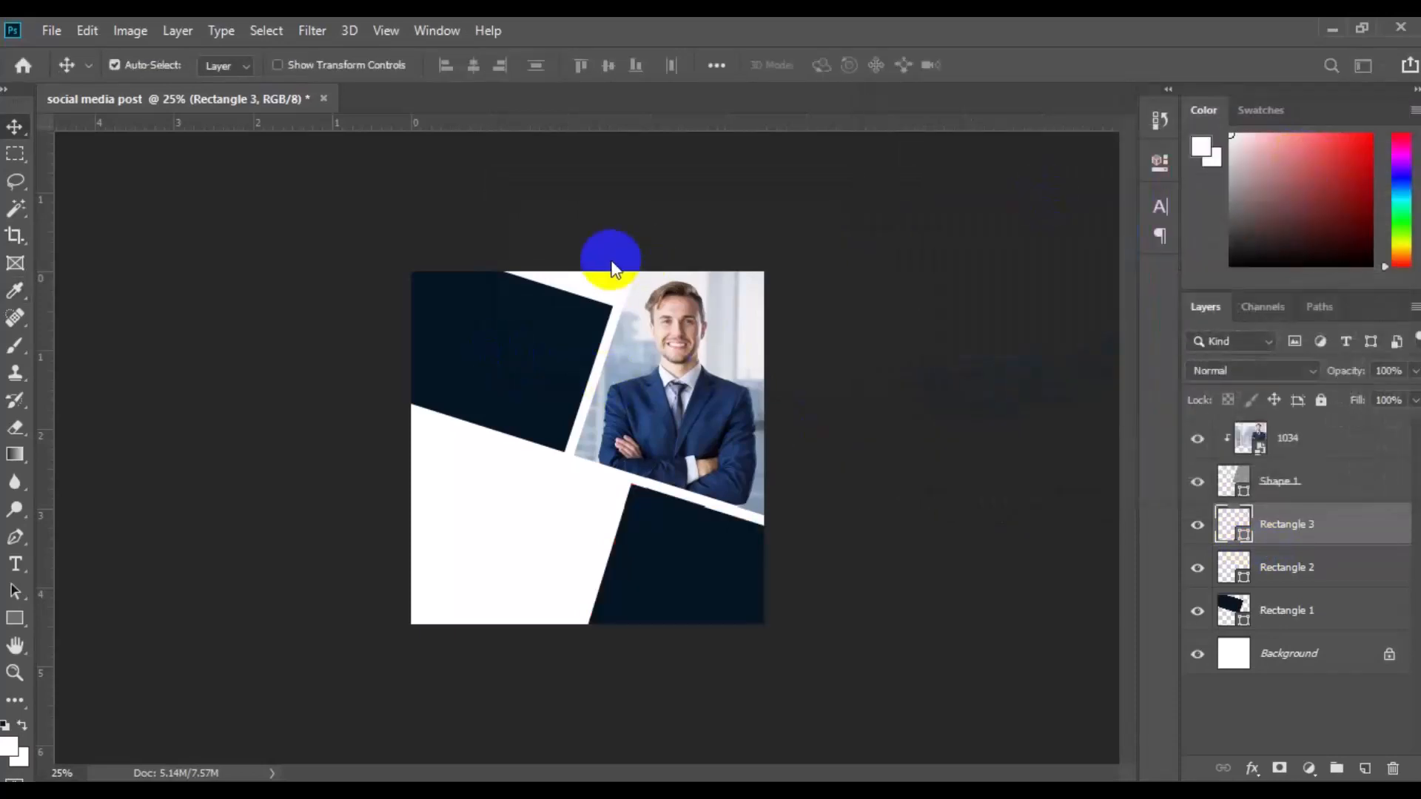
Move Rectangle 3 with Free Transform to X 1975.50 px, Y 1432.50 px, leaving a navy corner beside the orange Rectangle 2.
click(87, 30)
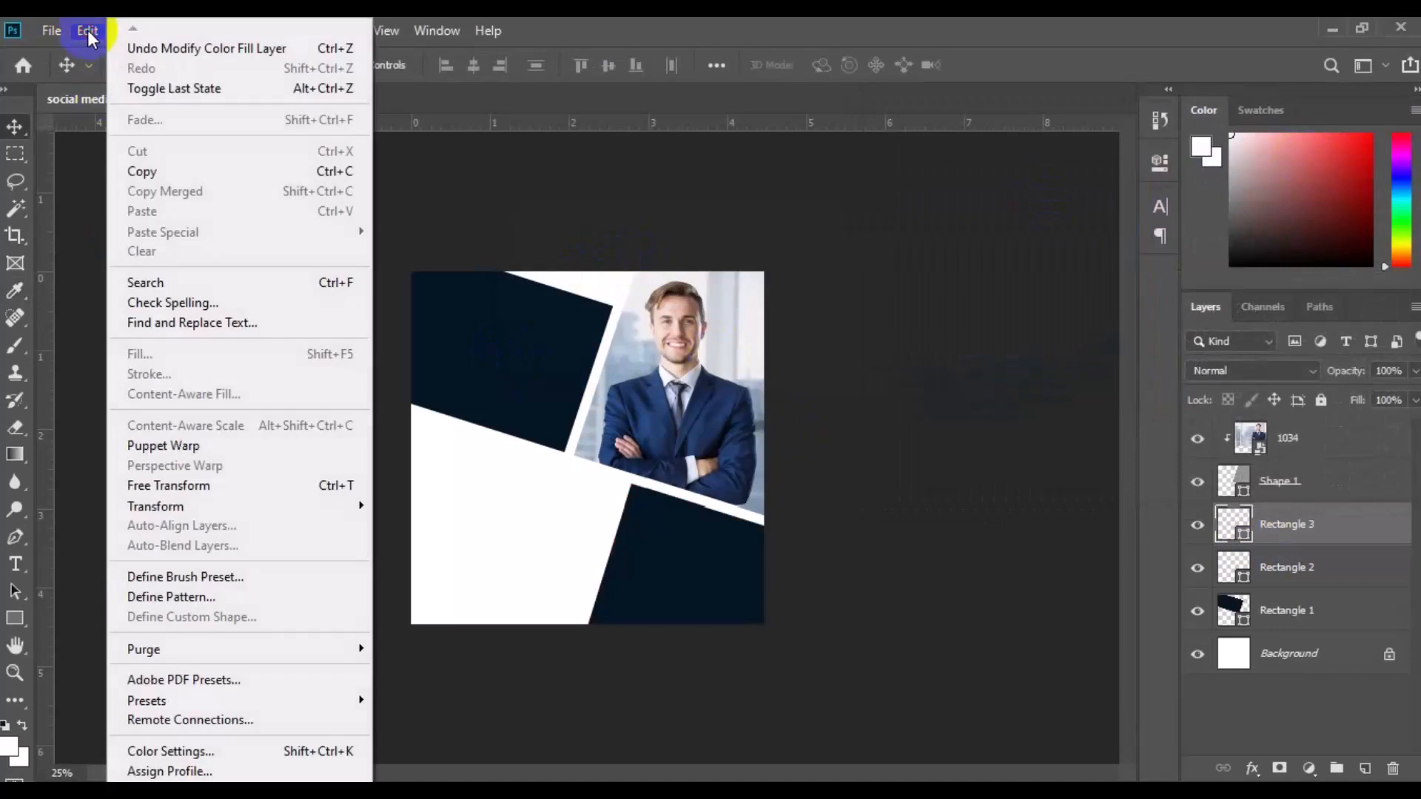
click(221, 485)
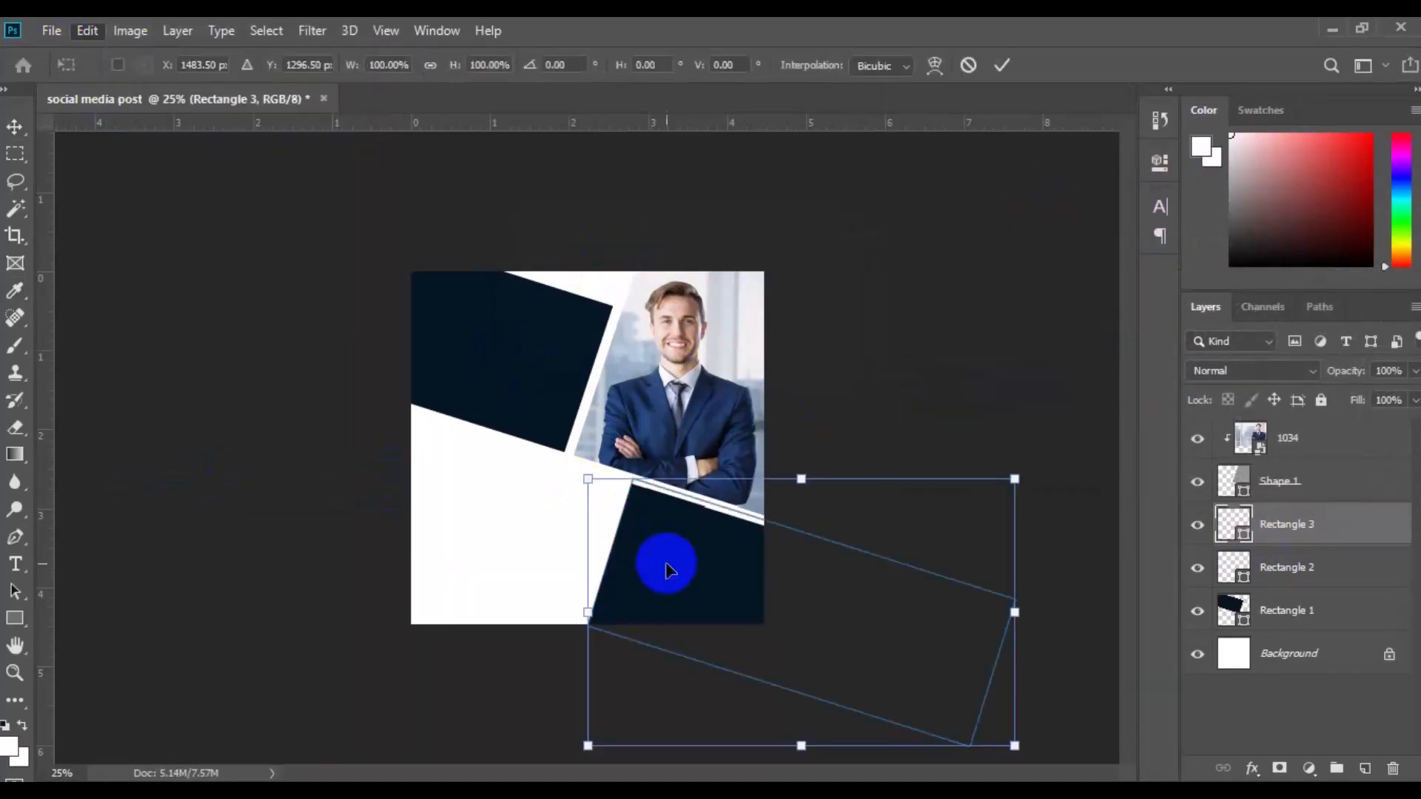
drag(666, 567, 804, 603)
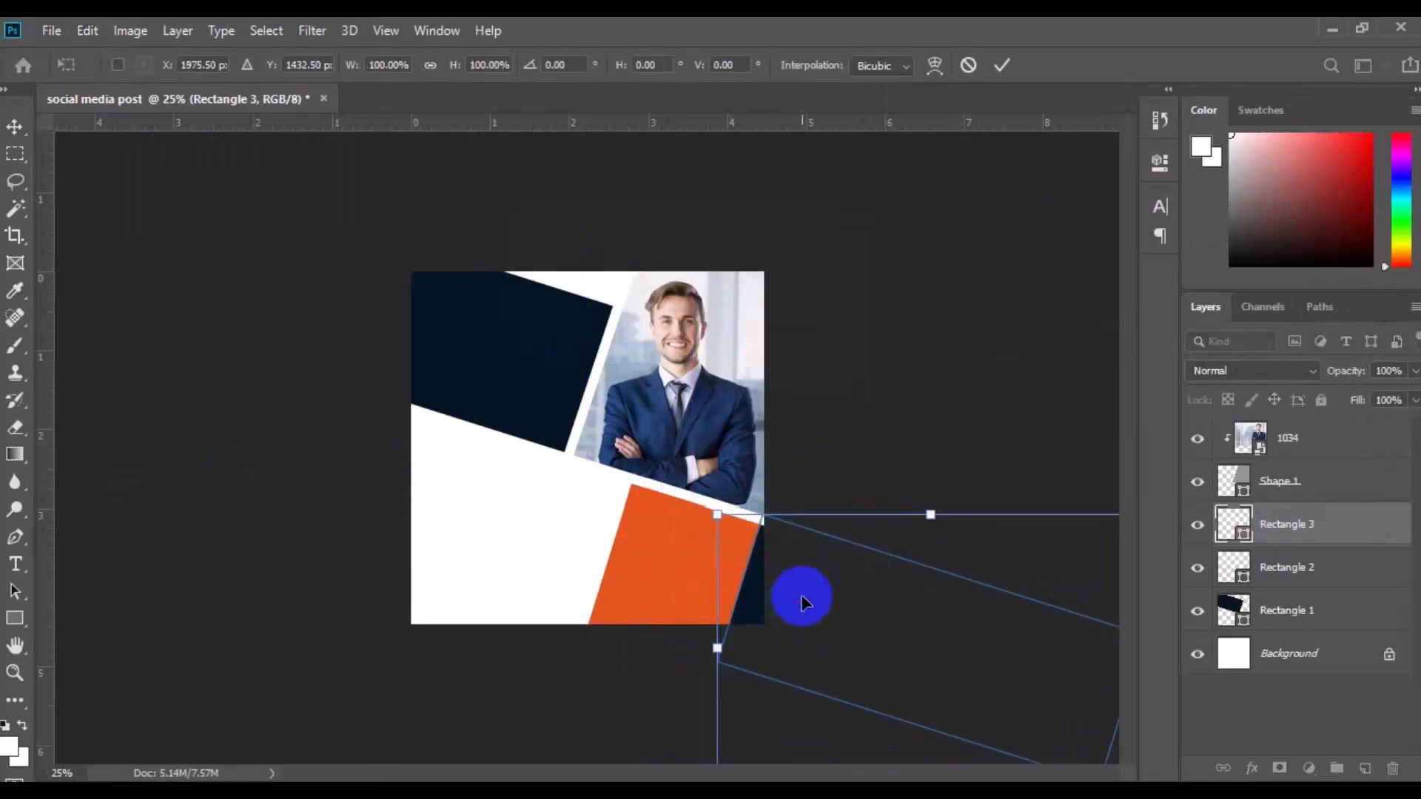
click(1004, 65)
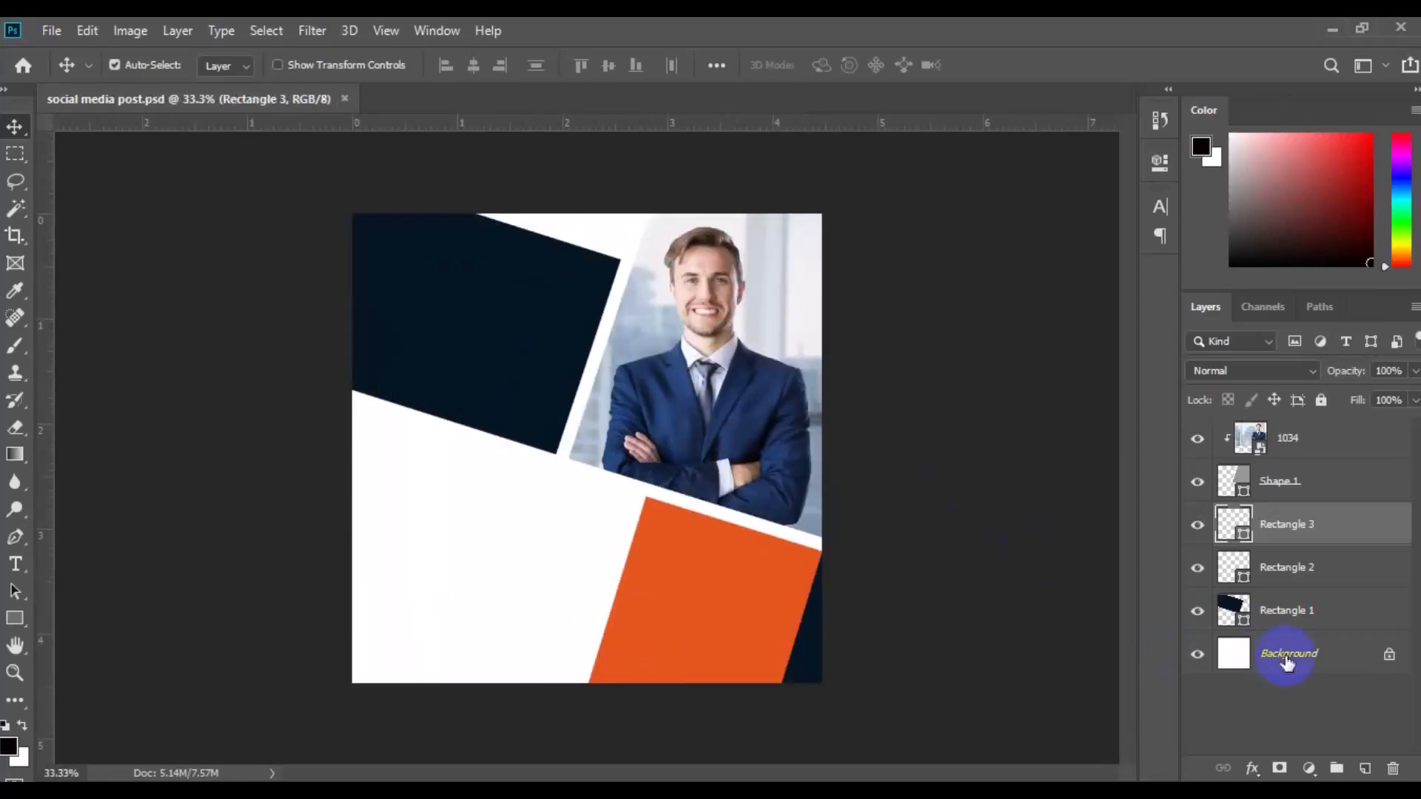
Select the Background layer and set the Type tool's font to Raleway Thin.
click(1288, 655)
click(17, 566)
click(196, 64)
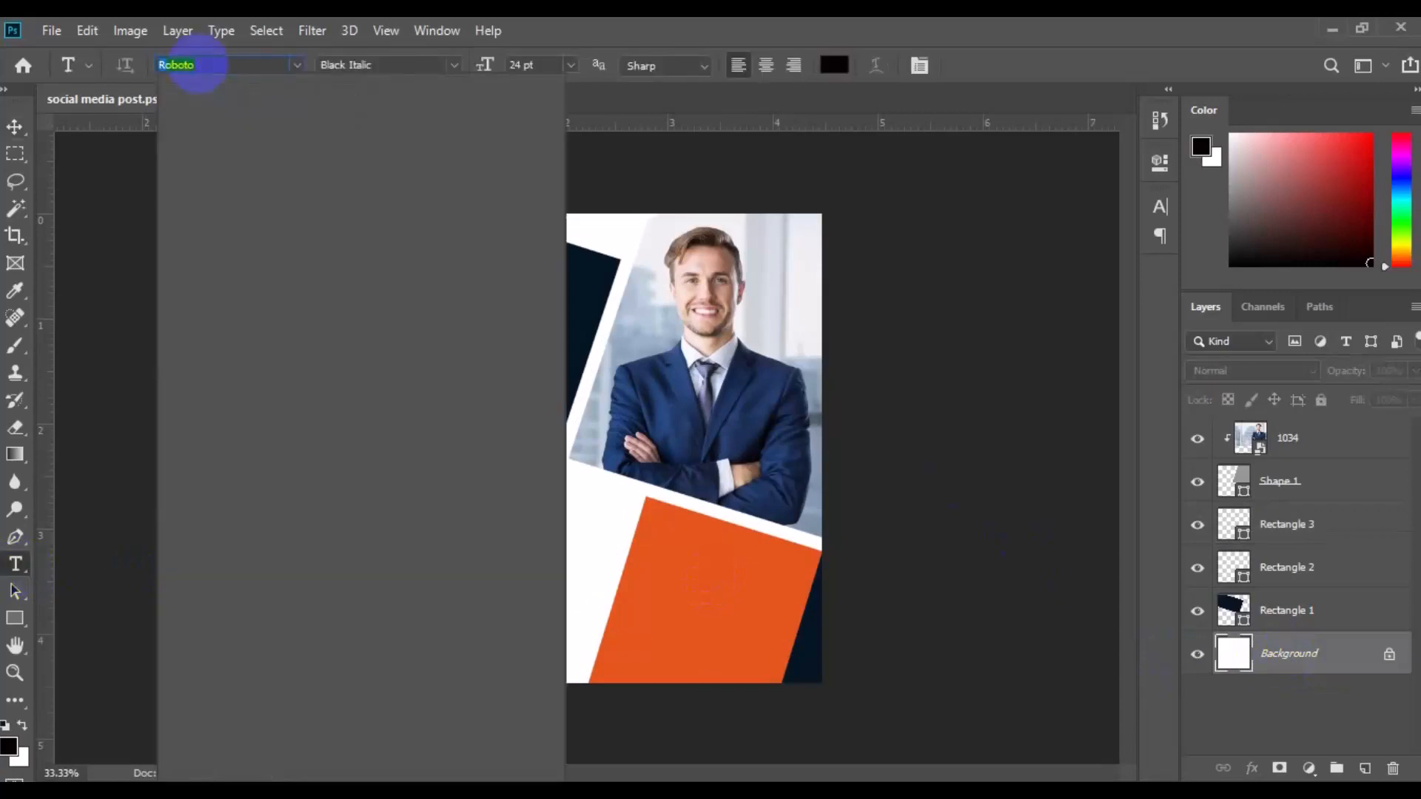
text(ral)
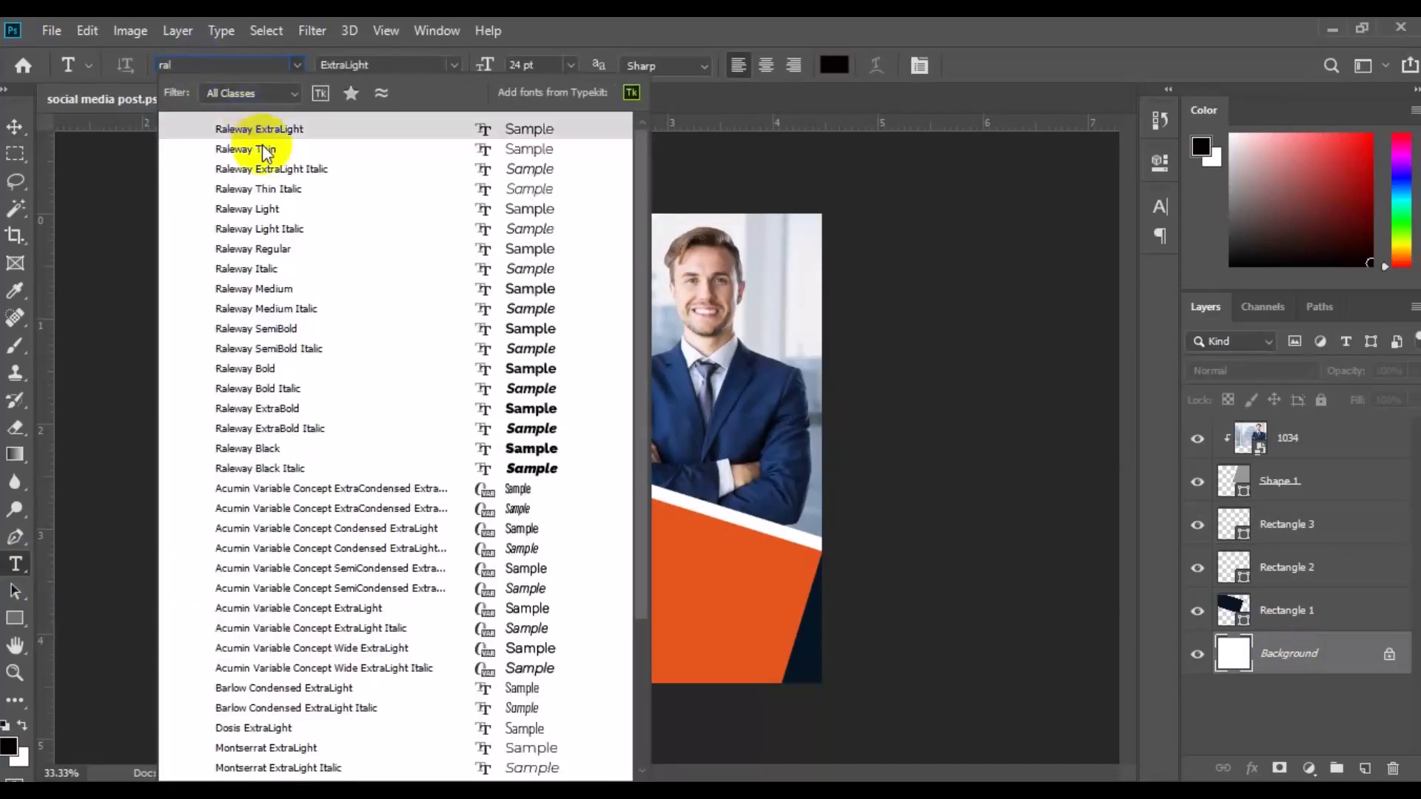
click(255, 144)
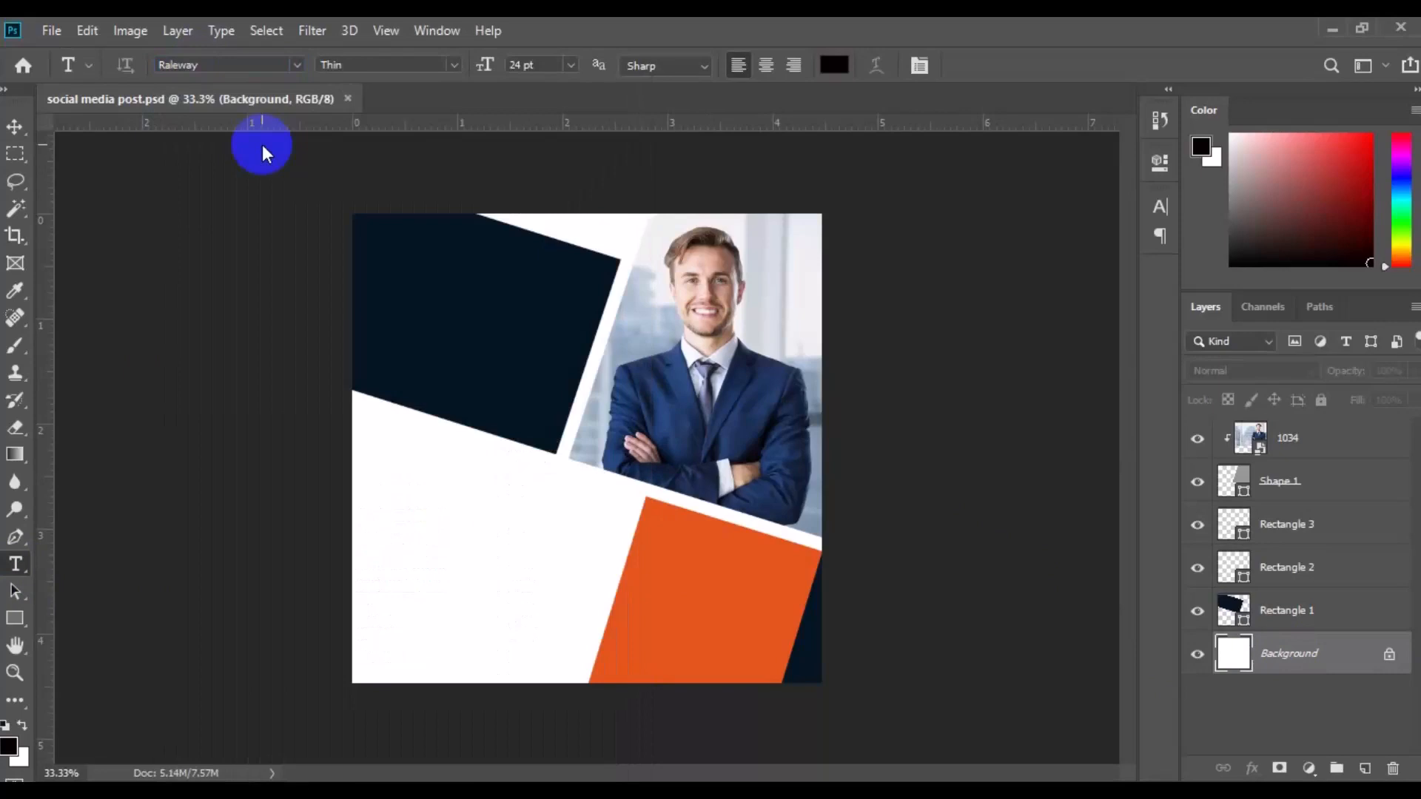
Add point text on the white area below the navy shape reading WE HELP, YOU TO, GROW UP on three lines.
click(403, 562)
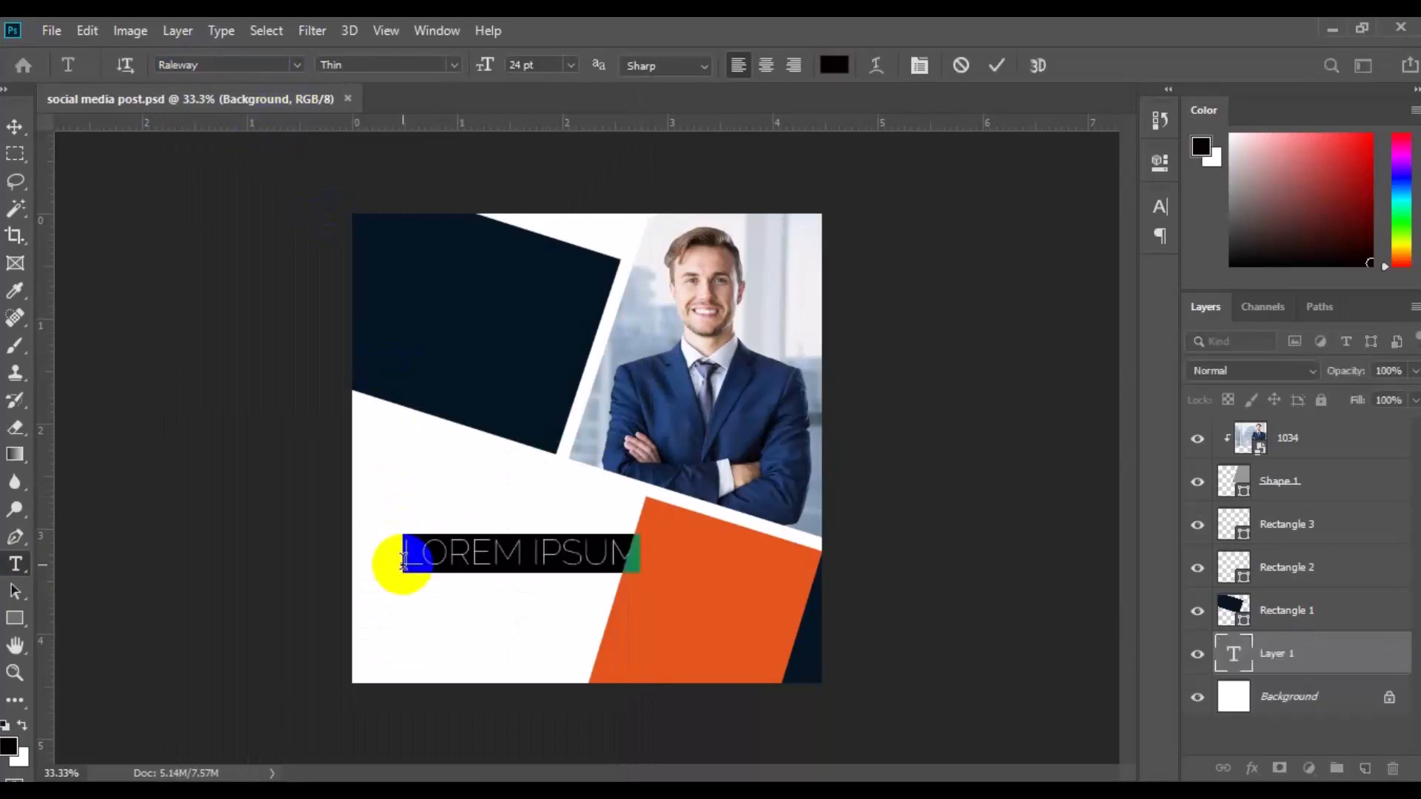
text(WE HELP)
key(Return)
text(YOU TO GROW )
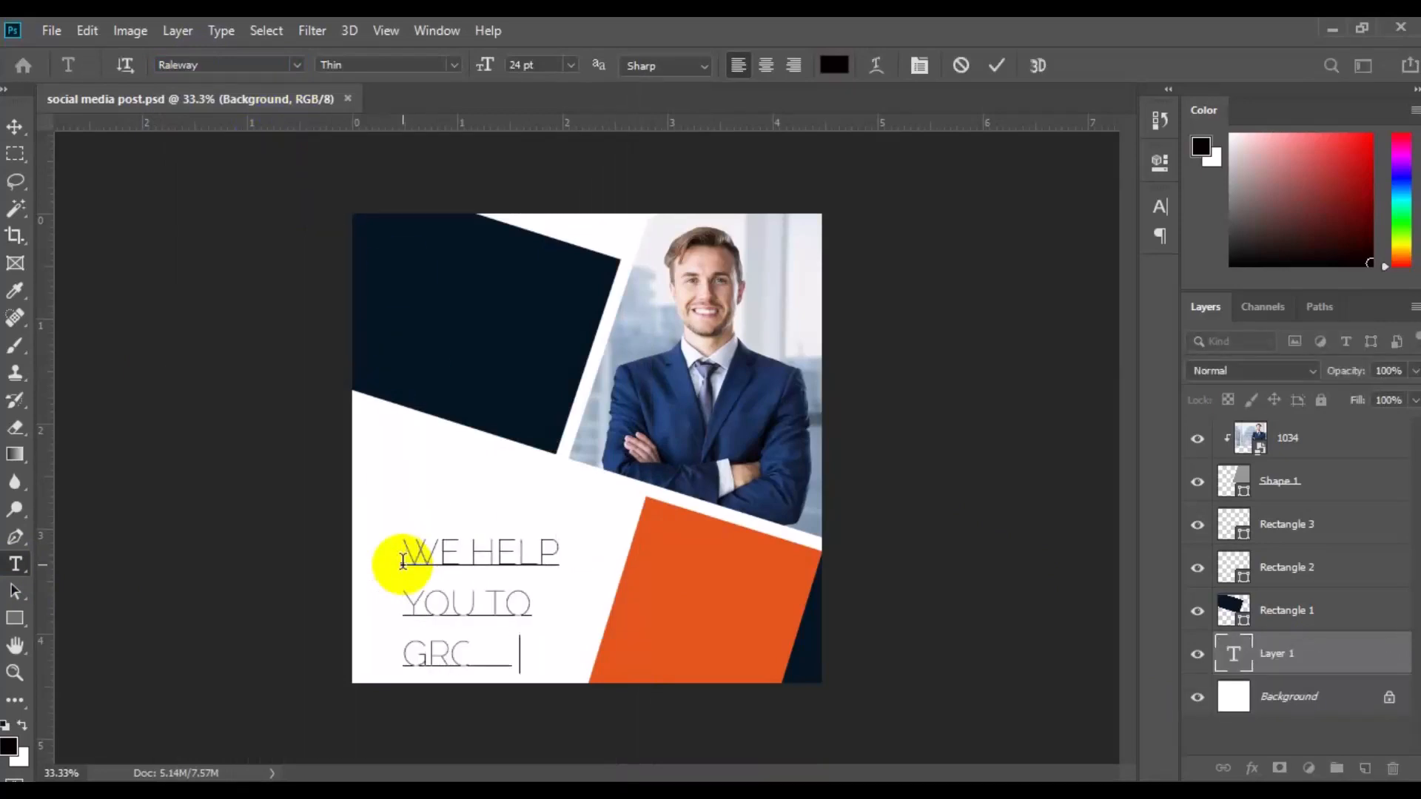
text(UP)
Set the words GROW UP in a bold Raleway weight and color them with the orange sampled from Rectangle 2.
drag(410, 648, 568, 654)
click(444, 65)
click(385, 318)
click(834, 65)
click(700, 556)
click(1349, 145)
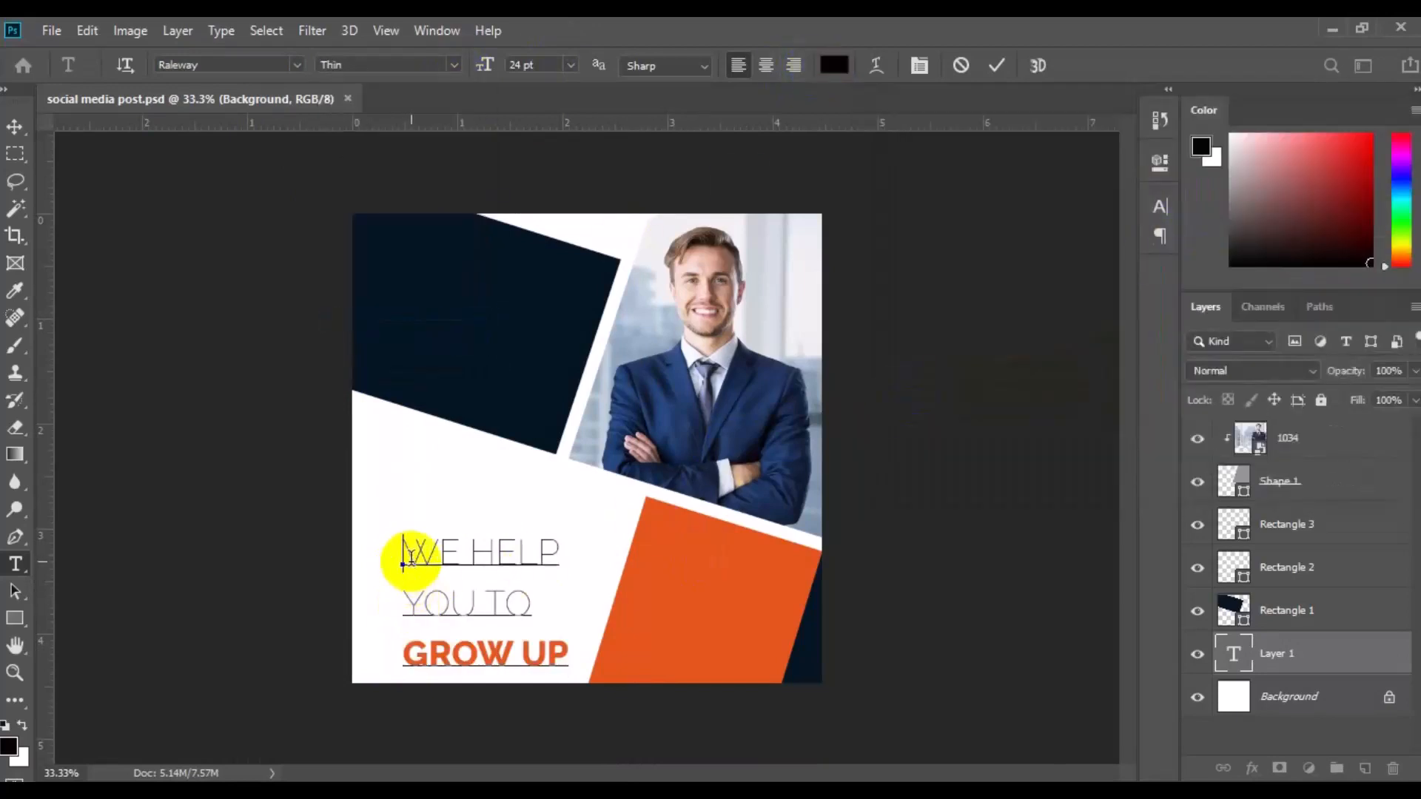
Set the headline lines WE HELP and YOU TO in Raleway Regular.
drag(400, 562, 551, 605)
click(385, 65)
click(428, 187)
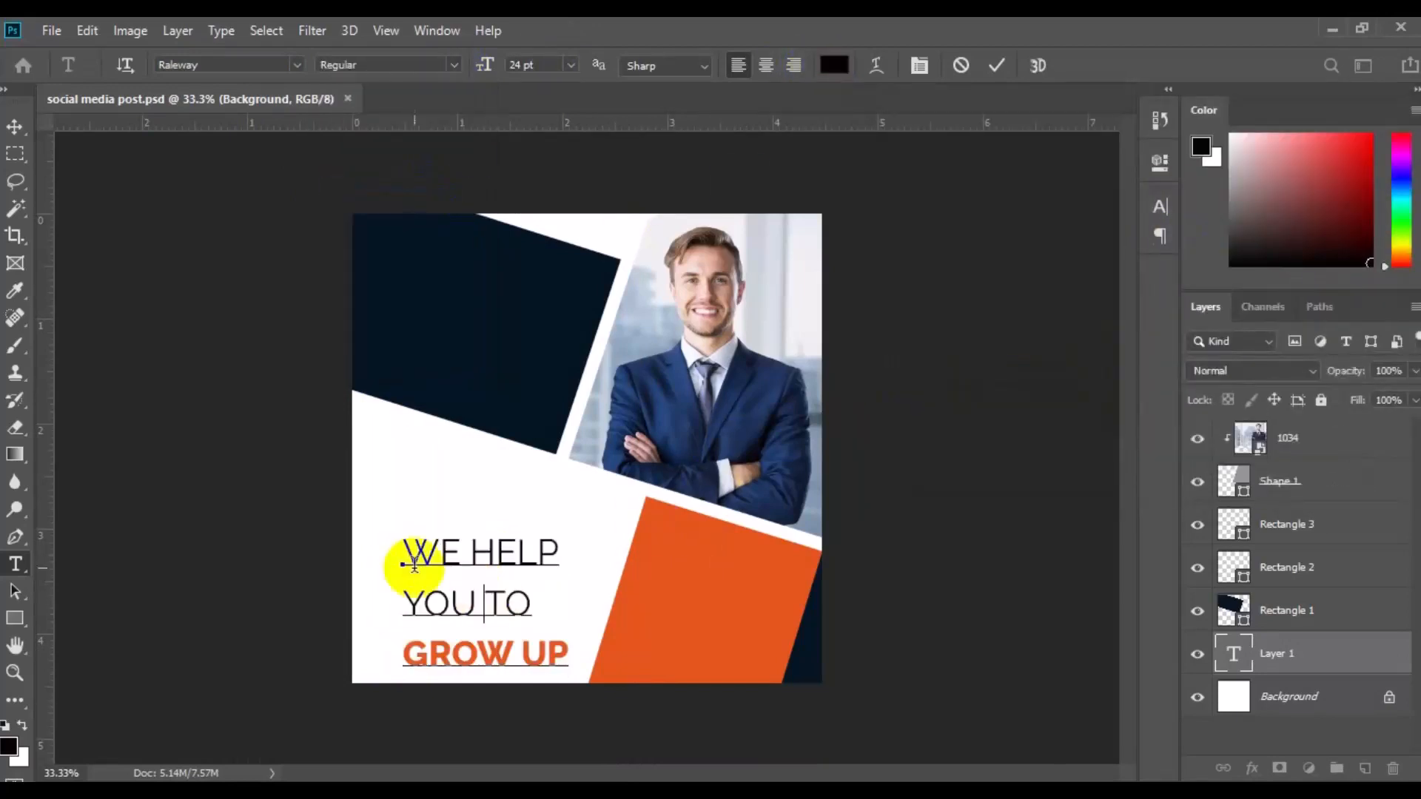
click(415, 65)
click(400, 222)
Move the headline up in the white area and set the leading of all its lines to 25.04 pt.
key(ctrl+a)
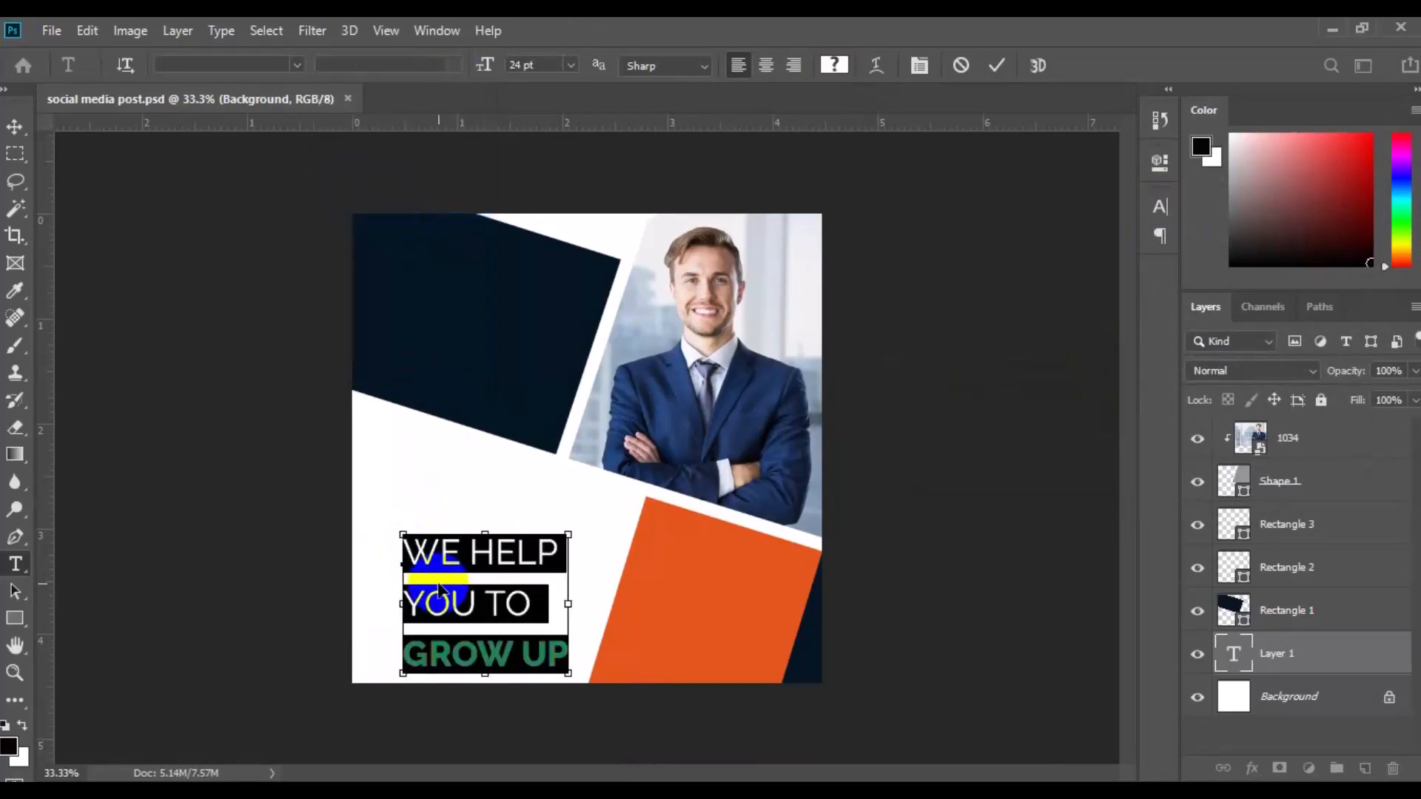
key(ctrl+t)
click(1123, 261)
click(1111, 279)
key(ctrl+Return)
drag(450, 596, 450, 529)
key(ctrl+a)
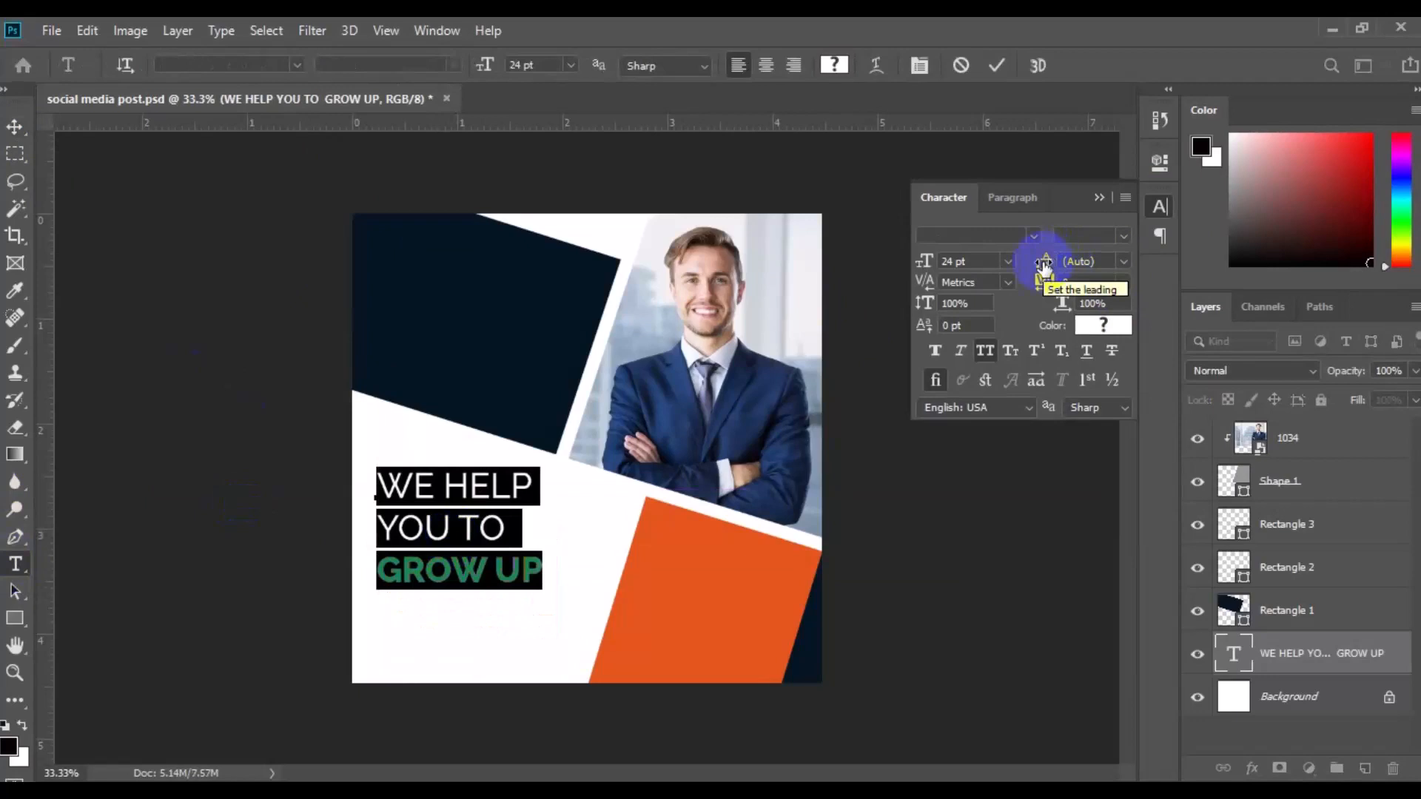
drag(1044, 264, 1040, 264)
click(174, 295)
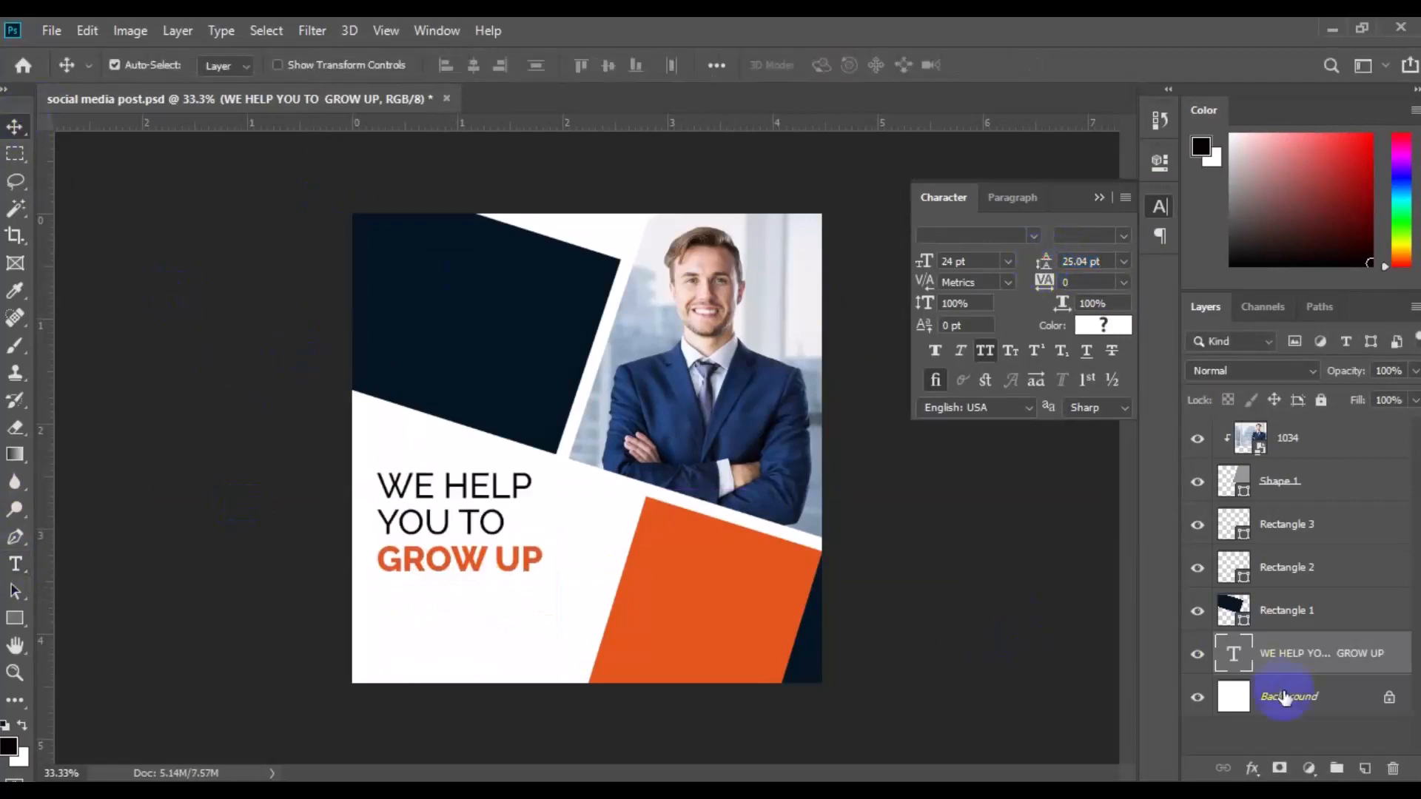
Create a Roboto Medium paragraph text box about 2 inches wide below GROW UP, on a layer directly above the Background.
click(1278, 681)
click(16, 565)
click(219, 65)
text(Roboto)
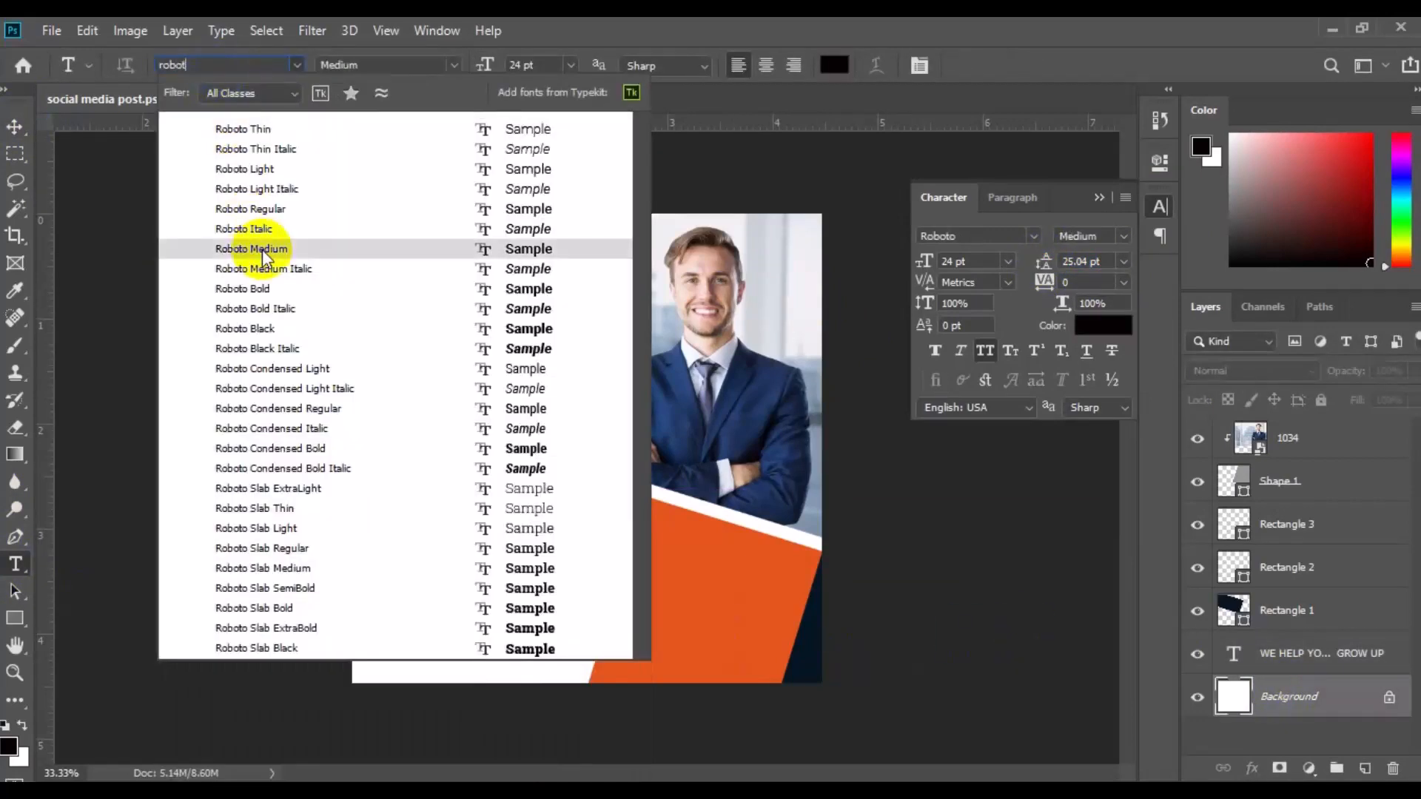
click(269, 243)
drag(377, 594, 582, 635)
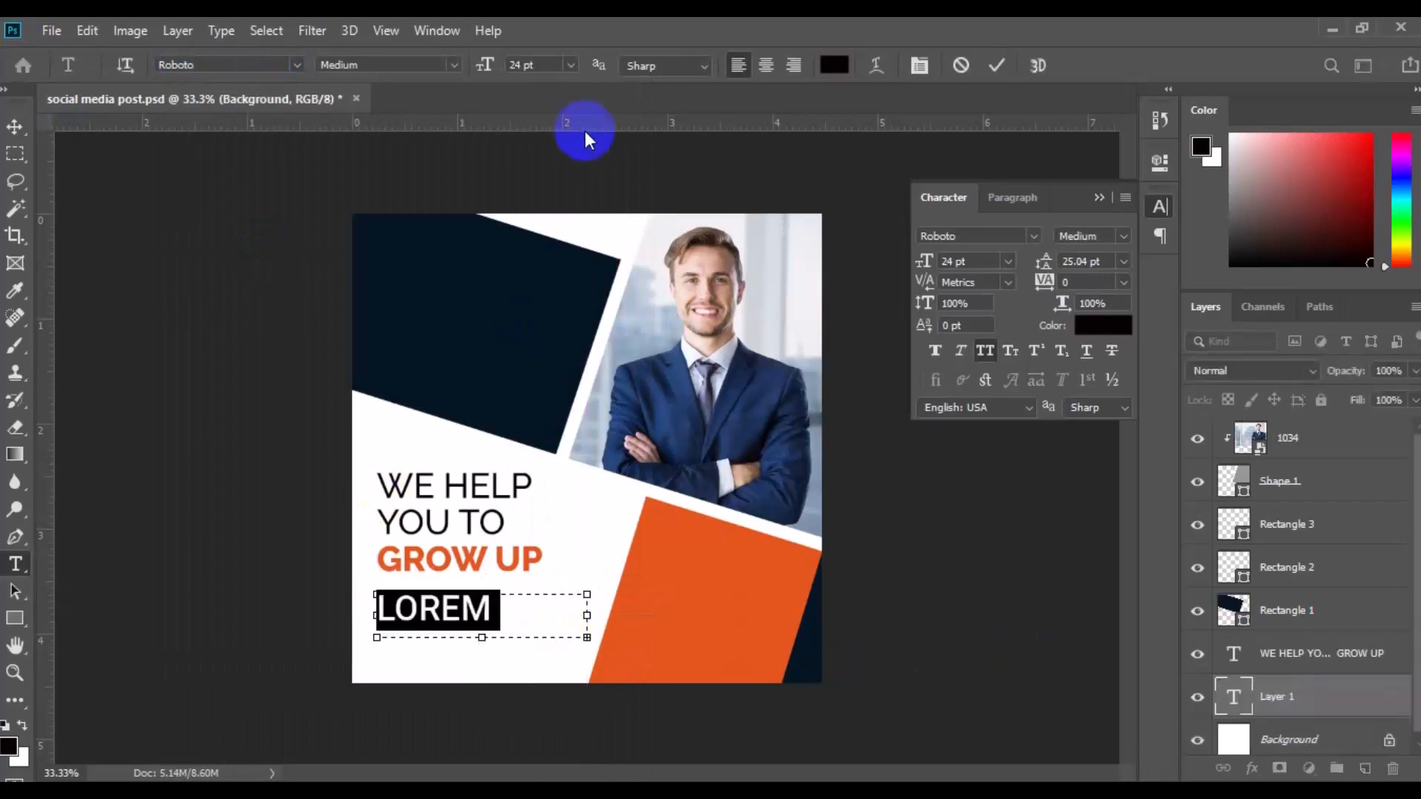
Format the placeholder paragraph at 6 pt with Auto leading and turn off All Caps.
click(571, 66)
click(564, 178)
click(1124, 261)
click(1110, 286)
click(570, 65)
click(566, 87)
click(986, 350)
Trim the placeholder text so the paragraph ends after "dolore magna aliqua.".
click(464, 620)
key(shift+Down)
key(shift+Down)
key(BackSpace)
key(shift+Down)
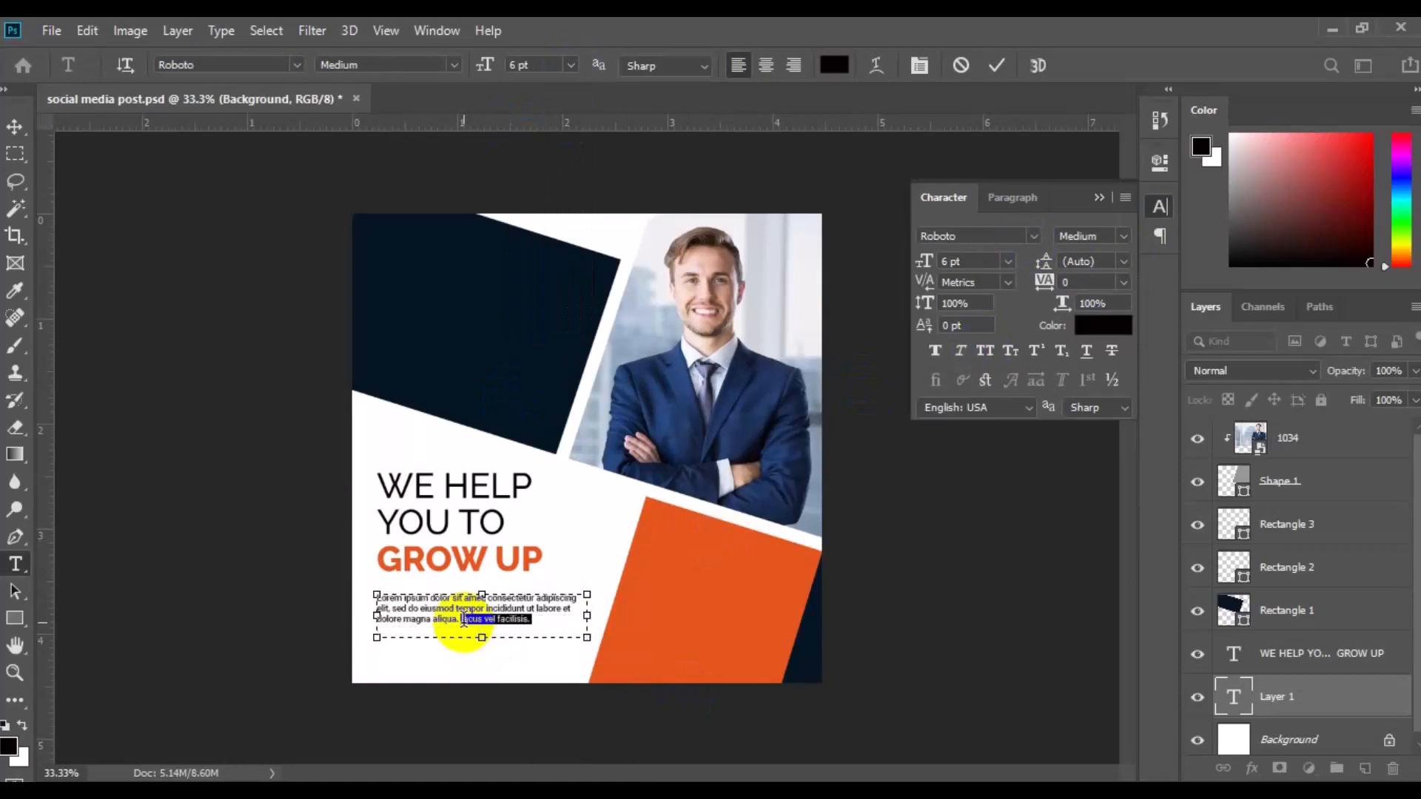
key(BackSpace)
Justify the whole paragraph with its last line aligned left.
key(ctrl+a)
click(1013, 198)
click(1021, 239)
click(14, 127)
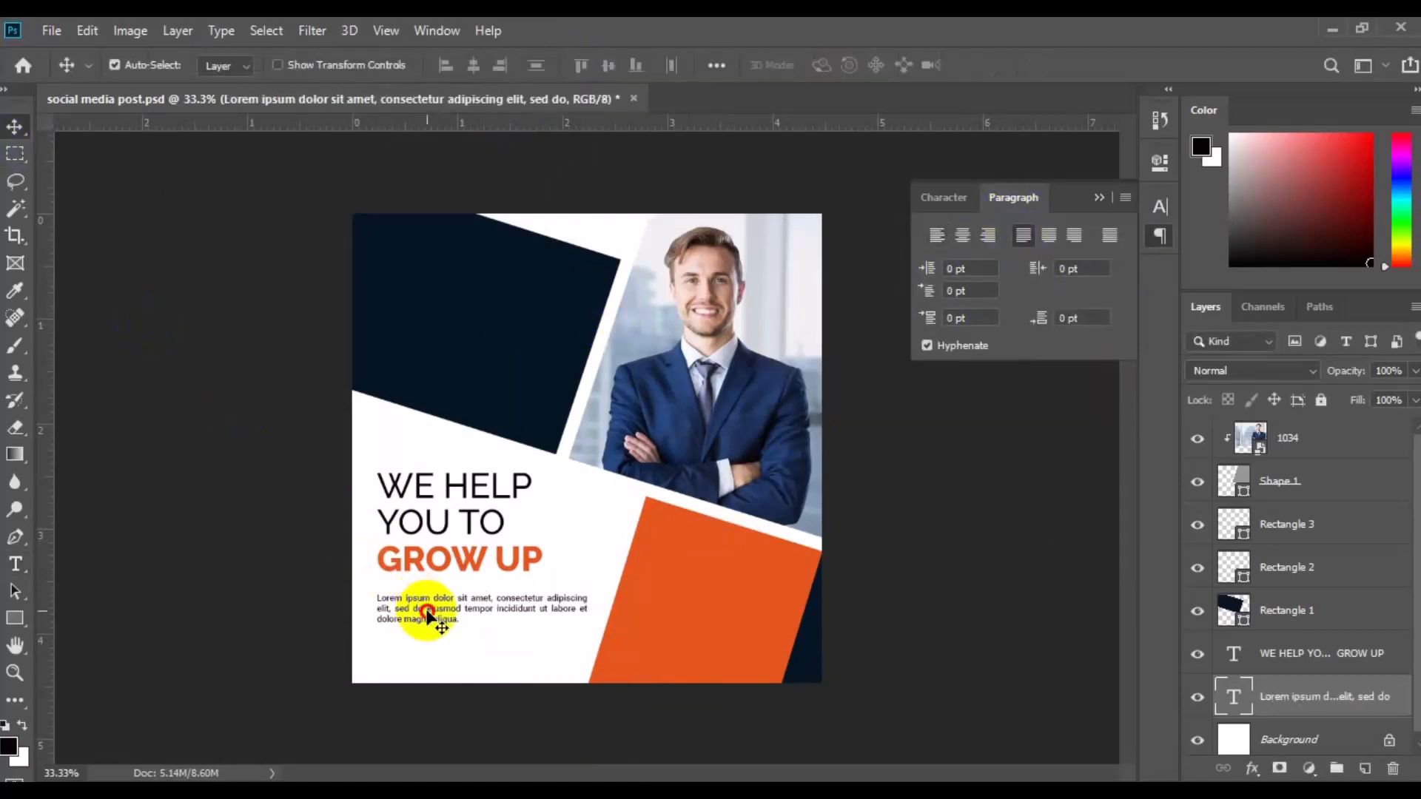
Align the left edges of the headline and paragraph layers and move both down and slightly left in the white area.
shift+click(1356, 655)
click(446, 70)
key(shift+Down)
key(shift+Down)
key(shift+Down)
key(shift+Down)
key(shift+Down)
key(shift+Down)
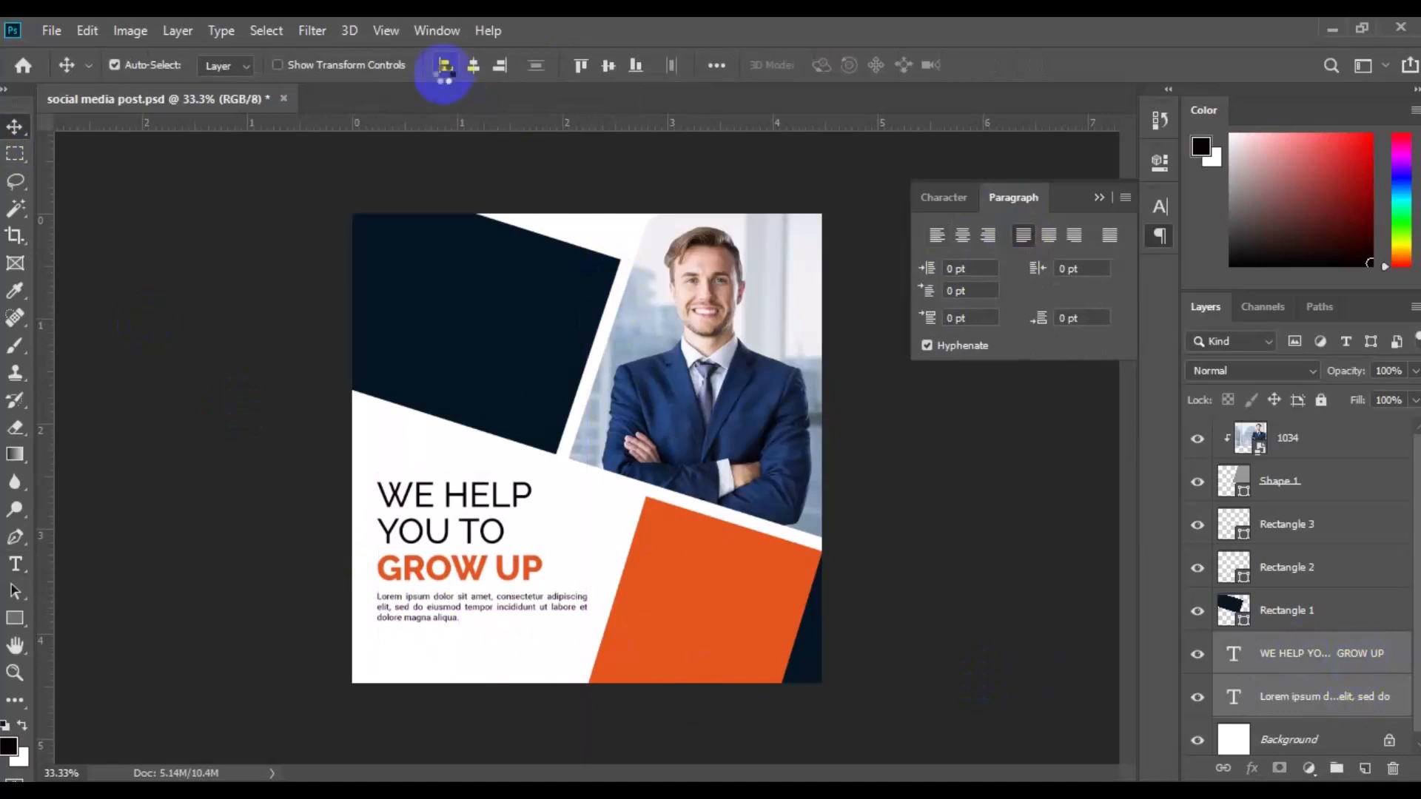
key(ctrl+t)
drag(477, 581, 466, 583)
Start a white 24 pt Roboto Medium text over the navy shape on a new layer above Rectangle 1.
click(1287, 610)
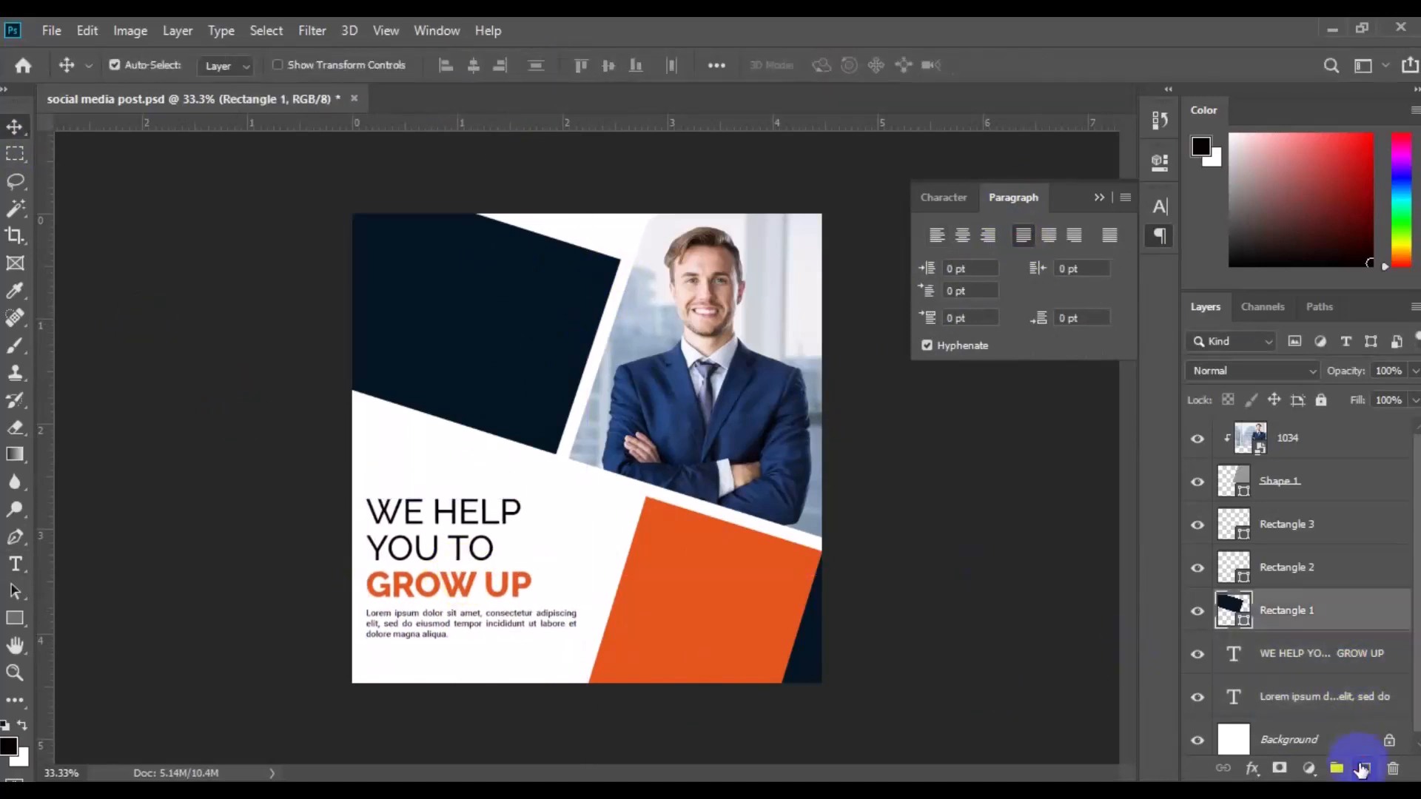
click(1365, 768)
click(15, 564)
click(393, 315)
click(834, 66)
click(614, 544)
click(1347, 143)
click(571, 65)
click(565, 256)
Enter the title Digital Marketing Agency with each word on its own line.
text(Digital)
key(Return)
text(Marketing)
key(Return)
text(Agency)
Color the word Digital with the orange sampled from Rectangle 2.
triple_click(395, 312)
click(834, 65)
click(663, 607)
click(1347, 143)
Set the title's leading to 26.04 pt and move it up and left to line up with the headline below.
click(447, 355)
key(ctrl+a)
click(951, 201)
drag(1047, 263, 1043, 262)
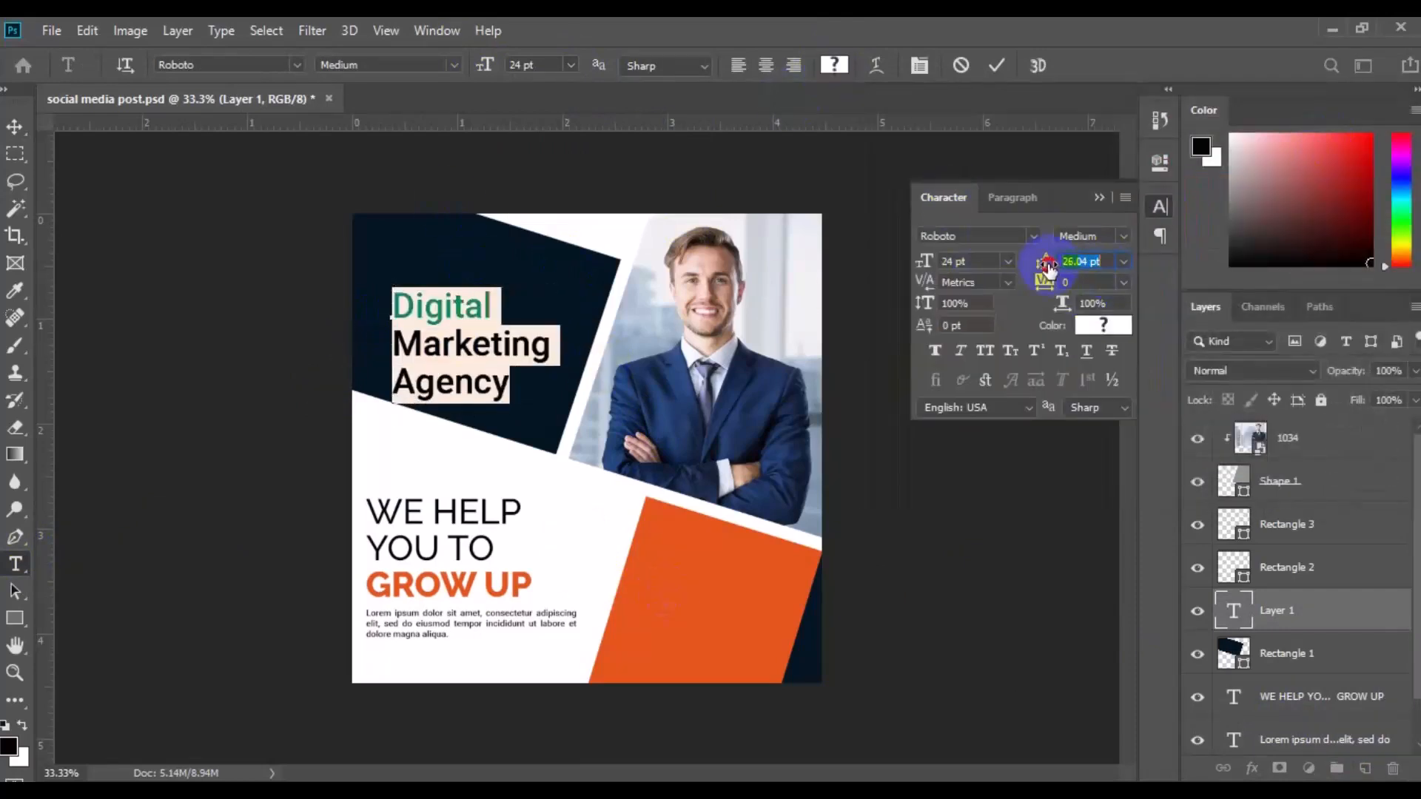
click(15, 127)
drag(485, 333, 459, 322)
Group the headline and paragraph layers and align the group's left edge with the Digital Marketing Agency title.
click(1343, 700)
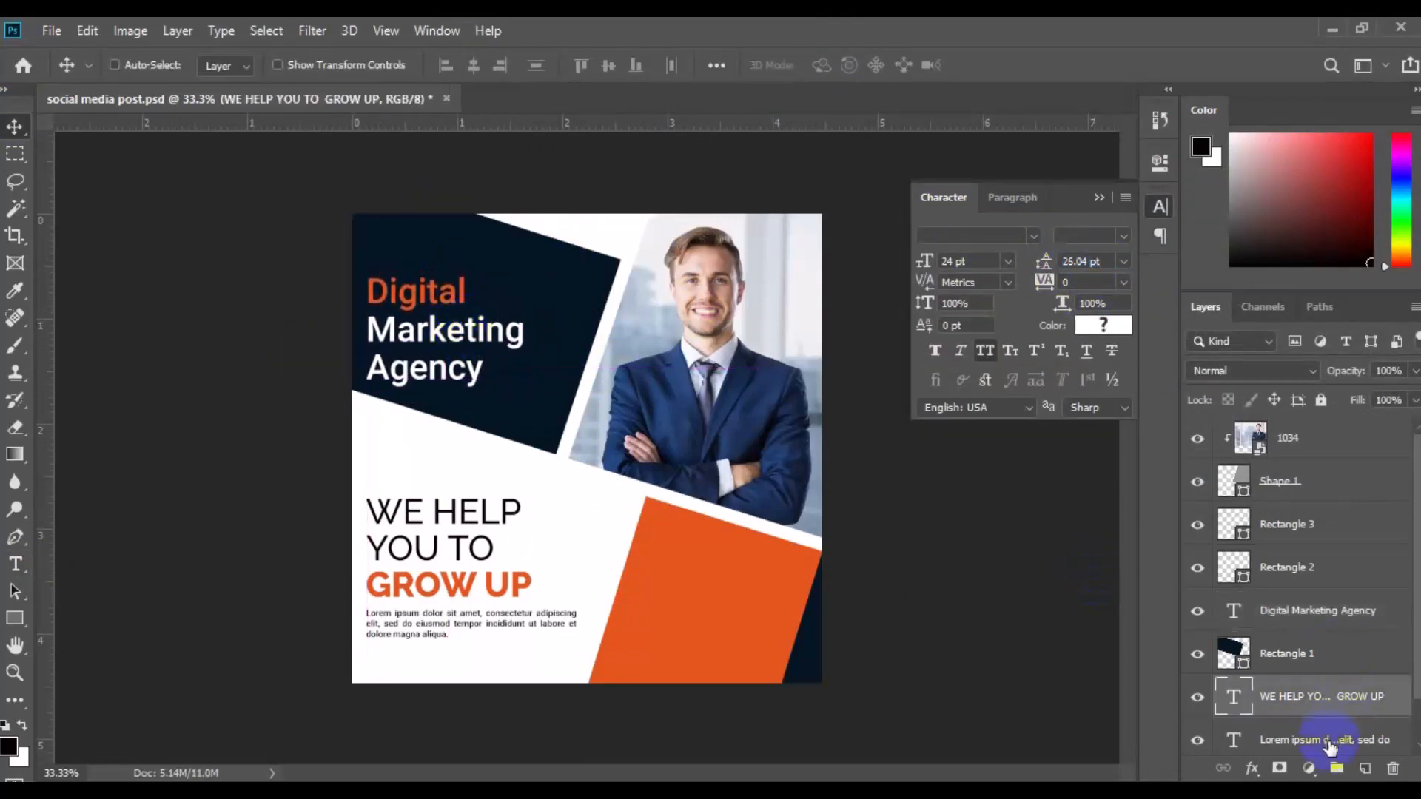
shift+click(1332, 740)
key(ctrl+g)
ctrl+click(1318, 611)
click(446, 67)
Place a small white X custom shape above the word Digital as the logo mark, on a new layer.
click(1365, 769)
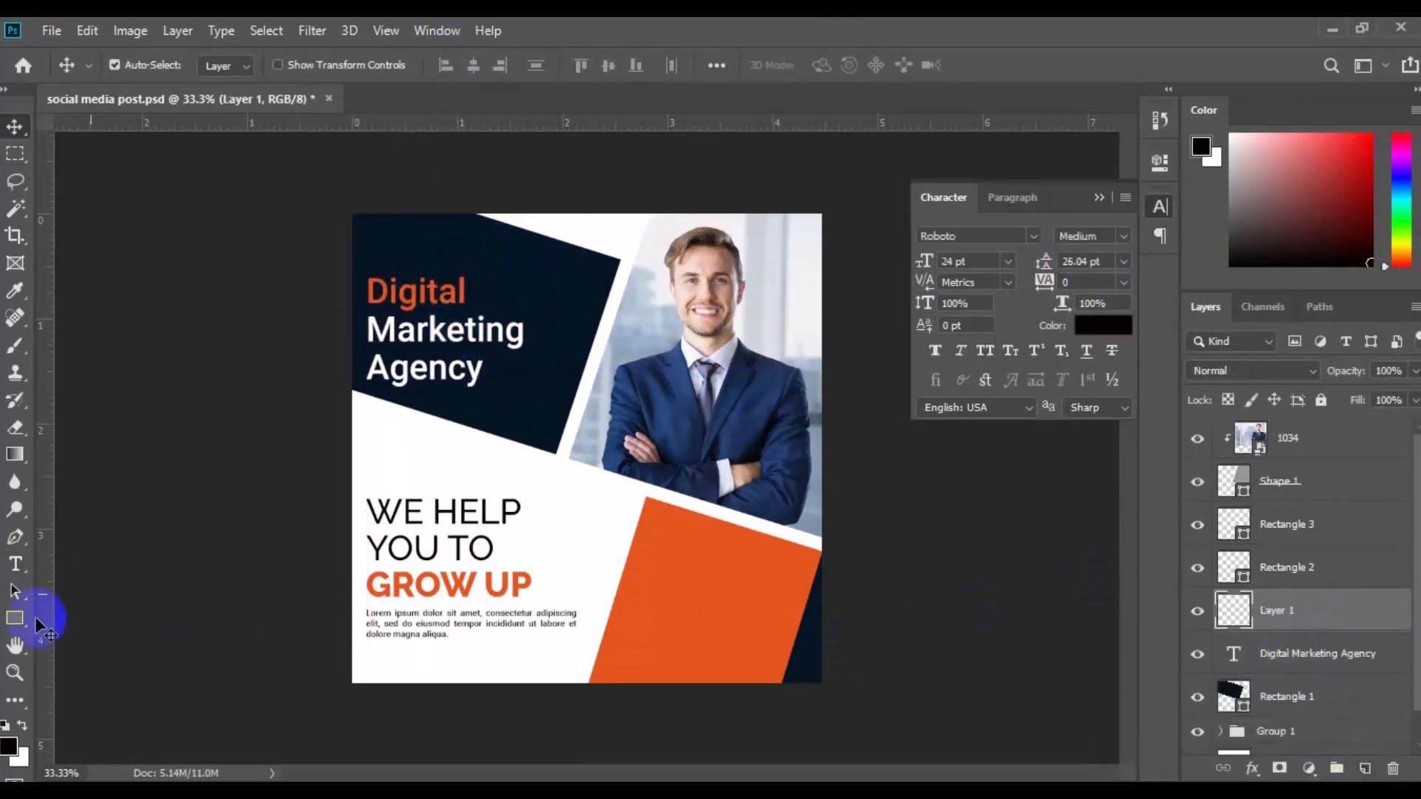
click(14, 619)
click(82, 722)
click(231, 66)
click(269, 175)
mouse_move(379, 240)
mouse_down()
mouse_move(405, 264)
mouse_move(382, 241)
mouse_up()
key(v)
Add the text LOGO PRO beside the X mark in the orange e4541b sampled from Rectangle 2.
click(15, 564)
click(1365, 768)
click(834, 65)
click(645, 576)
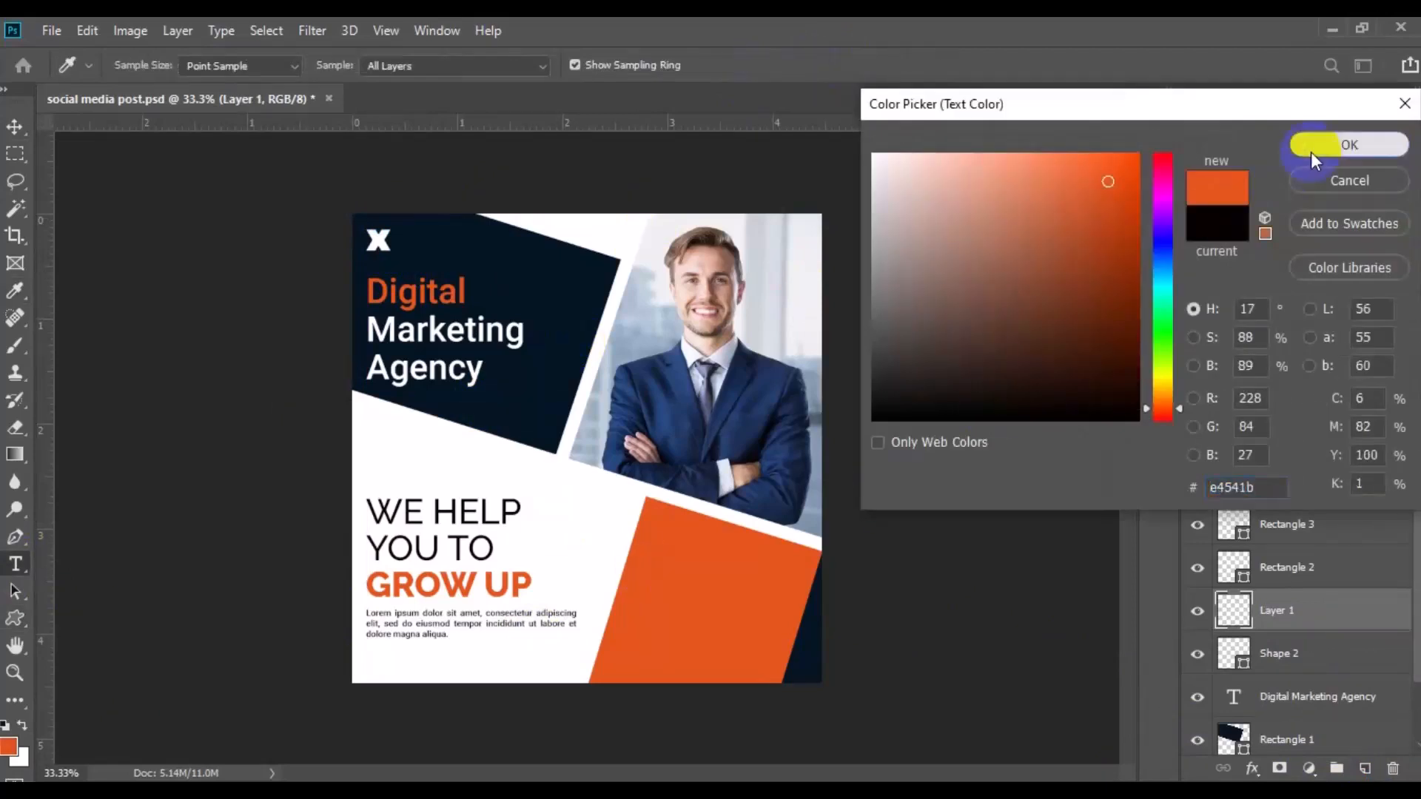
click(1347, 145)
click(398, 240)
text(LOGO PRO)
Set LOGO PRO to 13 pt and align its vertical center with the X shape.
key(ctrl+a)
drag(487, 68, 477, 68)
click(15, 127)
shift+click(1318, 654)
click(609, 66)
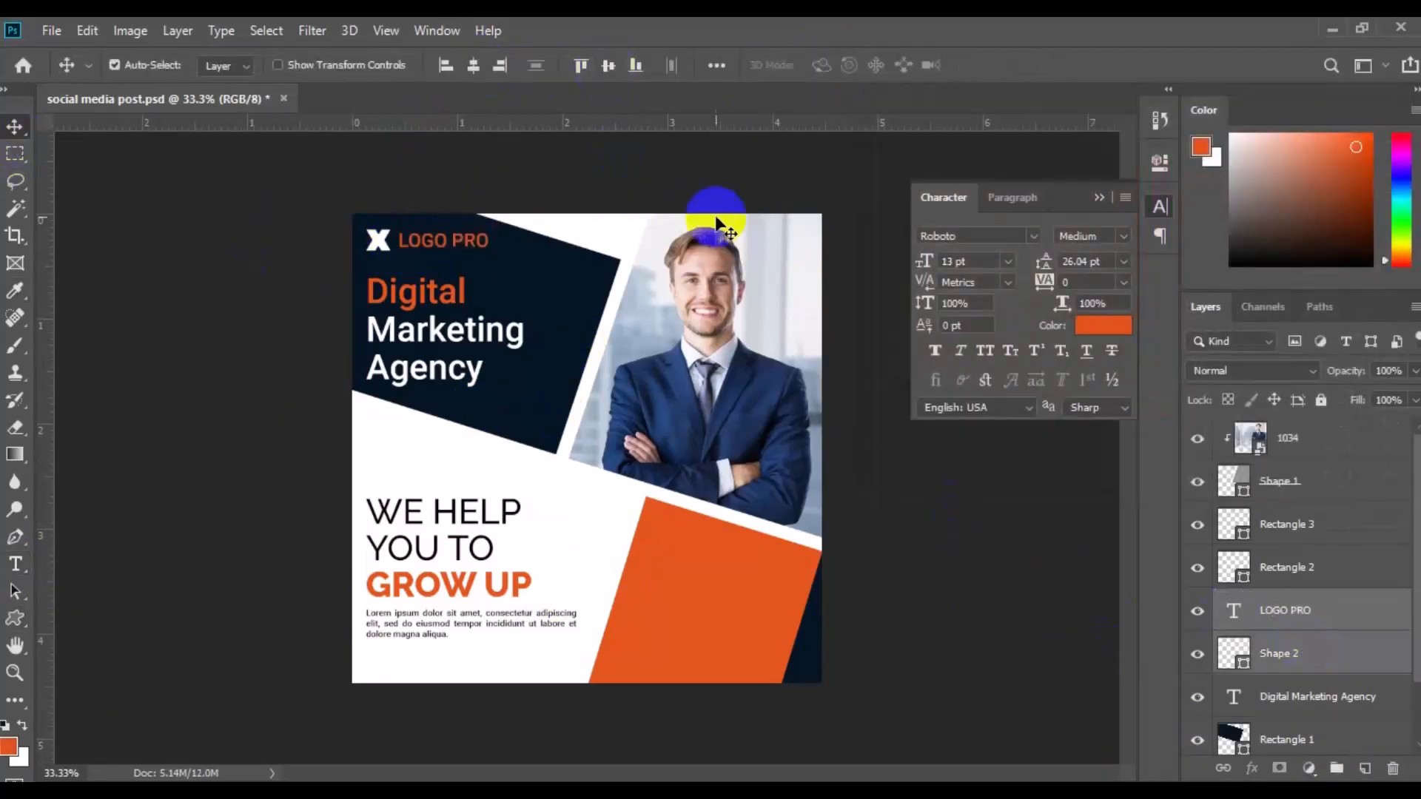
Group the LOGO PRO text with the X shape and align the group's left edge with the Digital Marketing Agency title.
click(1336, 769)
shift+click(1329, 646)
click(446, 65)
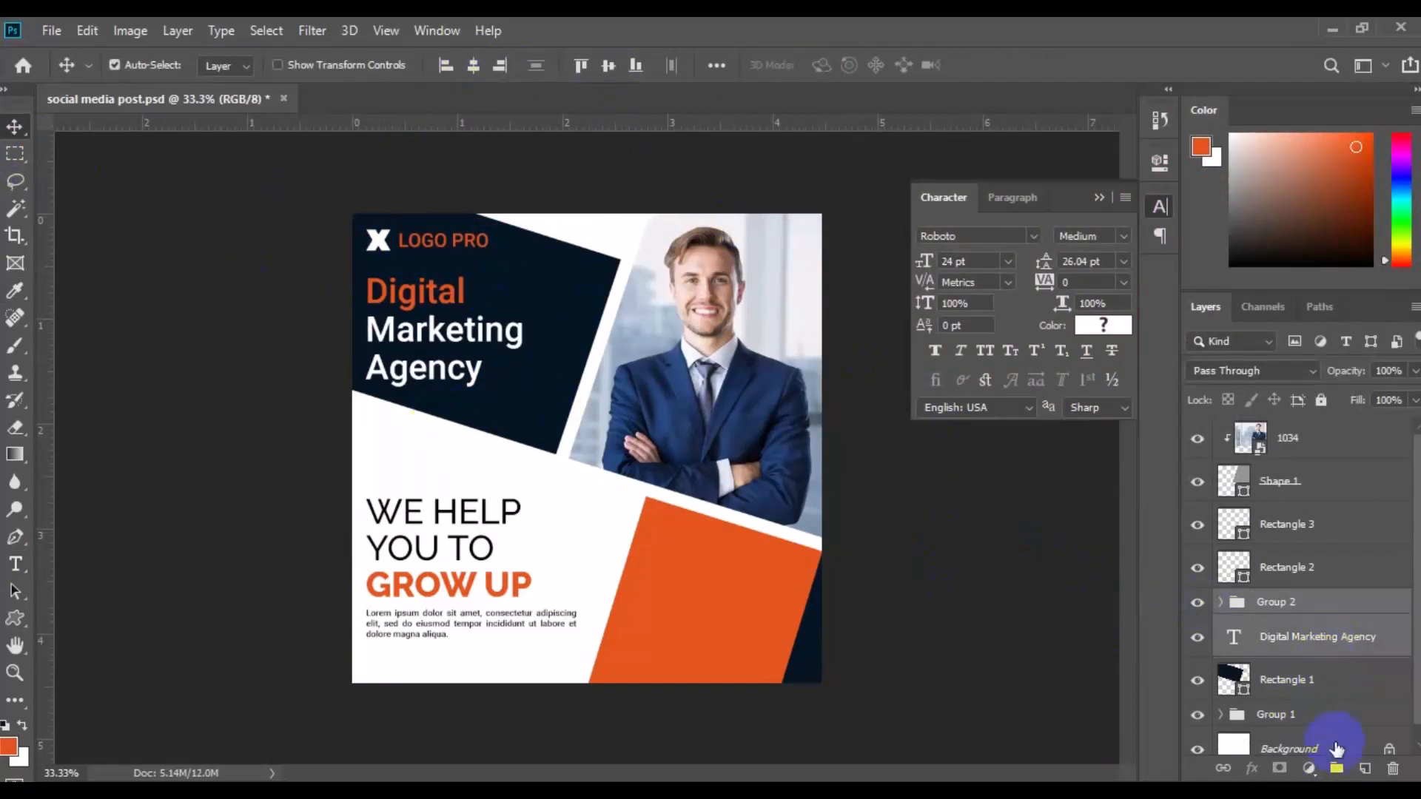